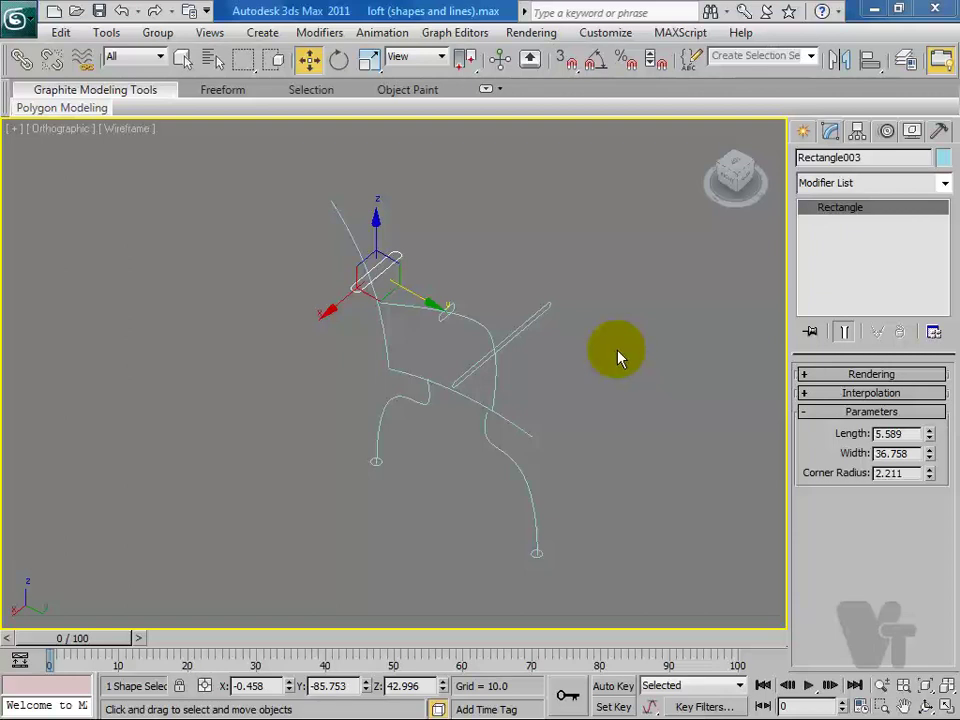
Step: Set Create > Geometry to Compound Objects and select Line001 as the loft path
{"action": "left_click", "coordinate": [803, 134]}
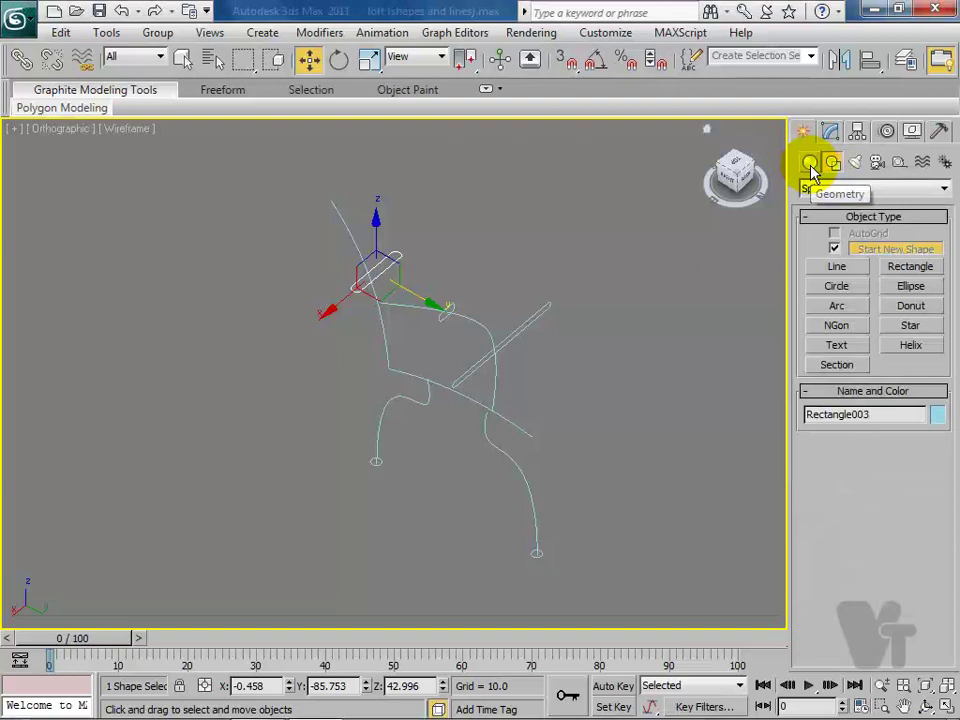
{"action": "left_click", "coordinate": [811, 166]}
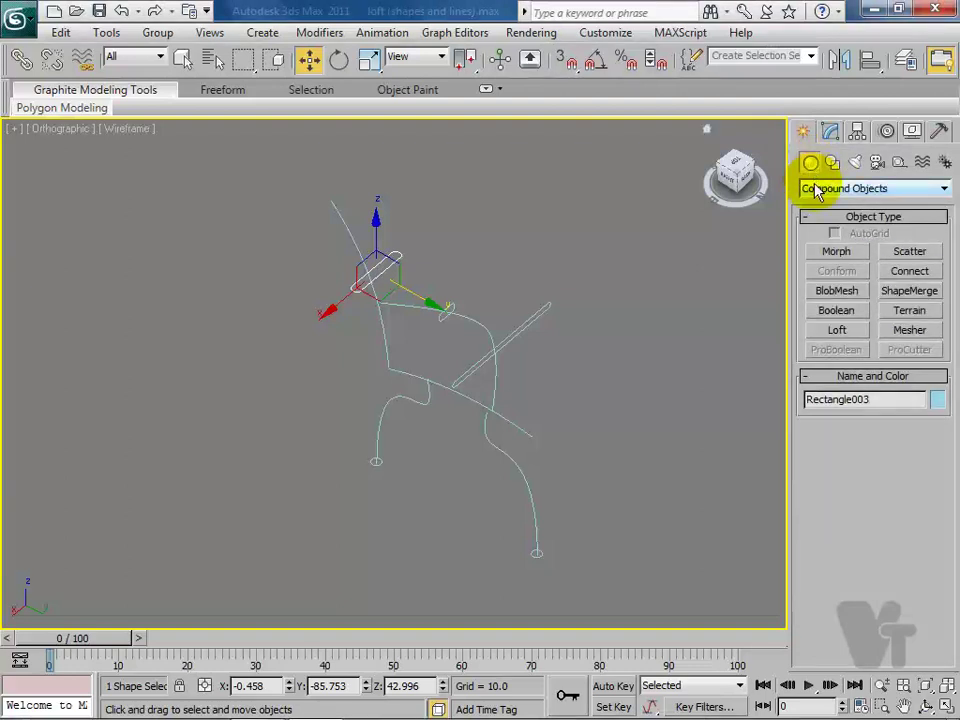
{"action": "left_click", "coordinate": [817, 192]}
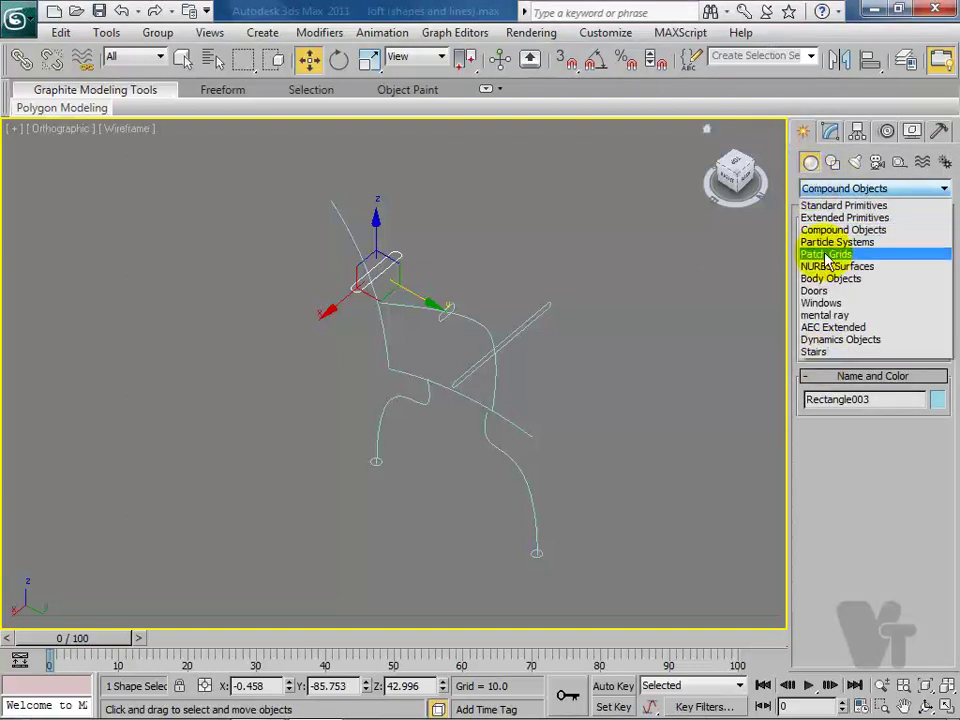
{"action": "left_click", "coordinate": [825, 231]}
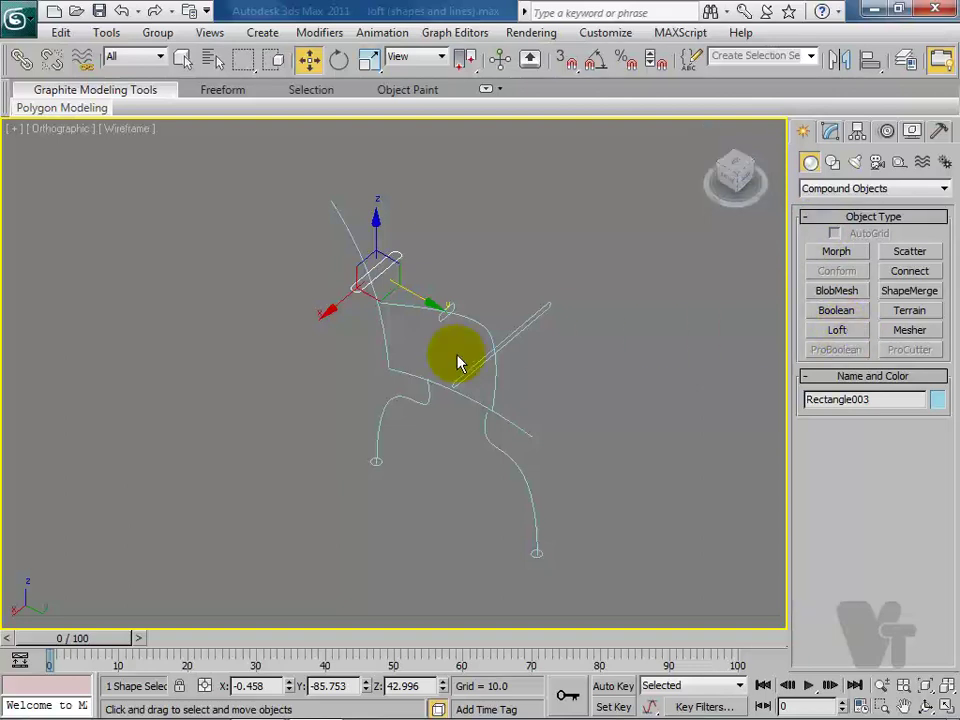
{"action": "left_click", "coordinate": [335, 212]}
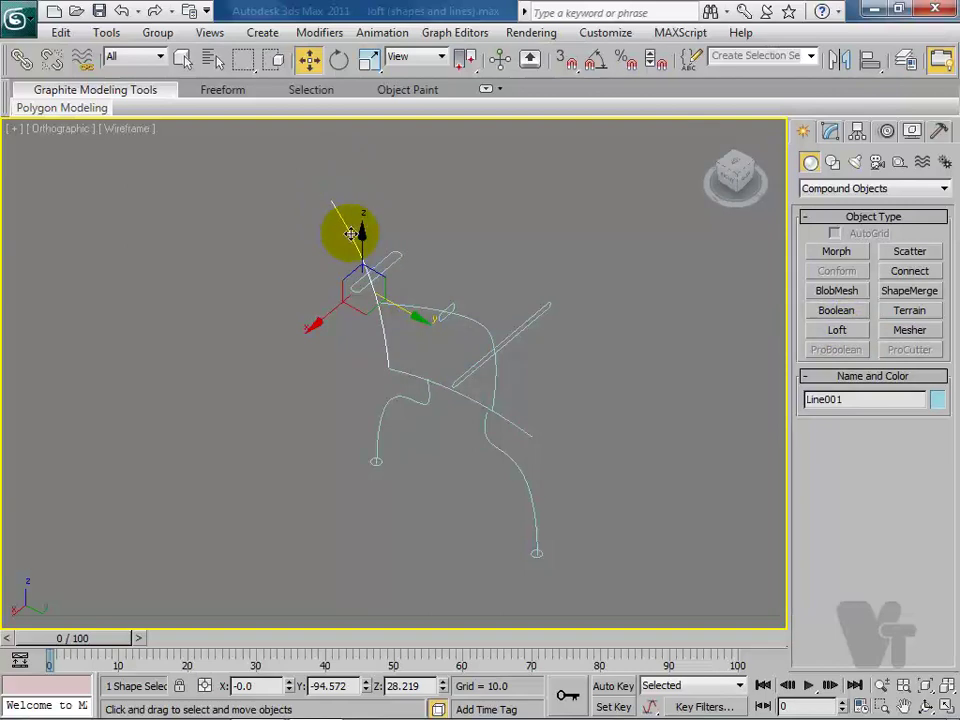
Step: Loft Rectangle003 along Line001 with Get Shape, creating Loft001
{"action": "left_click", "coordinate": [836, 333]}
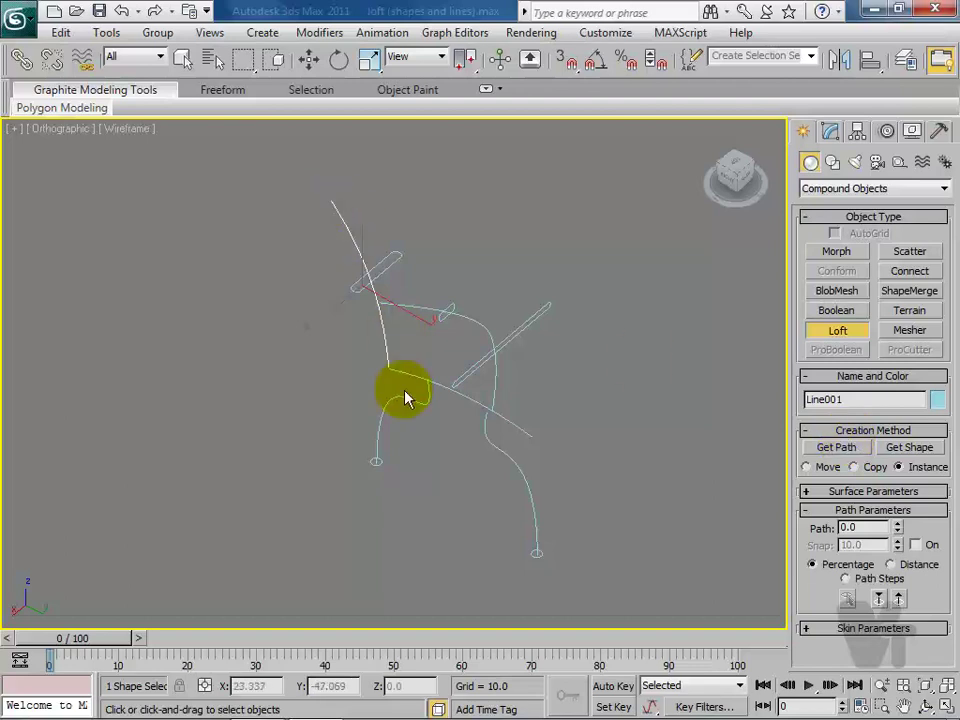
{"action": "left_click", "coordinate": [925, 455]}
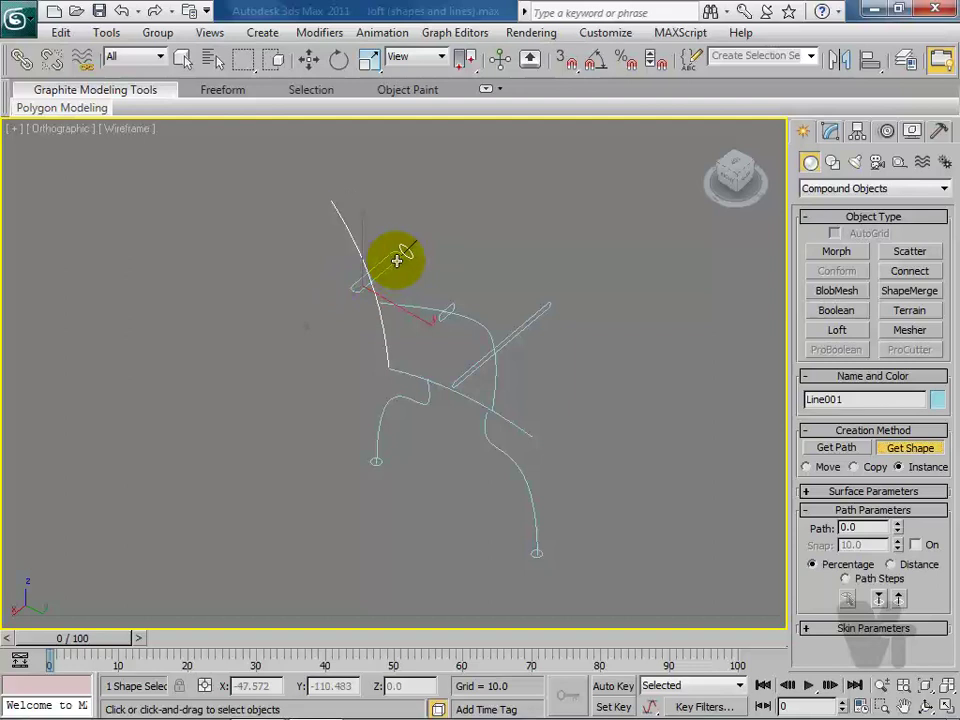
{"action": "left_click", "coordinate": [396, 260]}
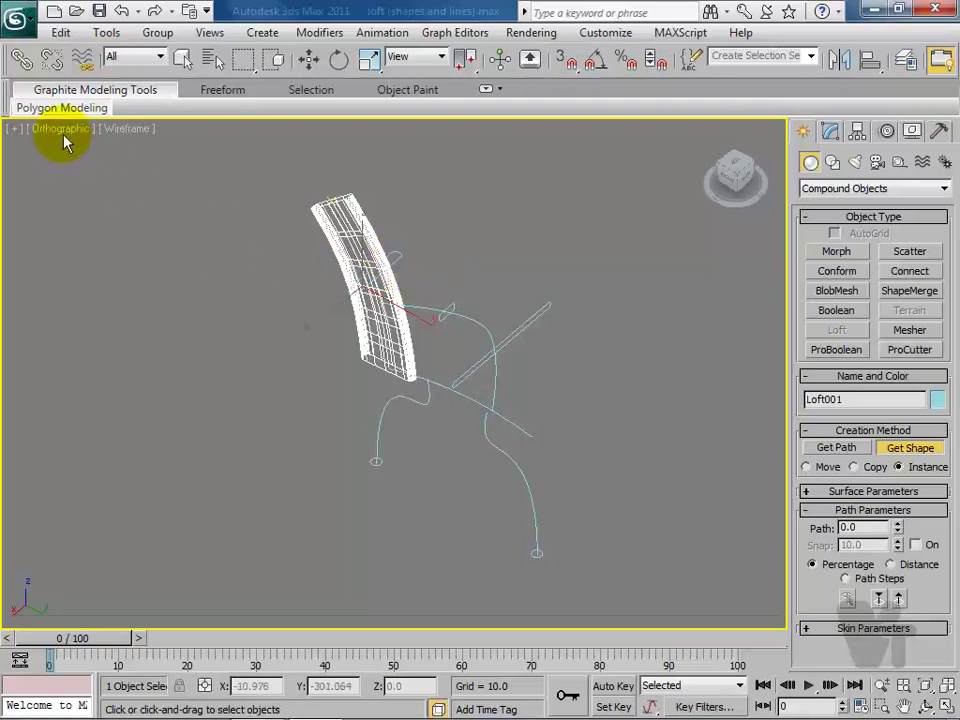
Step: Switch the viewport to Smooth + Highlights, inspect Loft001, then activate Select and Move
{"action": "left_click", "coordinate": [126, 130]}
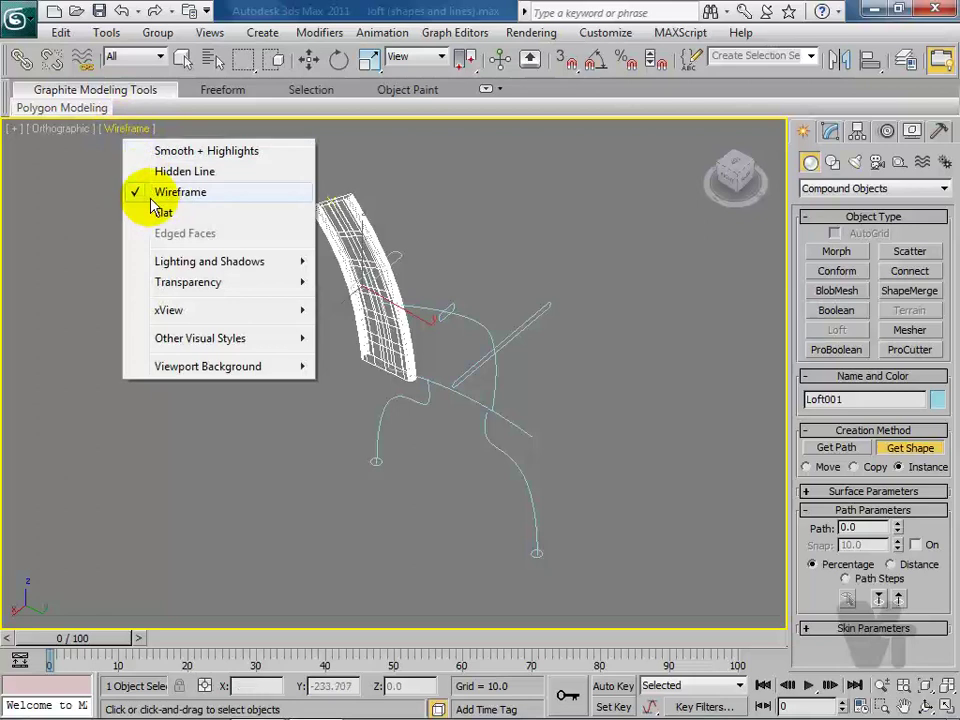
{"action": "left_click", "coordinate": [196, 152]}
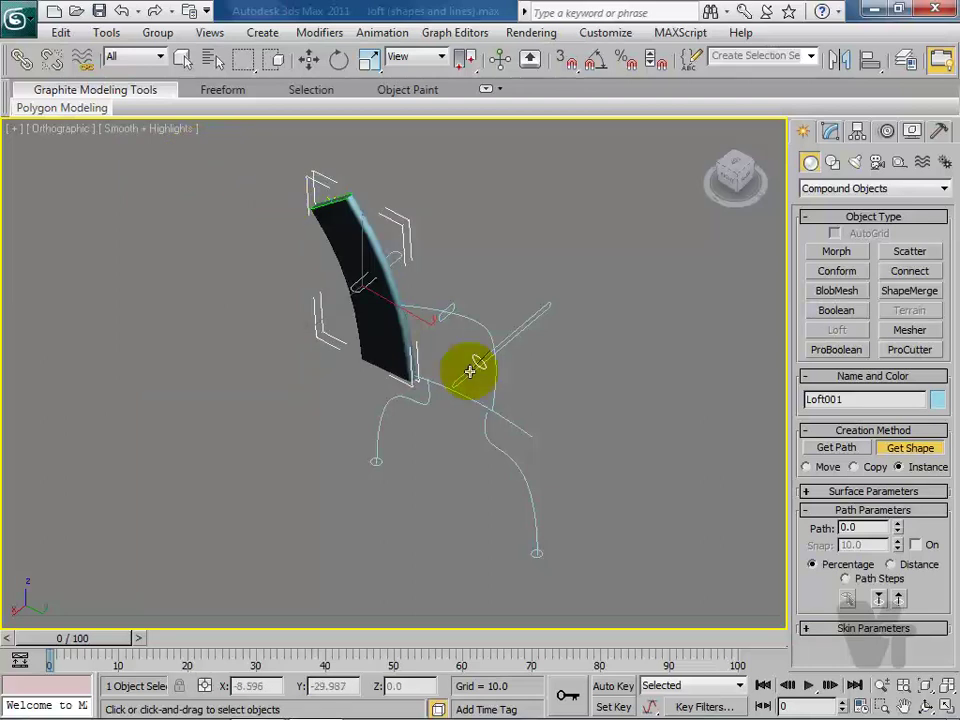
{"action": "mouse_move", "coordinate": [534, 302]}
{"action": "middle_mouse_down", "text": "alt"}
{"action": "mouse_move", "coordinate": [452, 347]}
{"action": "mouse_move", "coordinate": [368, 340]}
{"action": "mouse_move", "coordinate": [311, 285]}
{"action": "mouse_move", "coordinate": [311, 270]}
{"action": "mouse_move", "coordinate": [418, 362]}
{"action": "mouse_move", "coordinate": [431, 418]}
{"action": "mouse_move", "coordinate": [482, 364]}
{"action": "mouse_move", "coordinate": [457, 383]}
{"action": "middle_mouse_up", "text": "alt"}
{"action": "scroll", "coordinate": [311, 268], "scroll_direction": "up", "scroll_amount": 2}
{"action": "scroll", "coordinate": [431, 418], "scroll_direction": "up", "scroll_amount": 2}
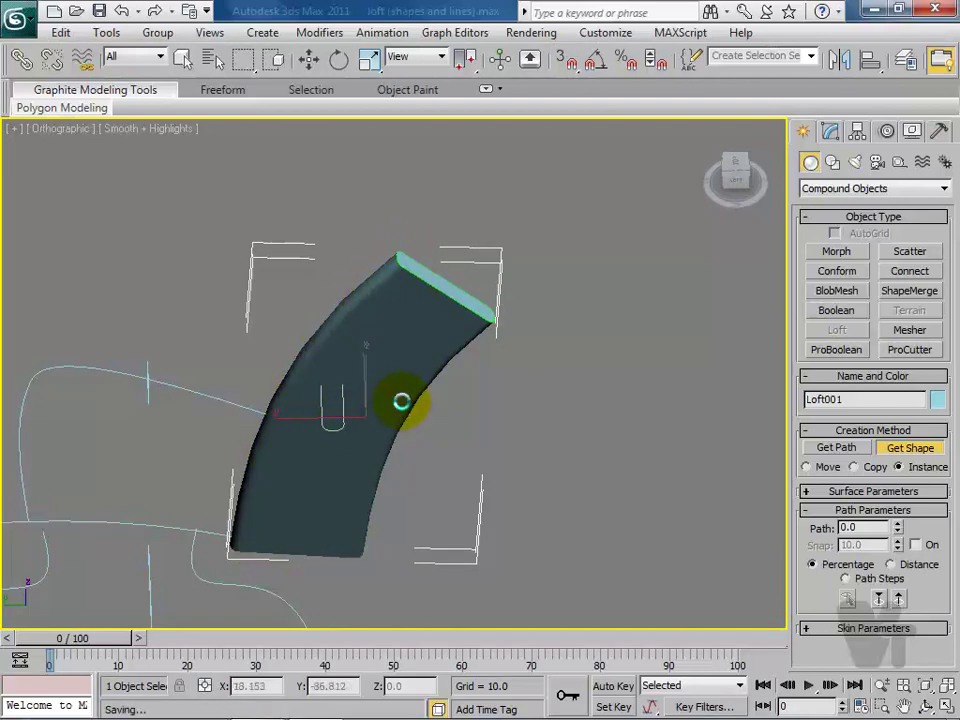
{"action": "middle_click_drag", "start_coordinate": [403, 399], "coordinate": [318, 444], "text": "alt"}
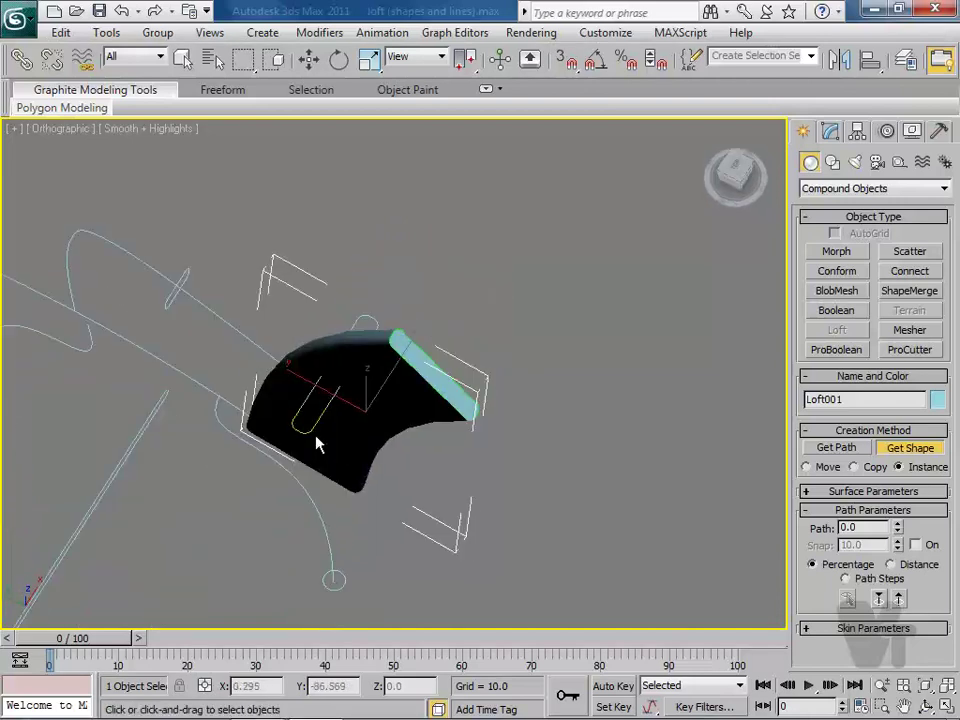
{"action": "left_click", "coordinate": [379, 327]}
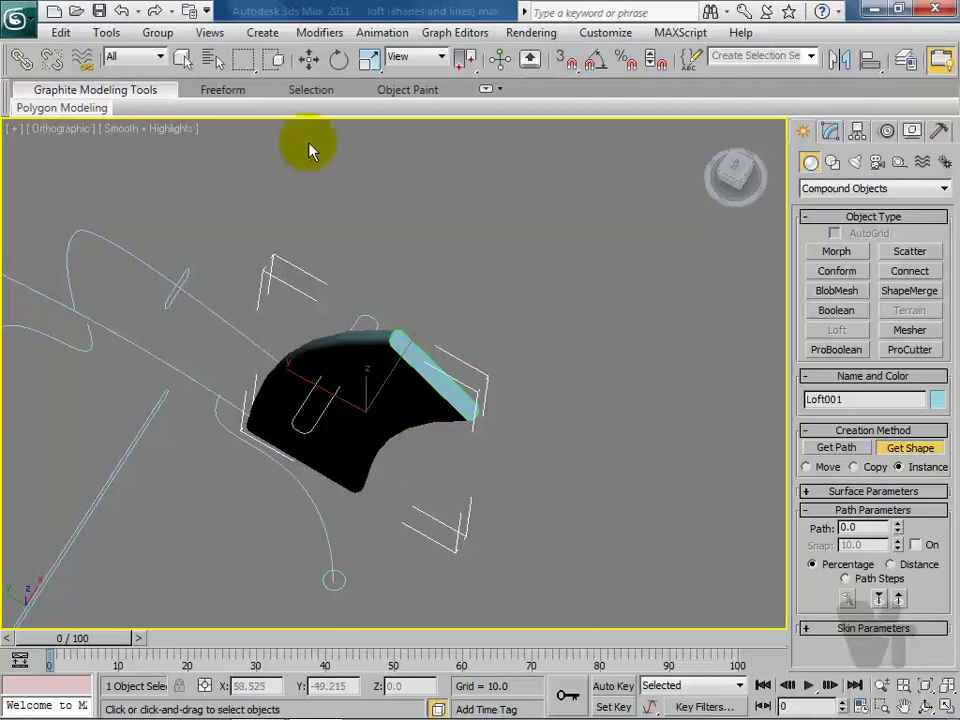
{"action": "left_click", "coordinate": [310, 60]}
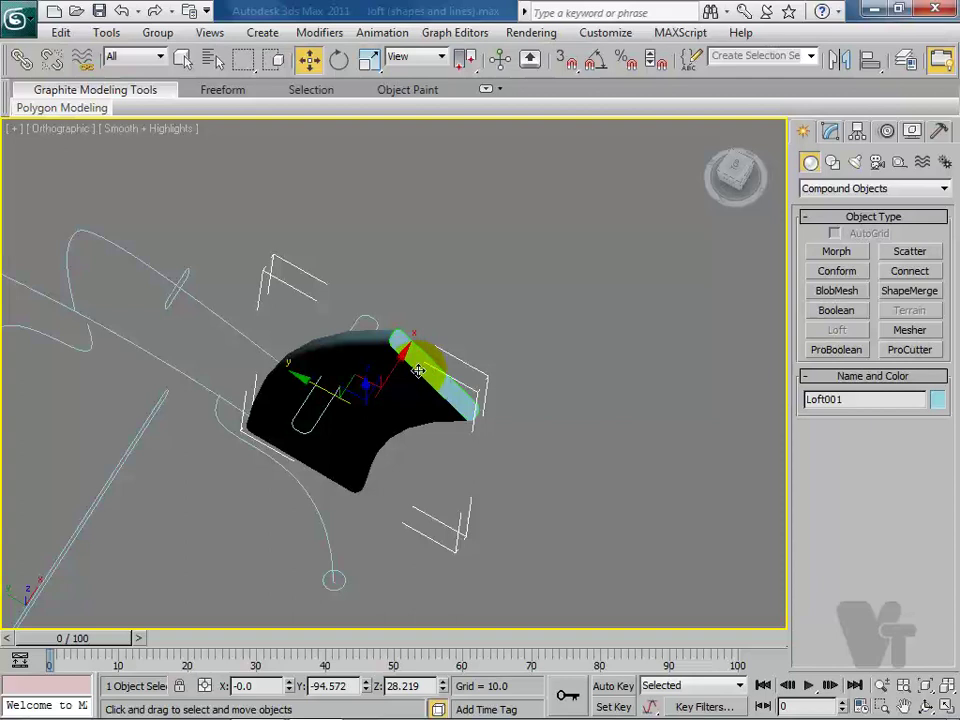
Step: Enter Loft001's Shape sub-object level in Modify and select its cross-section
{"action": "left_click", "coordinate": [833, 133]}
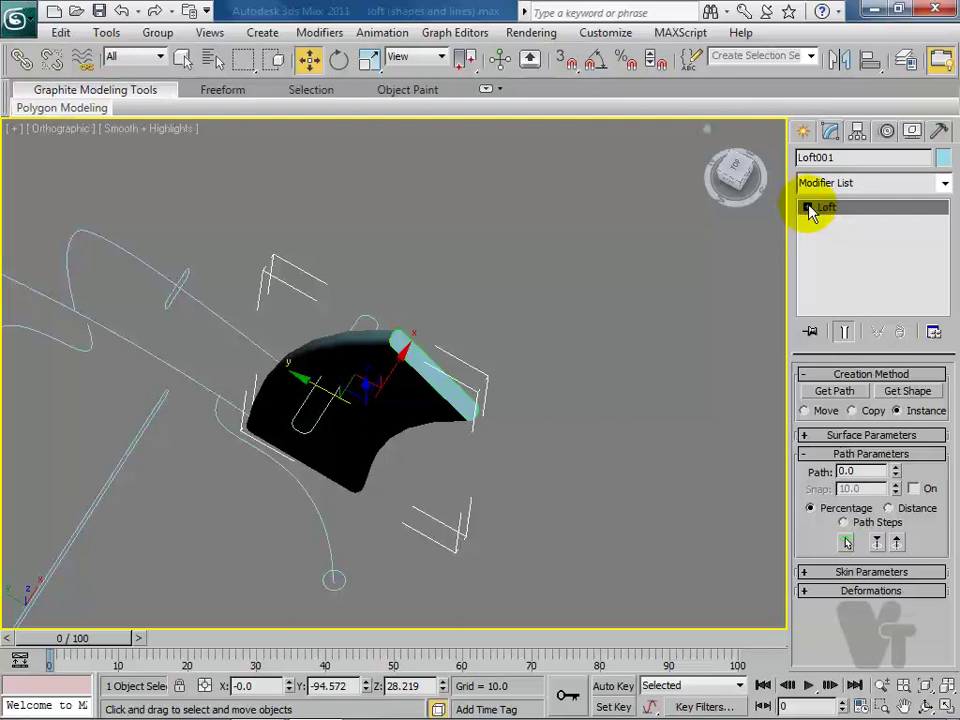
{"action": "left_click", "coordinate": [808, 208]}
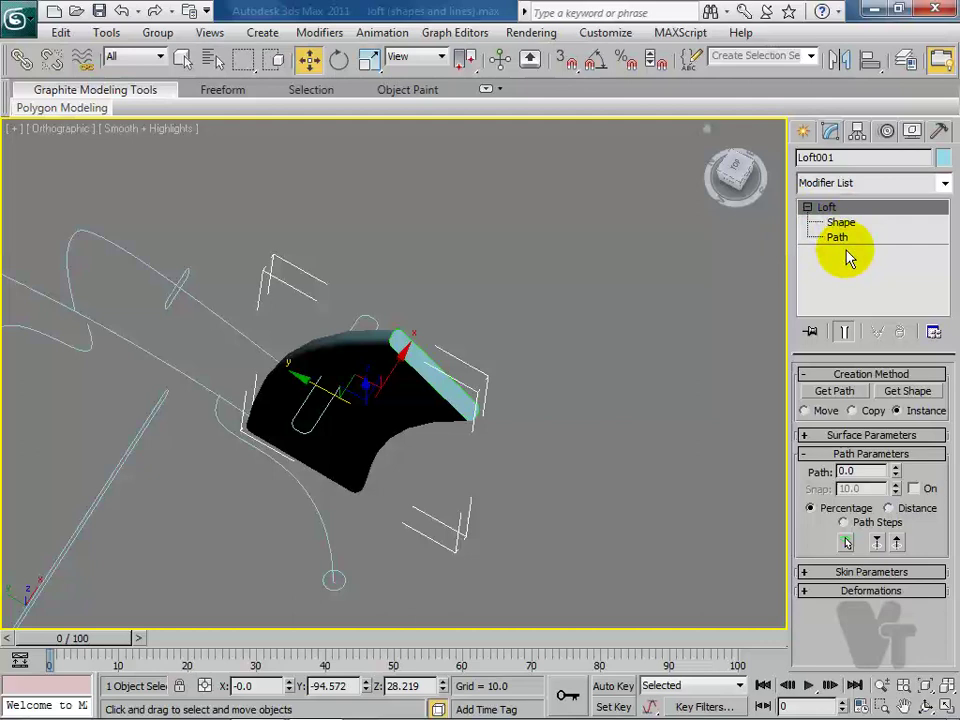
{"action": "left_click", "coordinate": [851, 221]}
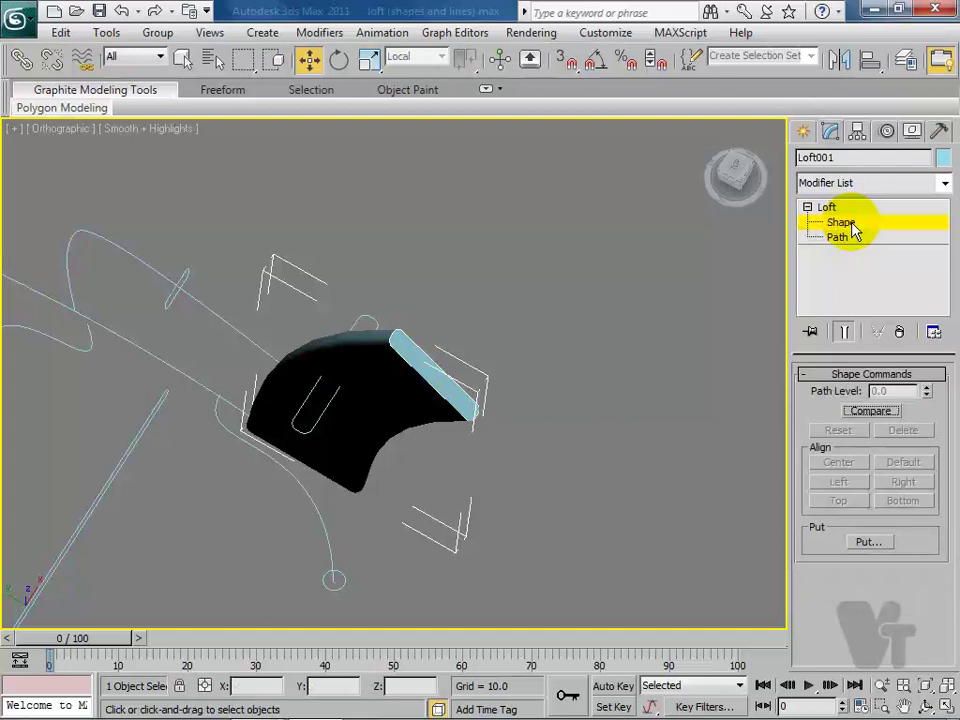
{"action": "left_click", "coordinate": [405, 352]}
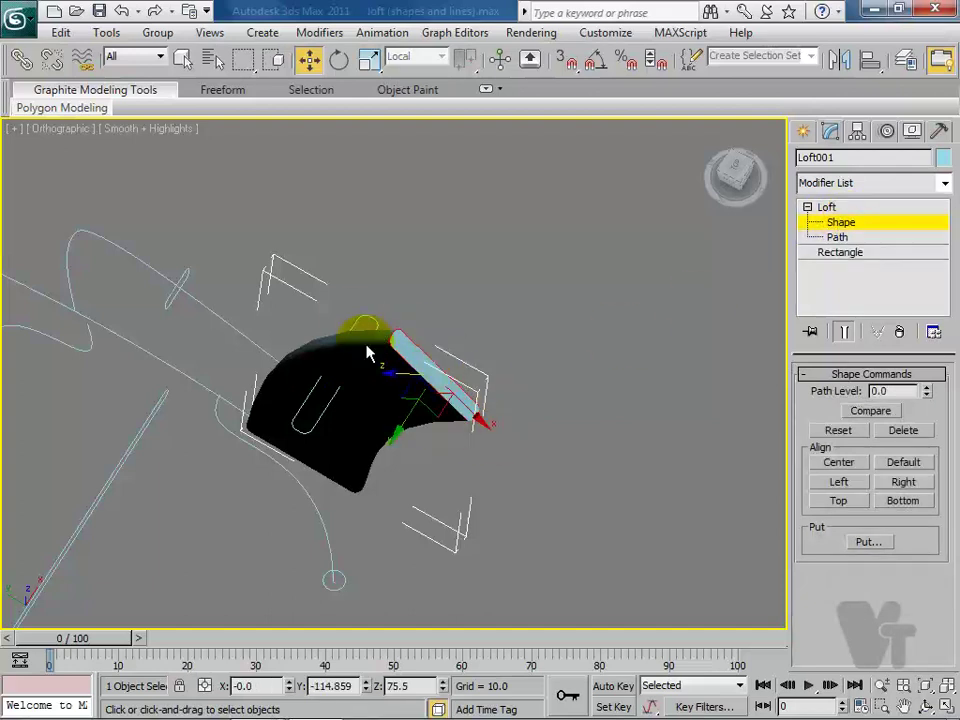
Step: Rotate Loft001's cross-section in Top view, adjusting its Z rotation value
{"action": "left_click", "coordinate": [339, 59]}
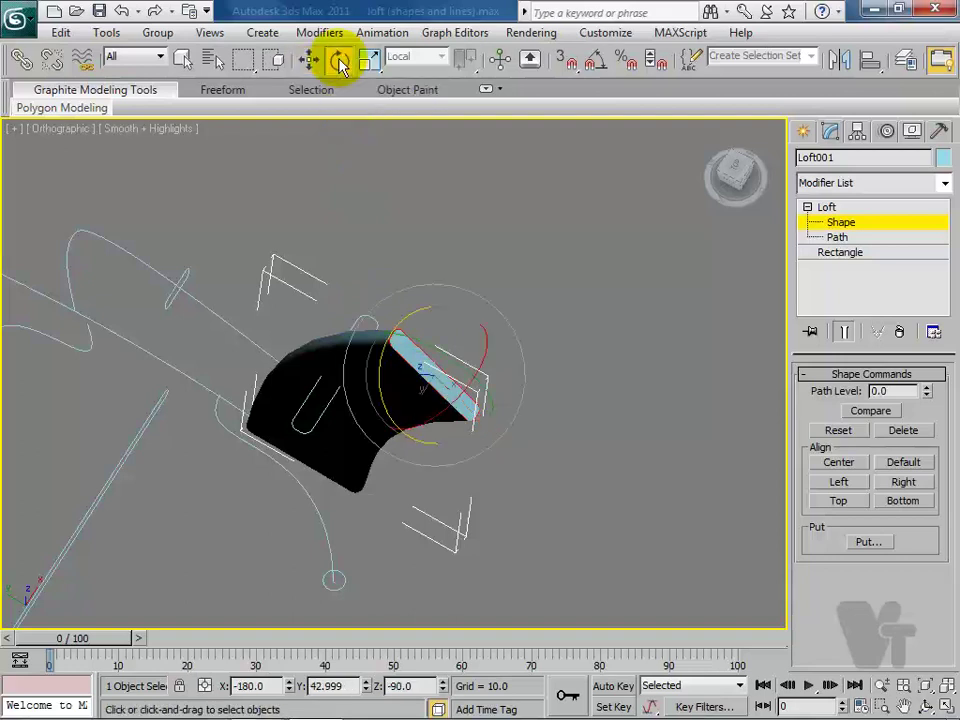
{"action": "mouse_move", "coordinate": [428, 439]}
{"action": "middle_mouse_down", "text": "alt"}
{"action": "mouse_move", "coordinate": [471, 386]}
{"action": "mouse_move", "coordinate": [500, 374]}
{"action": "mouse_move", "coordinate": [321, 399]}
{"action": "middle_mouse_up", "text": "alt"}
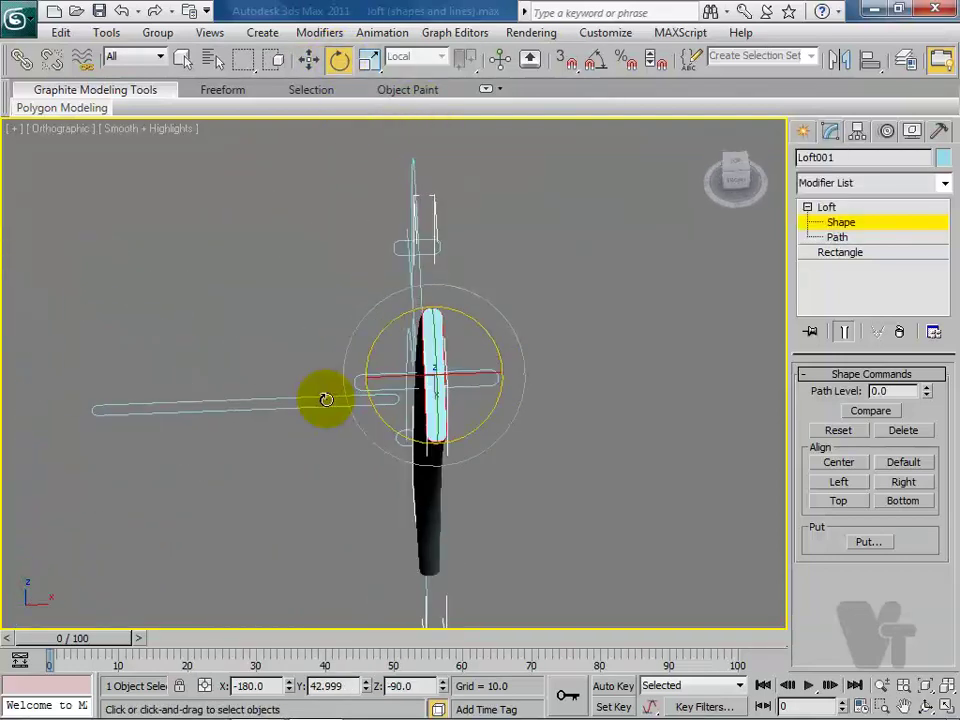
{"action": "mouse_move", "coordinate": [403, 332]}
{"action": "left_mouse_down"}
{"action": "mouse_move", "coordinate": [421, 291]}
{"action": "mouse_move", "coordinate": [605, 303]}
{"action": "left_mouse_up"}
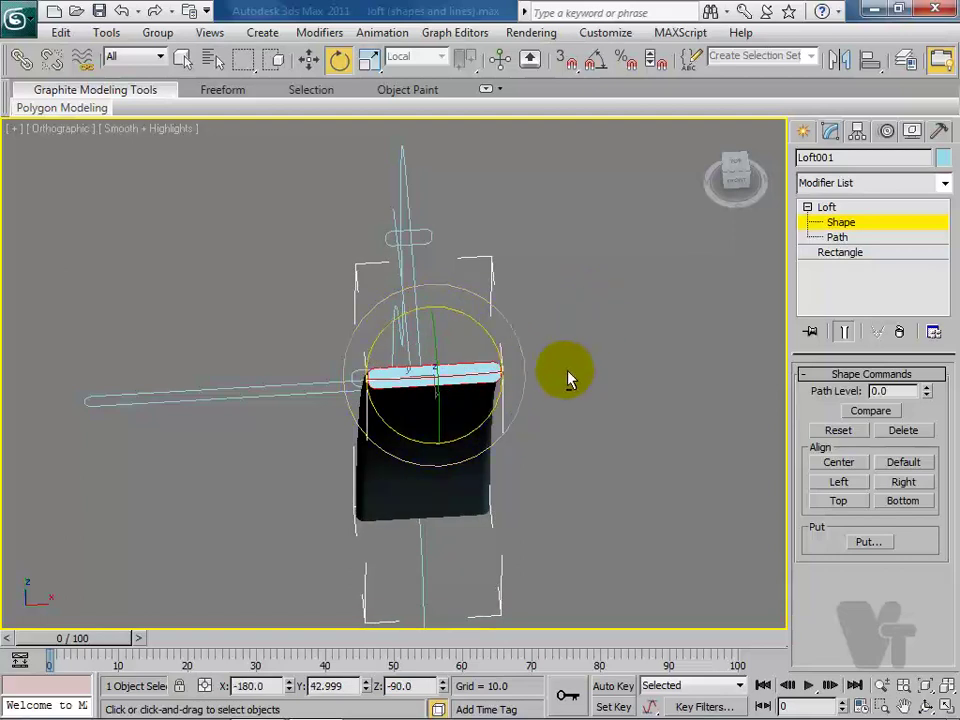
{"action": "key", "text": "t"}
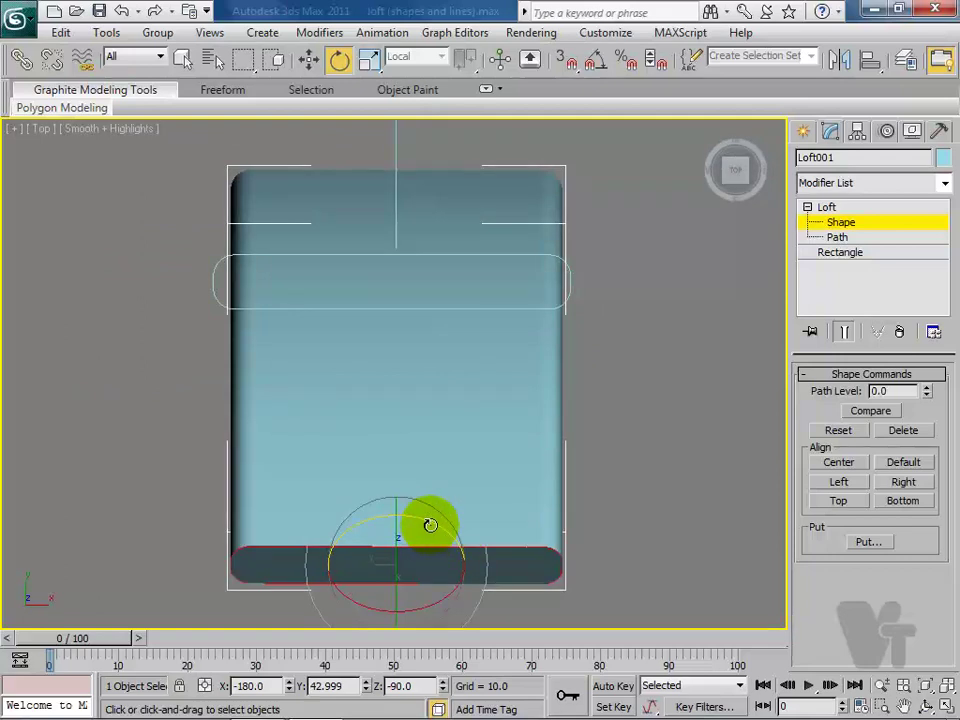
{"action": "mouse_move", "coordinate": [428, 525]}
{"action": "left_mouse_down"}
{"action": "mouse_move", "coordinate": [386, 527]}
{"action": "mouse_move", "coordinate": [429, 523]}
{"action": "mouse_move", "coordinate": [421, 521]}
{"action": "left_mouse_up"}
{"action": "left_click", "coordinate": [402, 686]}
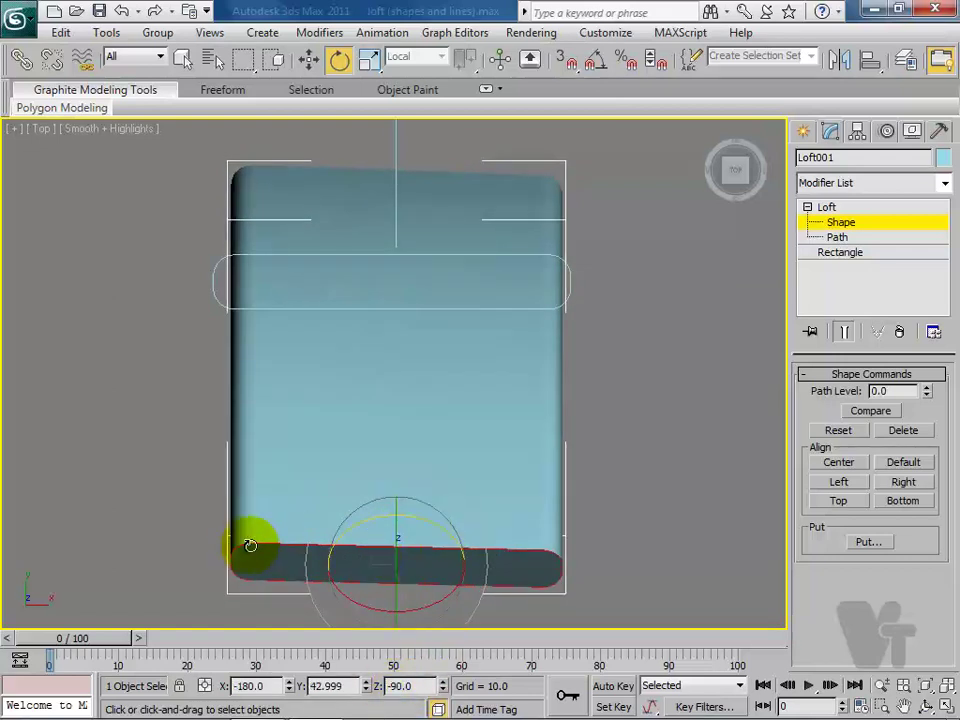
Step: Fine-tune the cross-section rotation in wireframe until the panel edges run straight
{"action": "key", "text": "F3"}
{"action": "key", "text": "F3"}
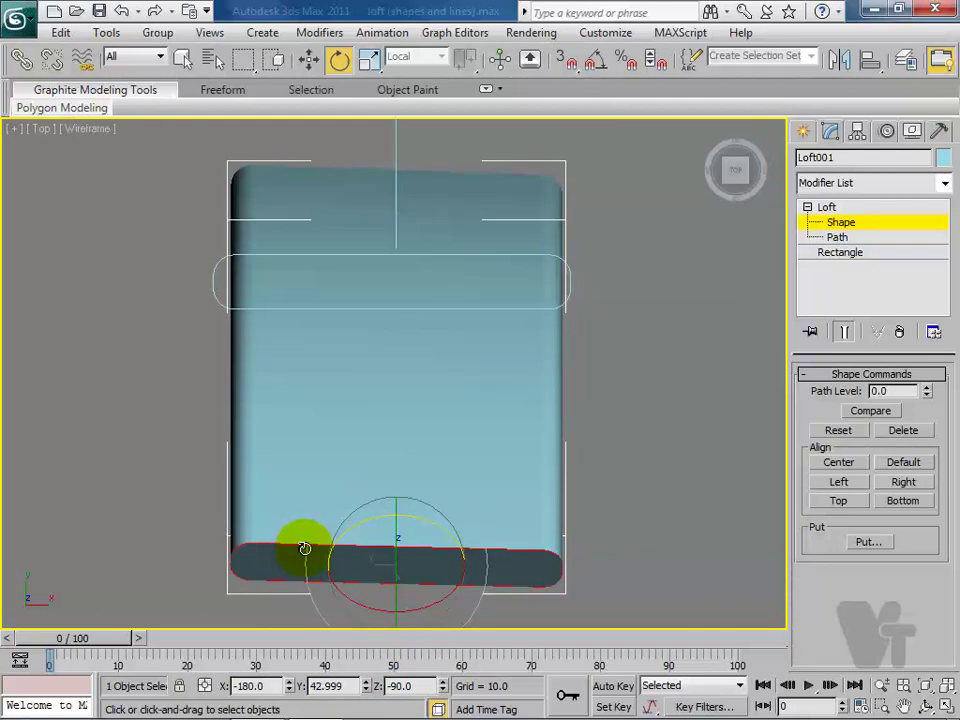
{"action": "scroll", "coordinate": [332, 574], "scroll_direction": "up", "scroll_amount": 3}
{"action": "scroll", "coordinate": [431, 461], "scroll_direction": "up", "scroll_amount": 2}
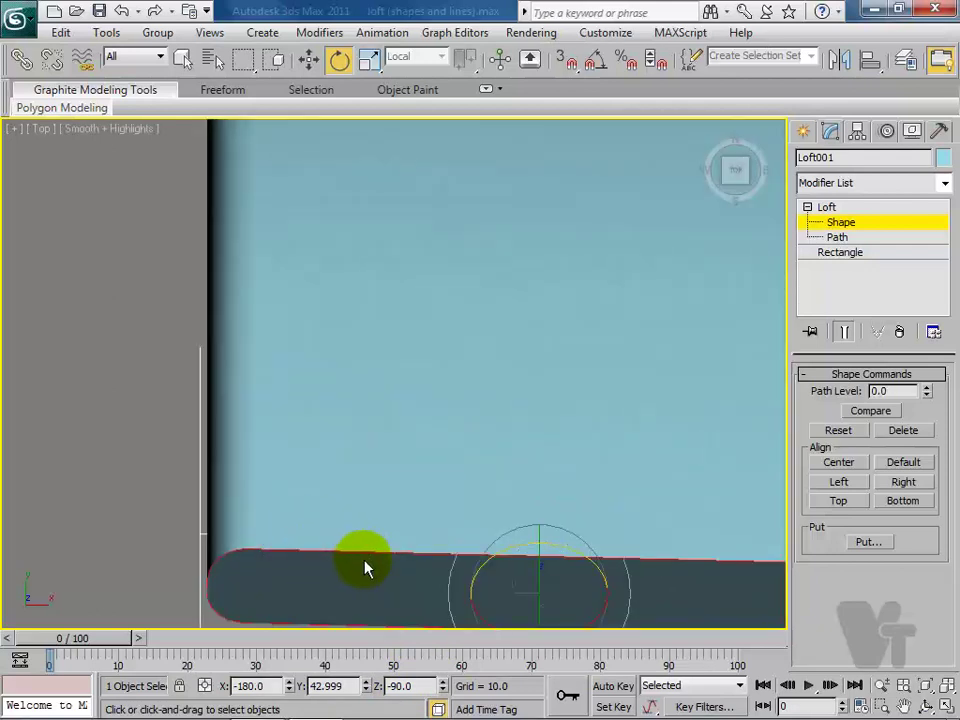
{"action": "middle_click_drag", "start_coordinate": [551, 568], "coordinate": [493, 399]}
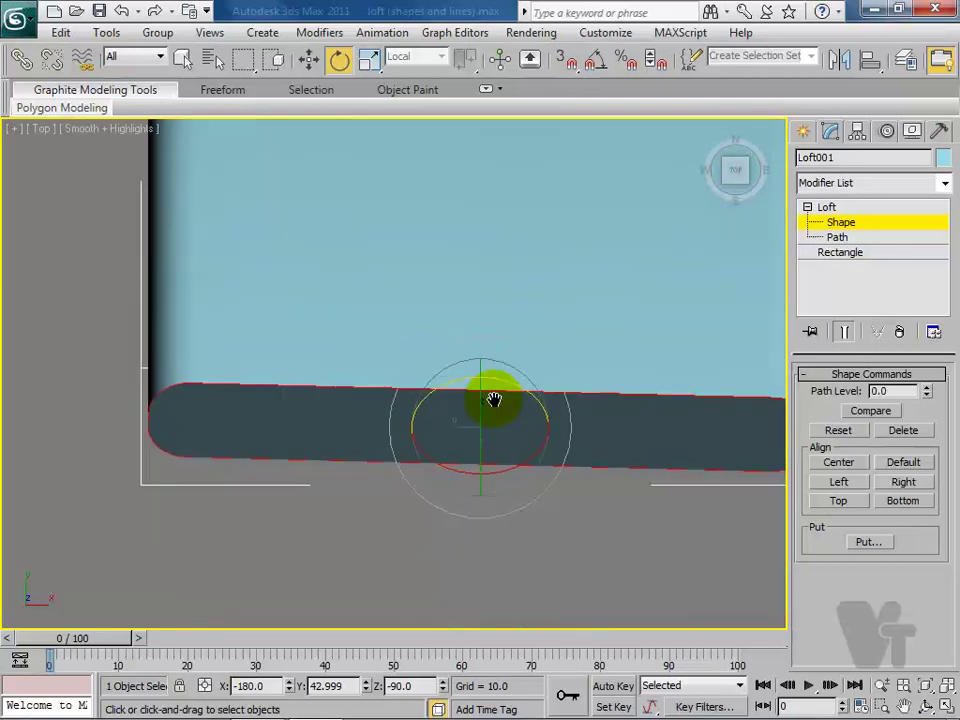
{"action": "left_click_drag", "start_coordinate": [520, 391], "coordinate": [519, 387]}
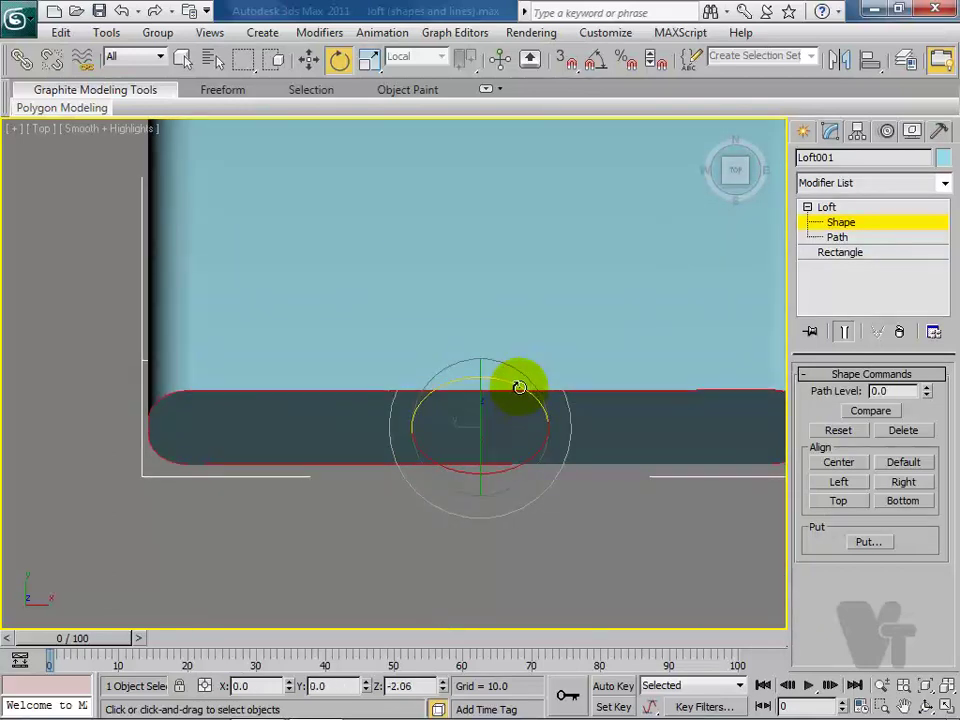
{"action": "left_click_drag", "start_coordinate": [519, 387], "coordinate": [525, 396]}
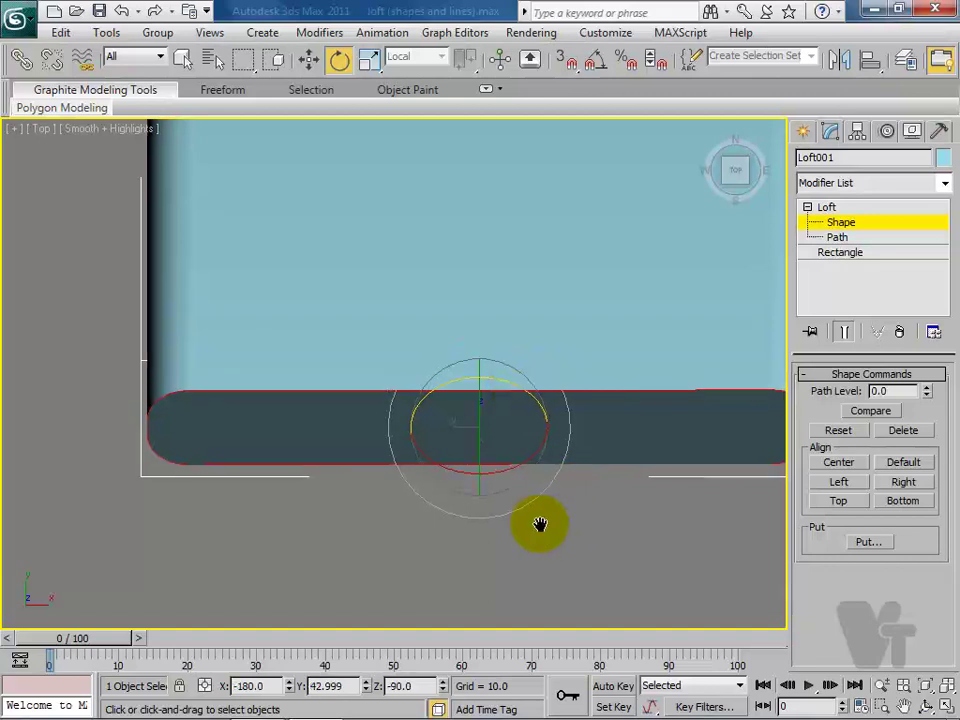
{"action": "middle_click_drag", "start_coordinate": [542, 523], "coordinate": [419, 517]}
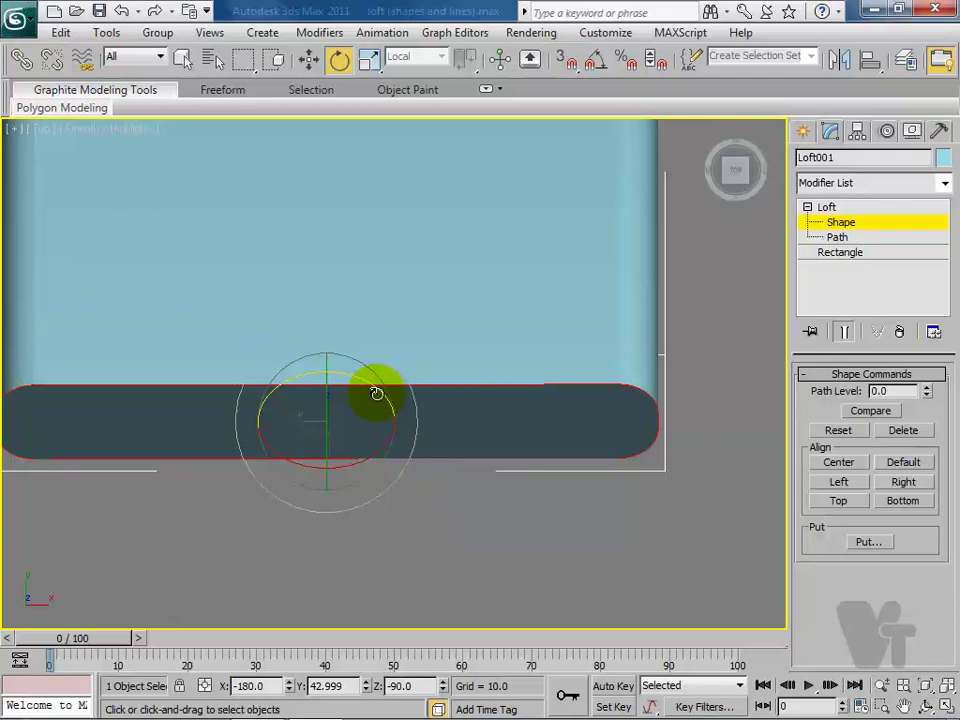
{"action": "left_click_drag", "start_coordinate": [377, 392], "coordinate": [382, 395]}
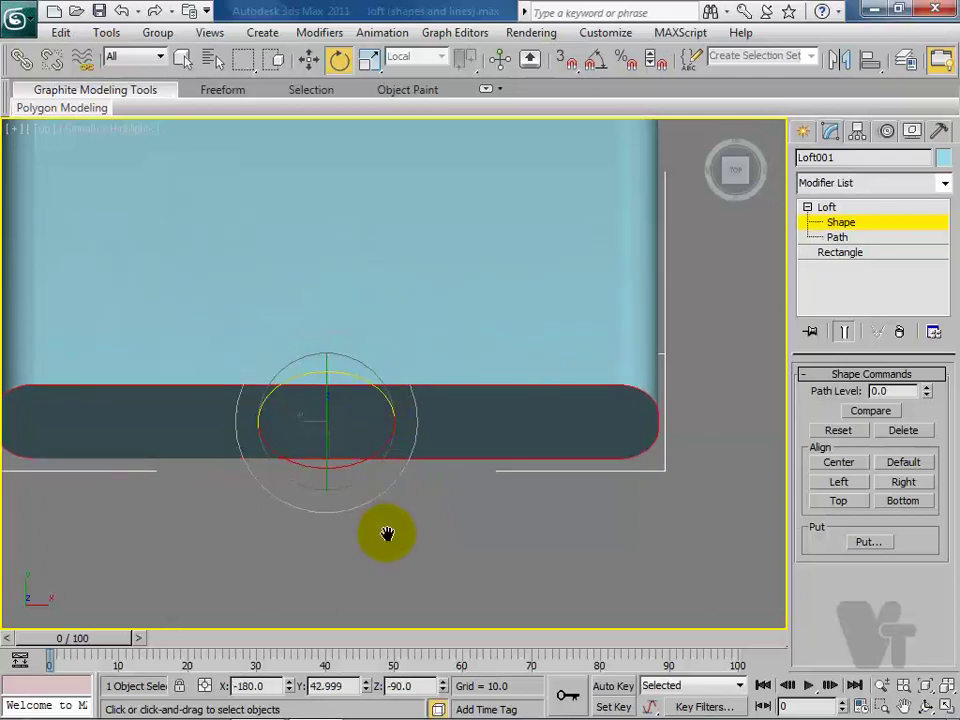
Step: Orbit around the back panel to confirm it stands upright
{"action": "scroll", "coordinate": [388, 536], "scroll_direction": "down", "scroll_amount": 3}
{"action": "scroll", "coordinate": [400, 468], "scroll_direction": "down", "scroll_amount": 2}
{"action": "mouse_move", "coordinate": [262, 466]}
{"action": "middle_mouse_down"}
{"action": "mouse_move", "coordinate": [435, 544]}
{"action": "mouse_move", "coordinate": [456, 484]}
{"action": "mouse_move", "coordinate": [458, 558]}
{"action": "middle_mouse_up"}
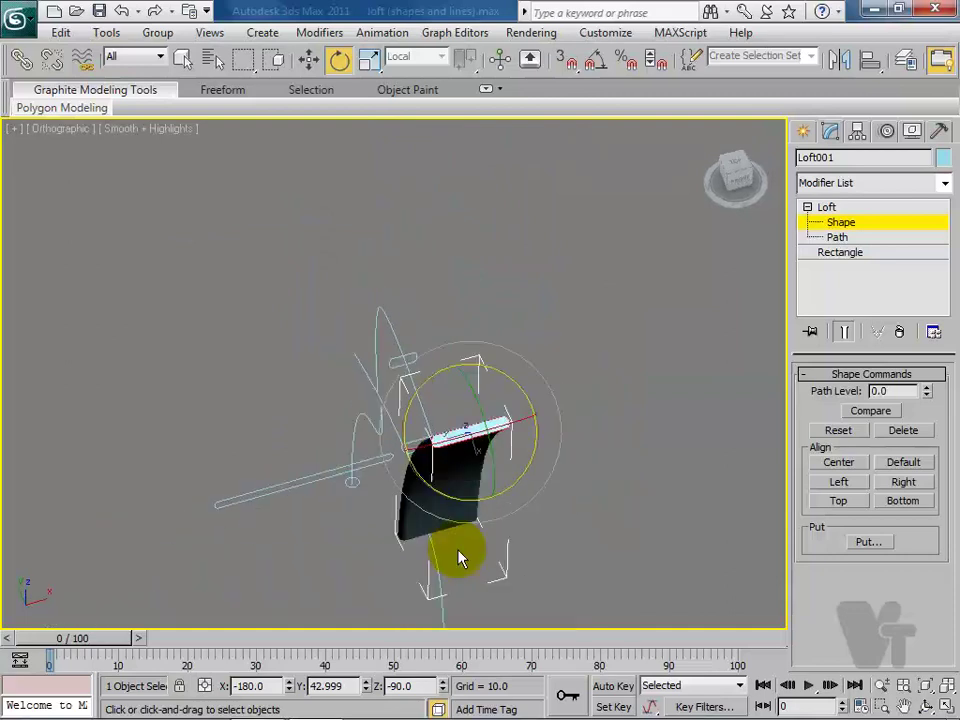
{"action": "mouse_move", "coordinate": [328, 514]}
{"action": "middle_mouse_down", "text": "alt"}
{"action": "mouse_move", "coordinate": [508, 521]}
{"action": "mouse_move", "coordinate": [532, 392]}
{"action": "mouse_move", "coordinate": [531, 373]}
{"action": "mouse_move", "coordinate": [356, 429]}
{"action": "mouse_move", "coordinate": [508, 392]}
{"action": "mouse_move", "coordinate": [349, 386]}
{"action": "mouse_move", "coordinate": [440, 522]}
{"action": "mouse_move", "coordinate": [253, 508]}
{"action": "mouse_move", "coordinate": [478, 514]}
{"action": "mouse_move", "coordinate": [530, 495]}
{"action": "middle_mouse_up", "text": "alt"}
{"action": "middle_click_drag", "start_coordinate": [551, 408], "coordinate": [444, 416], "text": "alt"}
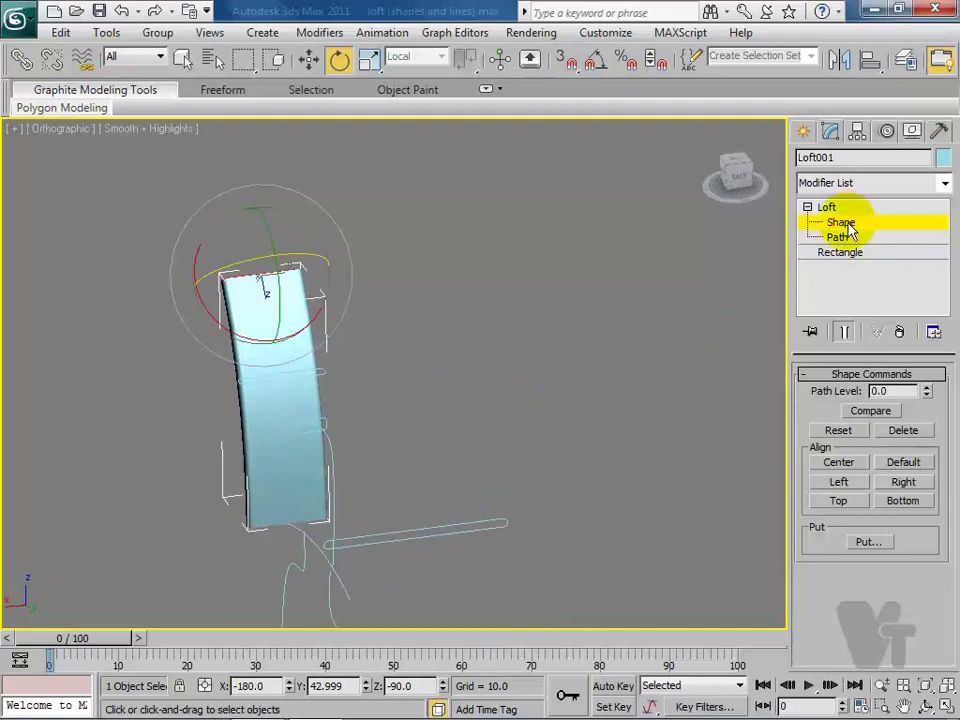
Step: Exit the Shape level, deselect the loft, and return to Perspective view
{"action": "left_click", "coordinate": [827, 207]}
{"action": "left_click", "coordinate": [448, 396]}
{"action": "middle_click_drag", "start_coordinate": [345, 450], "coordinate": [418, 375]}
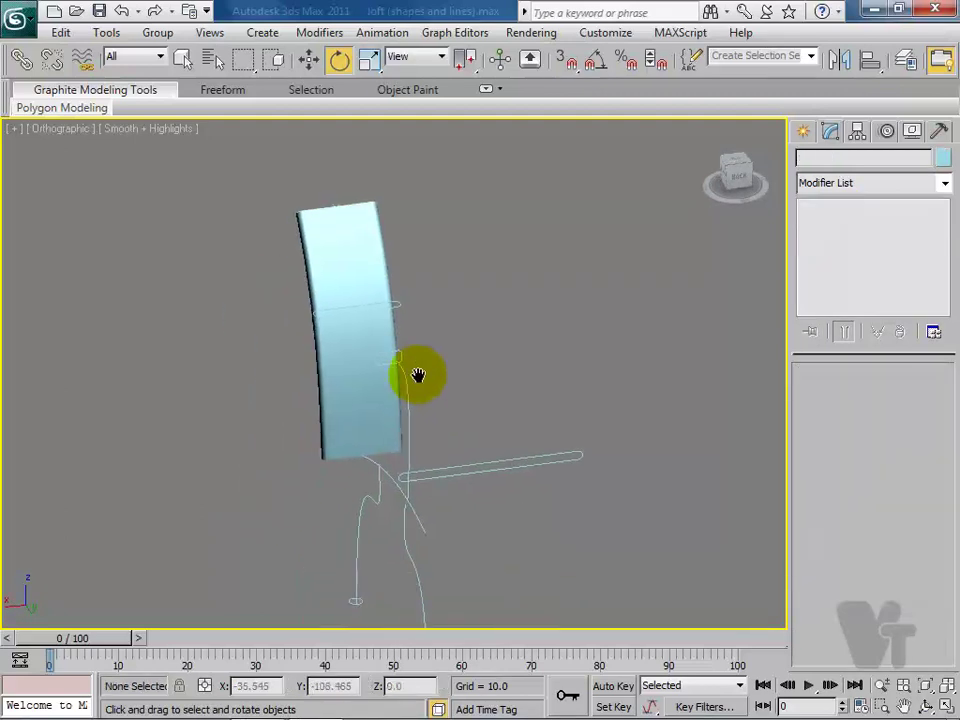
{"action": "key", "text": "p"}
{"action": "mouse_move", "coordinate": [369, 437]}
{"action": "middle_mouse_down", "text": "alt"}
{"action": "mouse_move", "coordinate": [306, 392]}
{"action": "mouse_move", "coordinate": [306, 482]}
{"action": "mouse_move", "coordinate": [399, 504]}
{"action": "mouse_move", "coordinate": [381, 465]}
{"action": "mouse_move", "coordinate": [295, 445]}
{"action": "middle_mouse_up", "text": "alt"}
{"action": "key", "text": "F4"}
{"action": "mouse_move", "coordinate": [435, 444]}
{"action": "middle_mouse_down", "text": "alt"}
{"action": "mouse_move", "coordinate": [506, 450]}
{"action": "mouse_move", "coordinate": [440, 437]}
{"action": "middle_mouse_up", "text": "alt"}
{"action": "key", "text": "F4"}
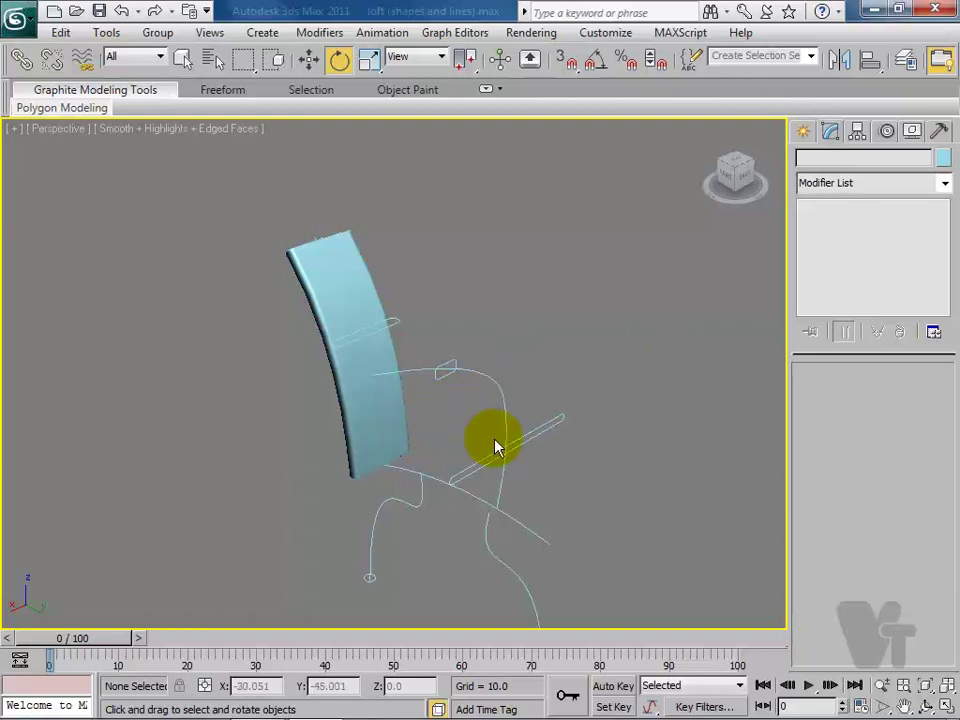
Step: Select Line004, switch to Select and Move, and show the Compound Objects types
{"action": "left_click", "coordinate": [544, 537]}
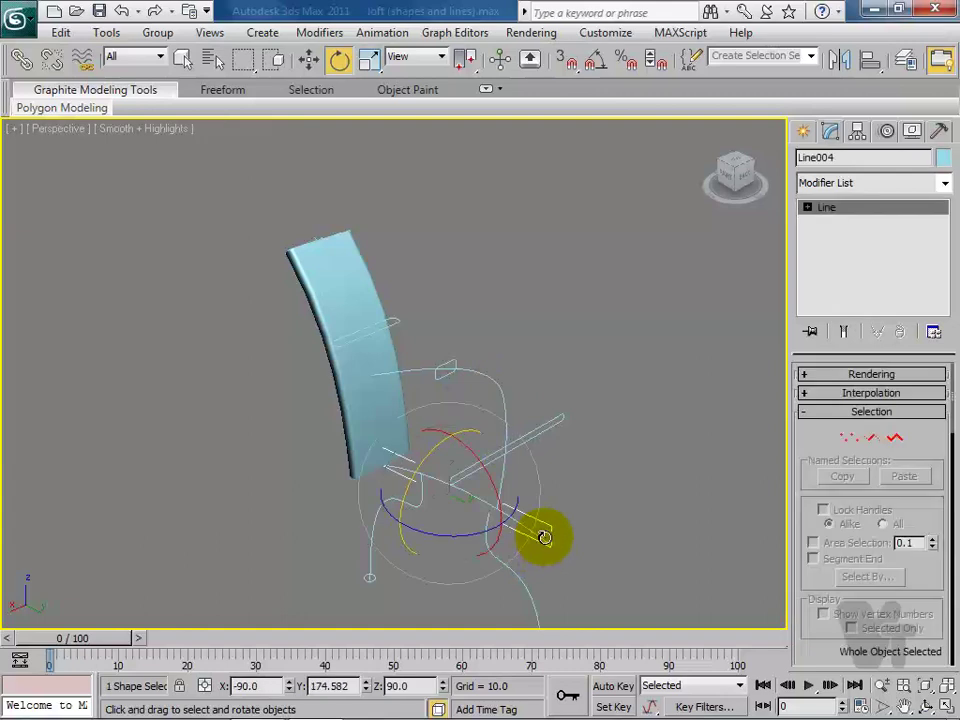
{"action": "left_click", "coordinate": [308, 59]}
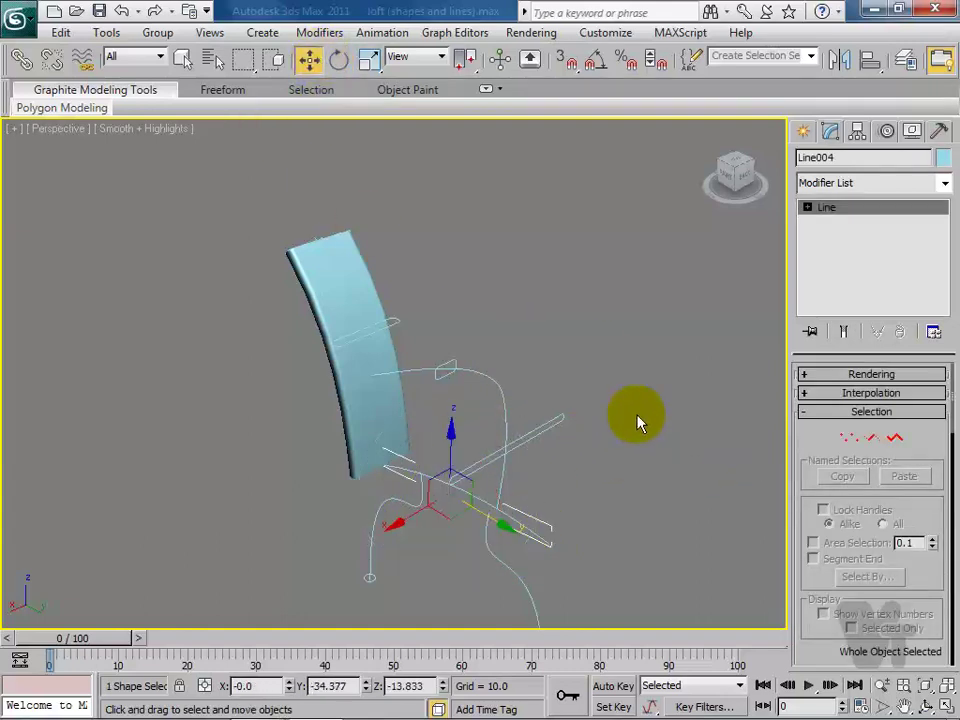
{"action": "left_click", "coordinate": [802, 131]}
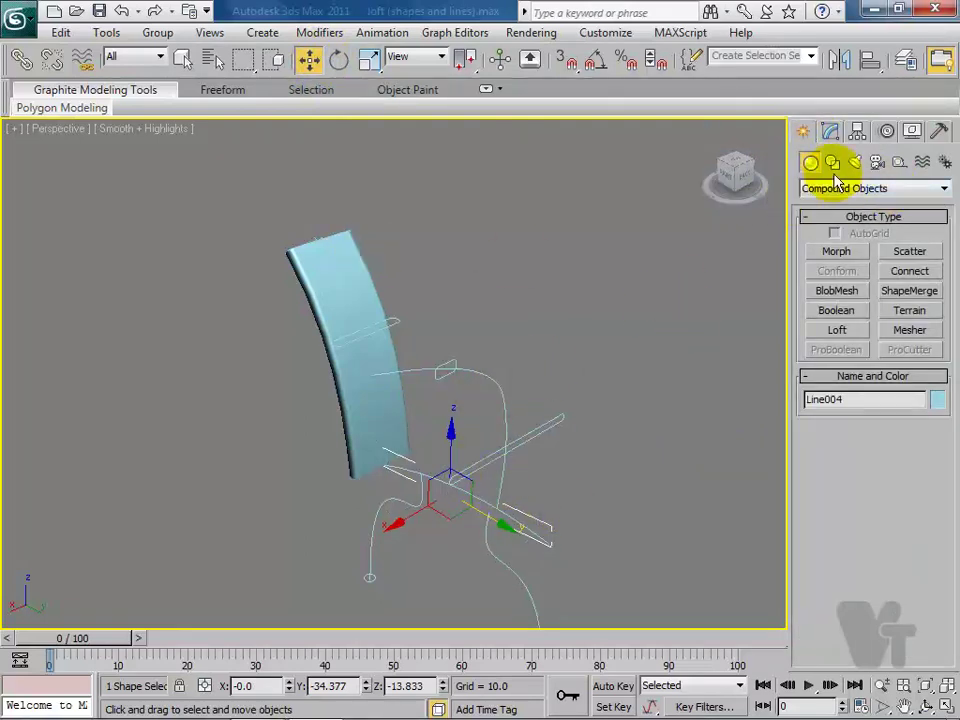
Step: Check Rectangle001's length, width and radius, then return to Compound Objects
{"action": "left_click", "coordinate": [561, 421]}
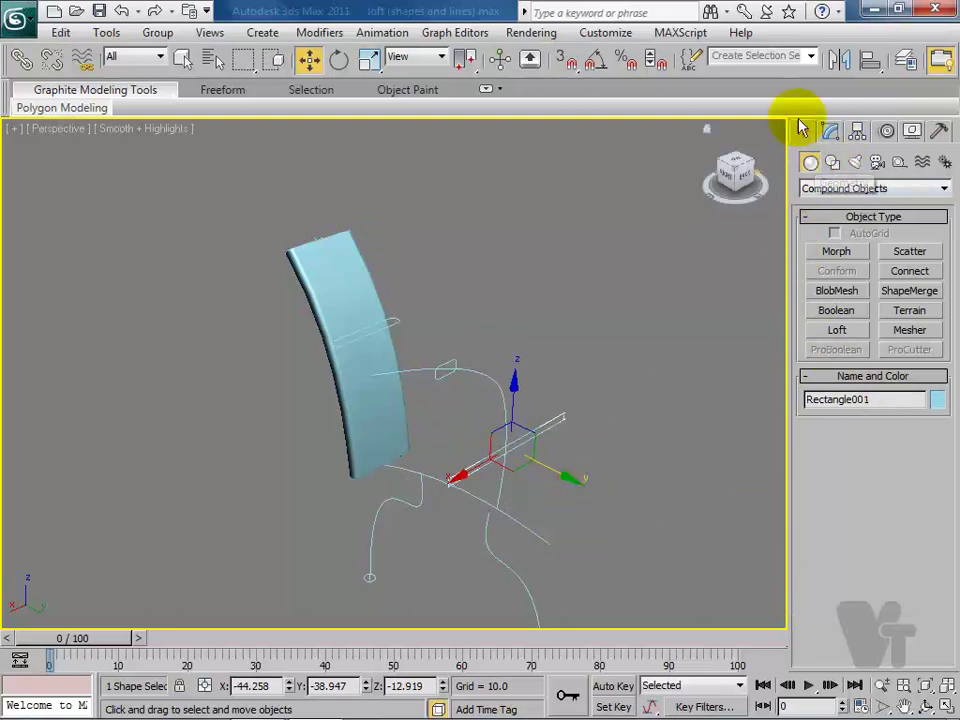
{"action": "left_click", "coordinate": [832, 131]}
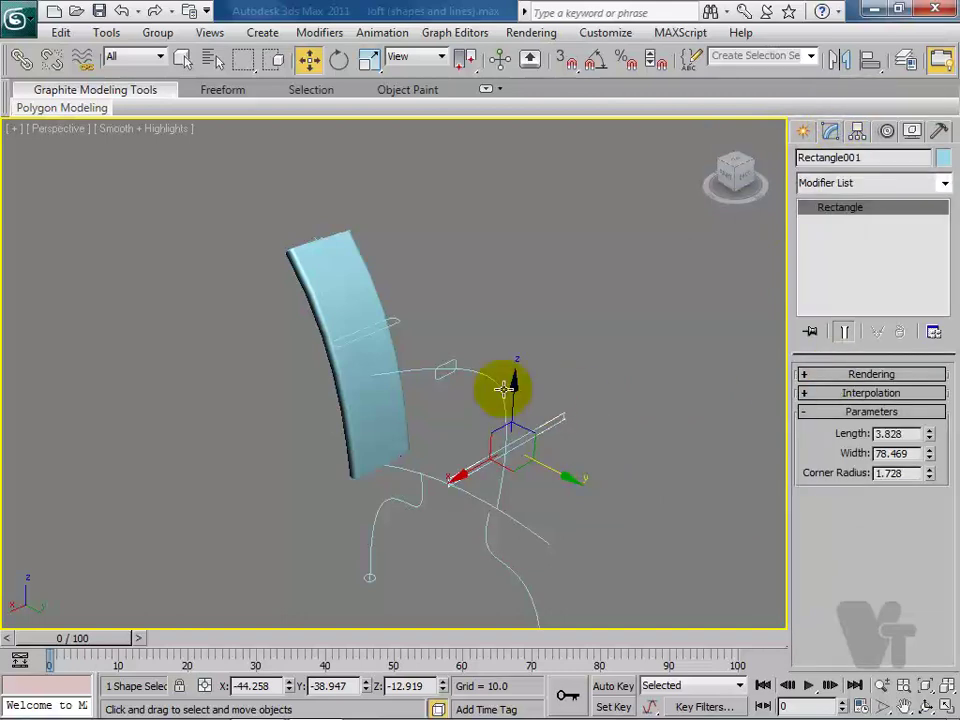
{"action": "left_click", "coordinate": [801, 138]}
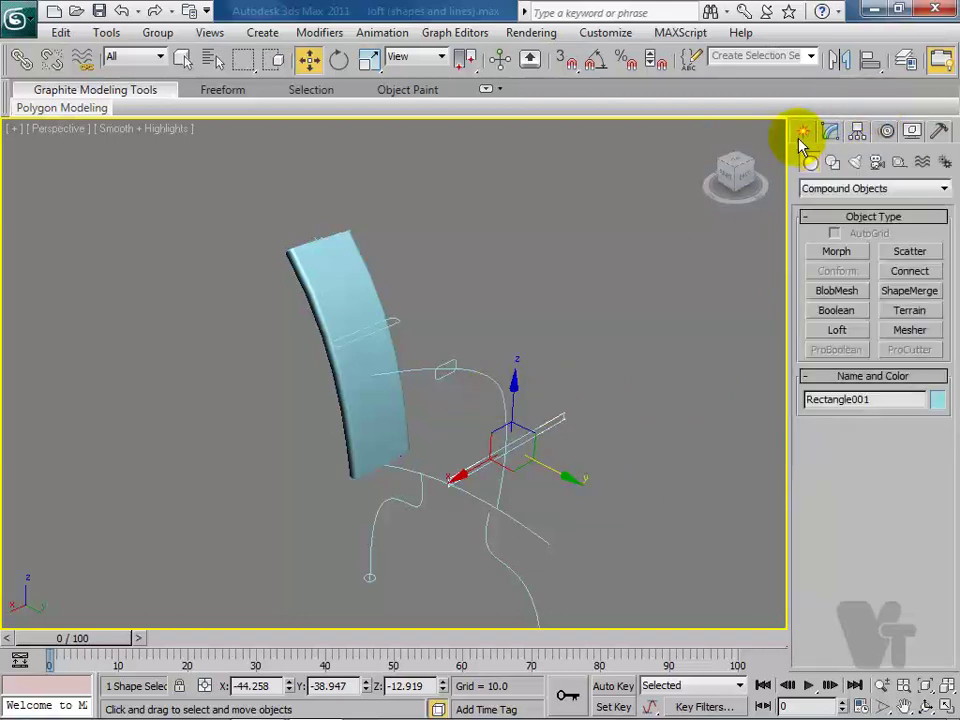
{"action": "left_click", "coordinate": [822, 190]}
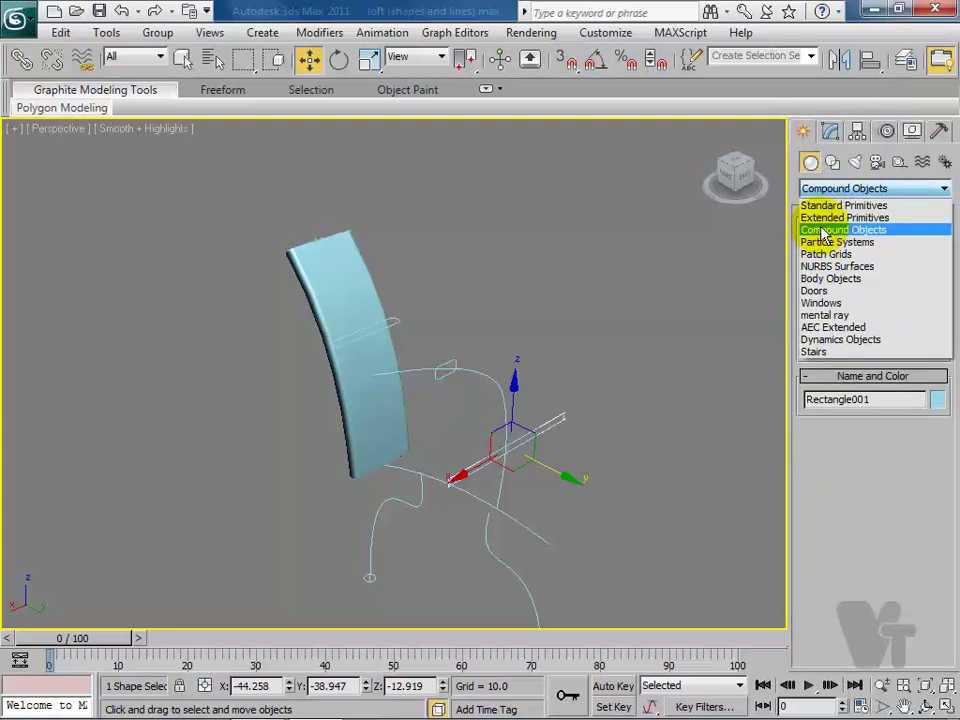
{"action": "left_click", "coordinate": [820, 230]}
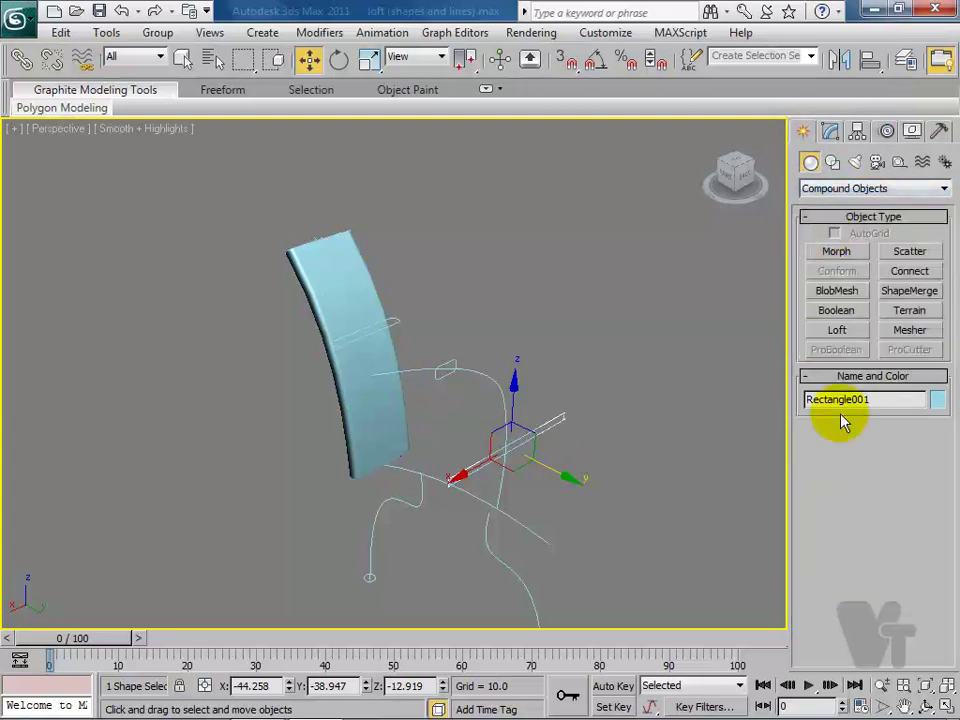
Step: Loft Rectangle001 along Line004 with Get Shape, creating Loft002
{"action": "left_click", "coordinate": [503, 516]}
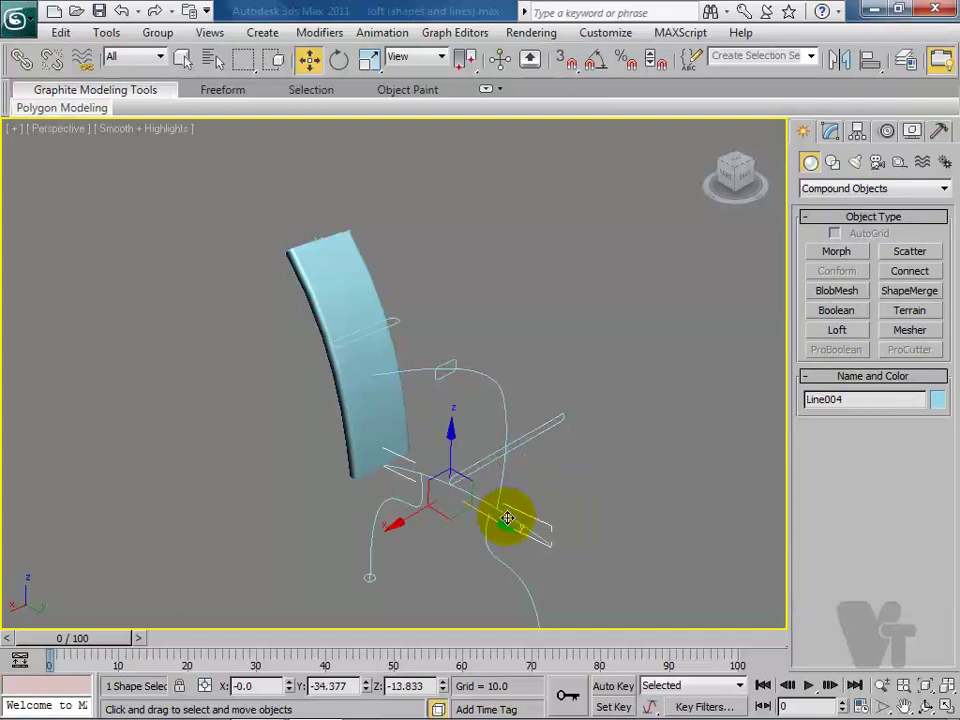
{"action": "left_click", "coordinate": [837, 331]}
{"action": "mouse_move", "coordinate": [611, 510]}
{"action": "middle_mouse_down"}
{"action": "mouse_move", "coordinate": [608, 374]}
{"action": "mouse_move", "coordinate": [553, 476]}
{"action": "middle_mouse_up"}
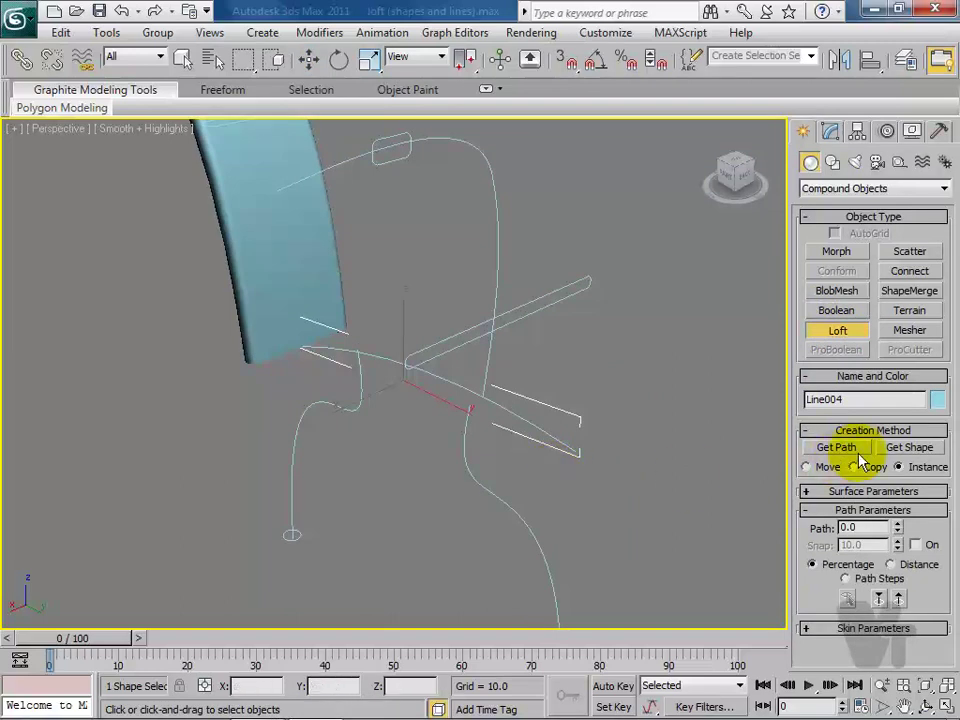
{"action": "left_click", "coordinate": [893, 449]}
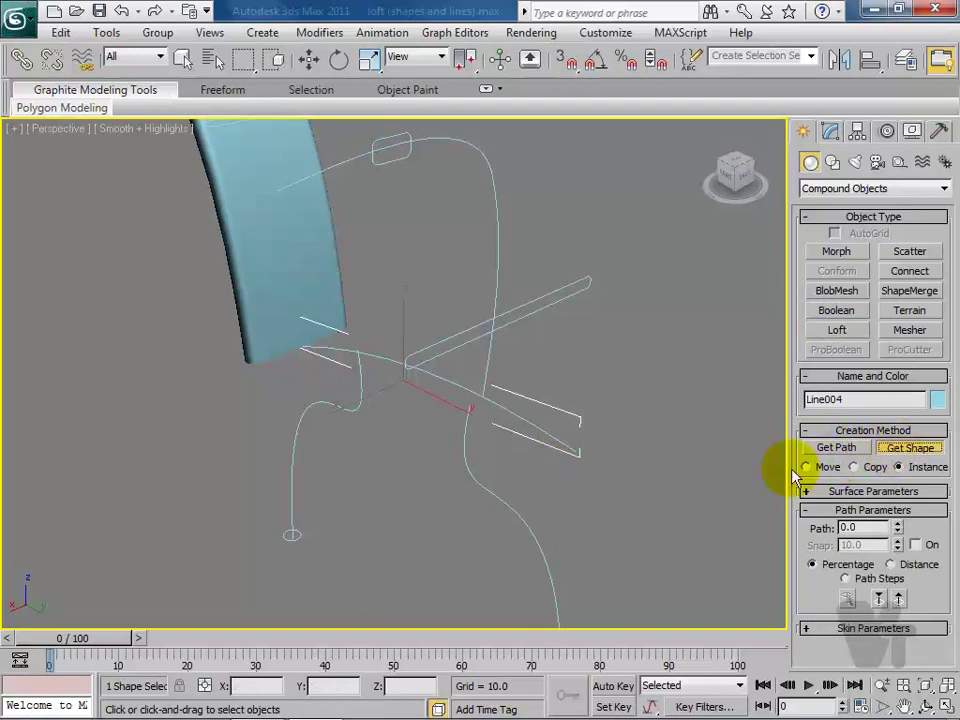
{"action": "left_click", "coordinate": [571, 286]}
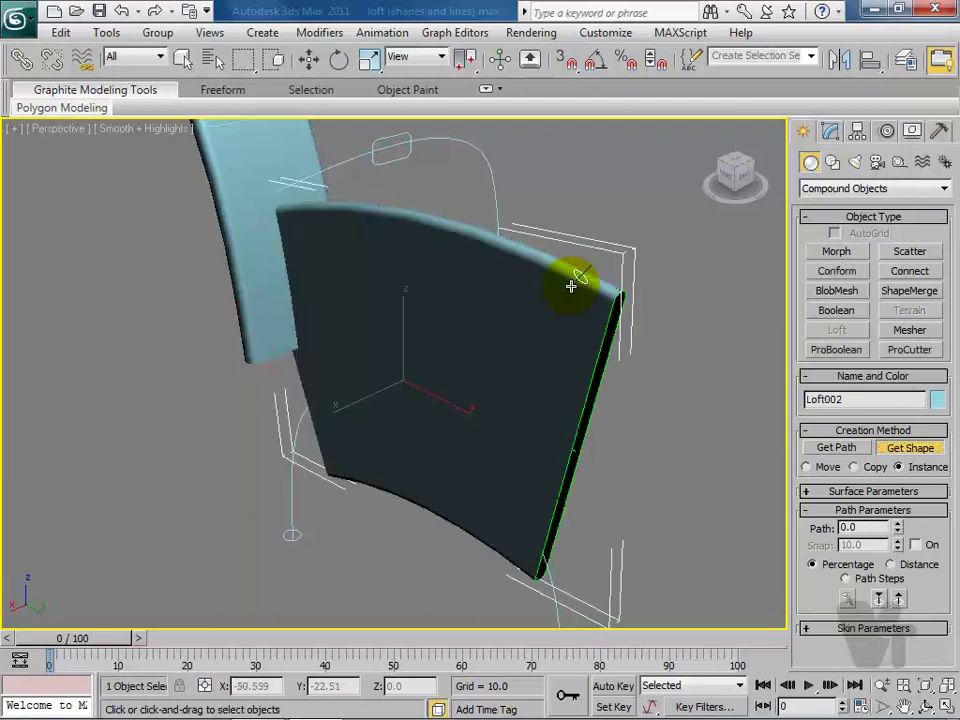
{"action": "scroll", "coordinate": [606, 386], "scroll_direction": "down", "scroll_amount": 5}
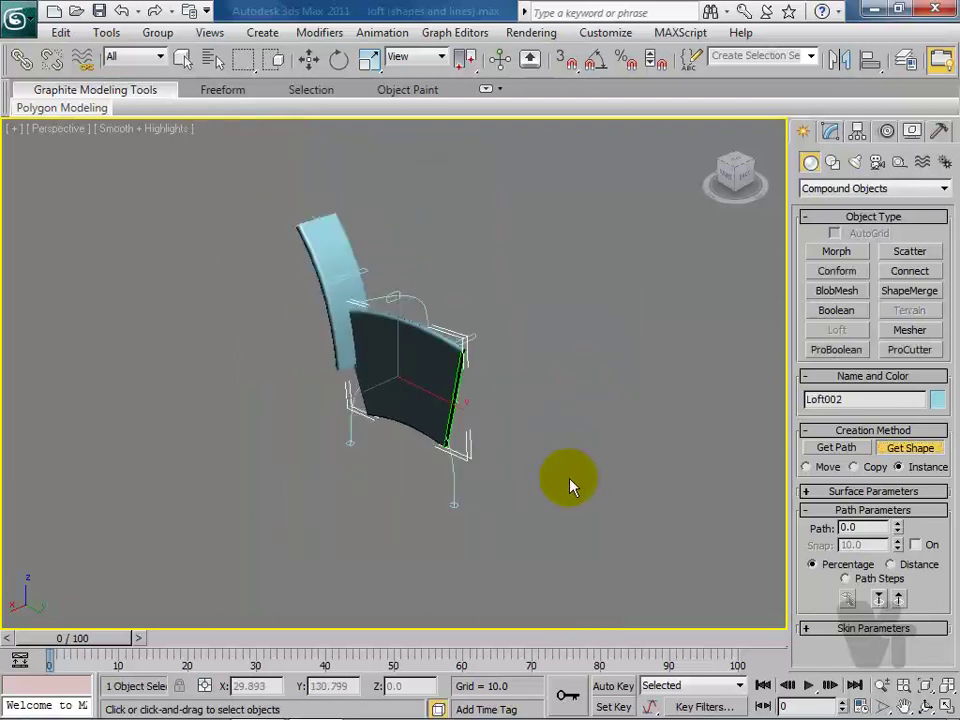
{"action": "left_click", "coordinate": [309, 59]}
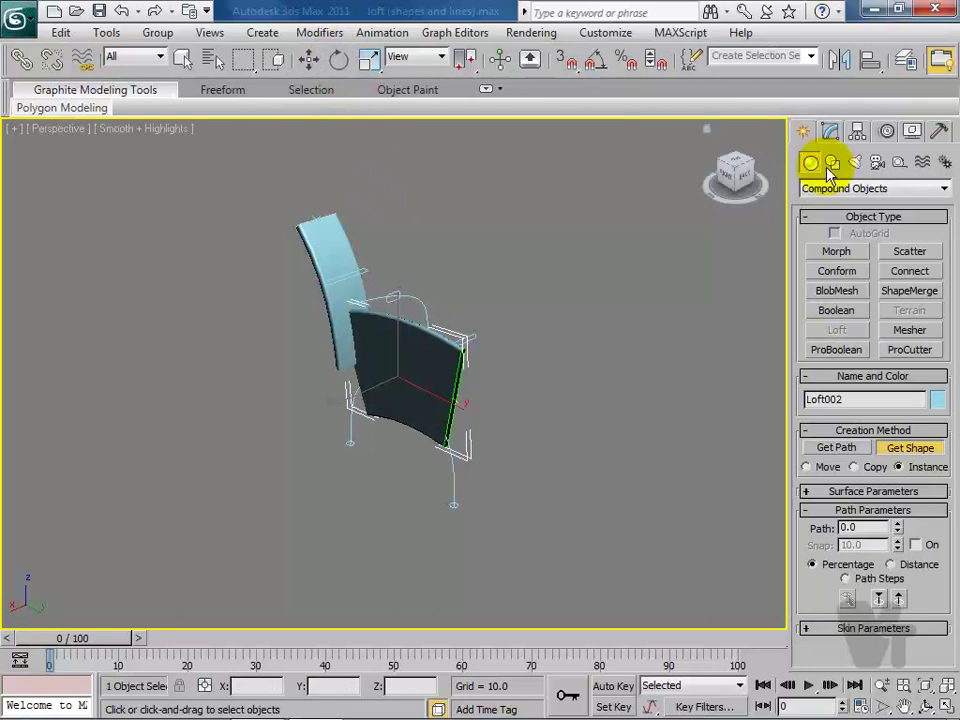
Step: Select Loft002's cross-section at Shape level and show Front view in wireframe
{"action": "left_click", "coordinate": [830, 131]}
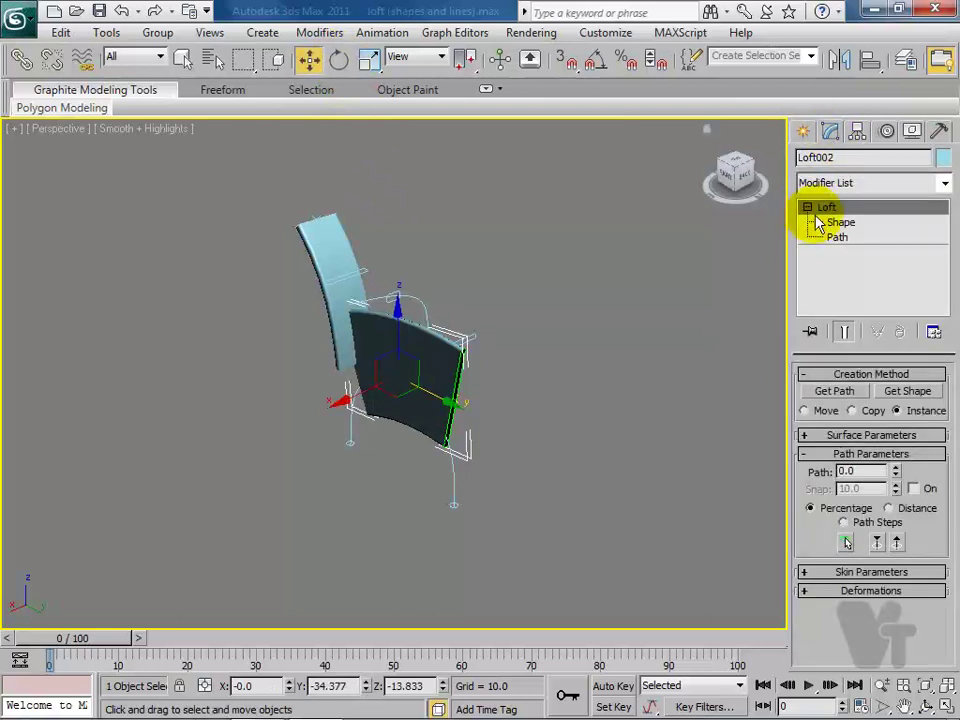
{"action": "left_click", "coordinate": [838, 223]}
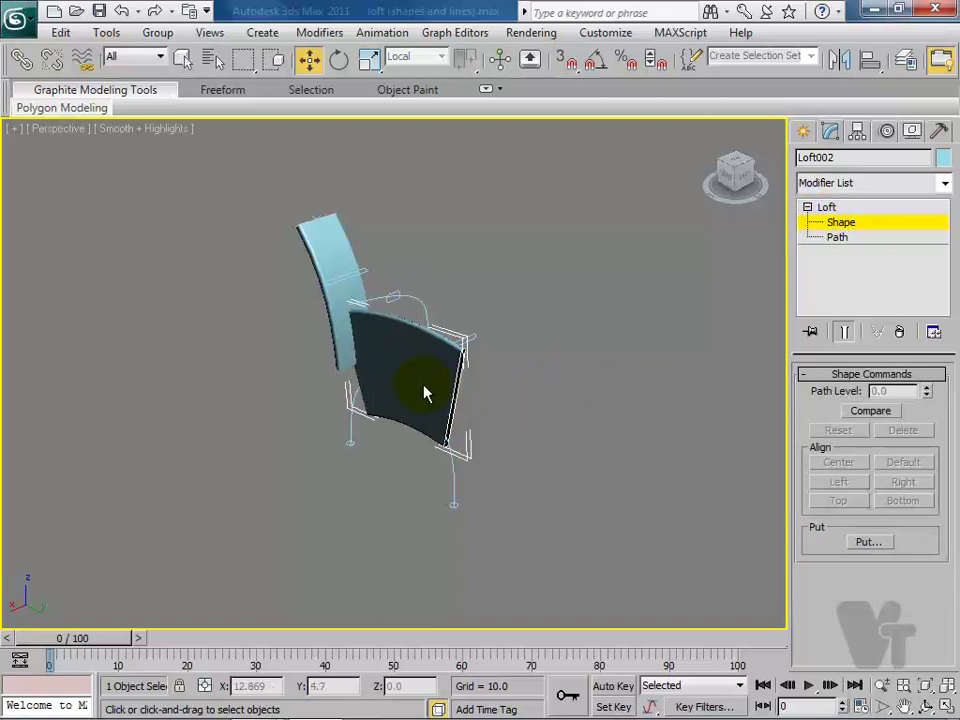
{"action": "left_click", "coordinate": [453, 395]}
{"action": "scroll", "coordinate": [531, 455], "scroll_direction": "up", "scroll_amount": 2}
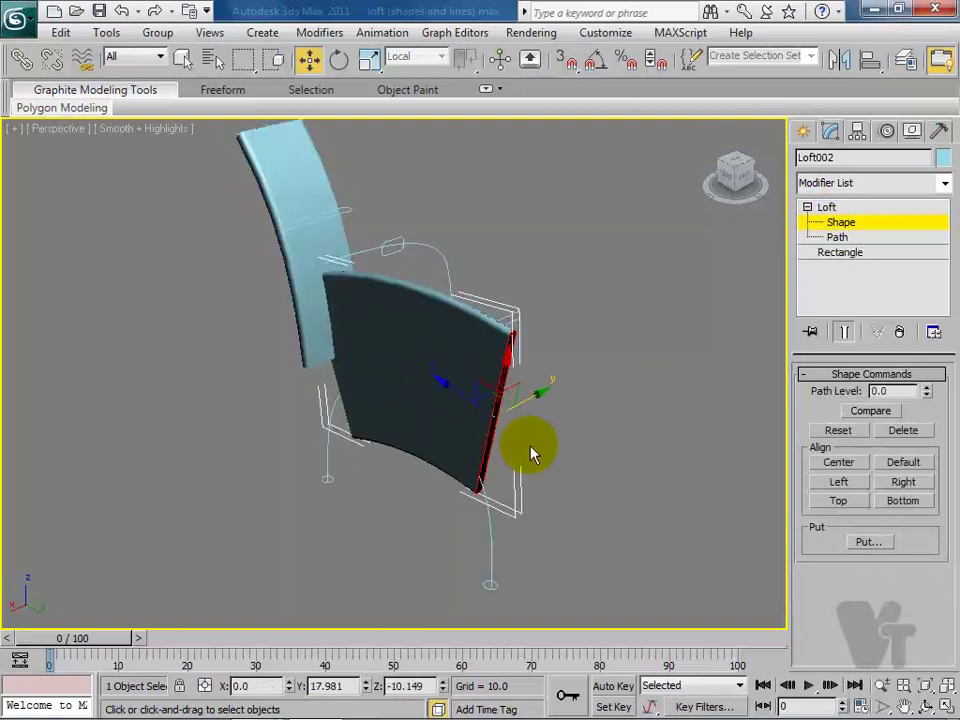
{"action": "middle_click_drag", "start_coordinate": [529, 446], "coordinate": [474, 476], "text": "alt"}
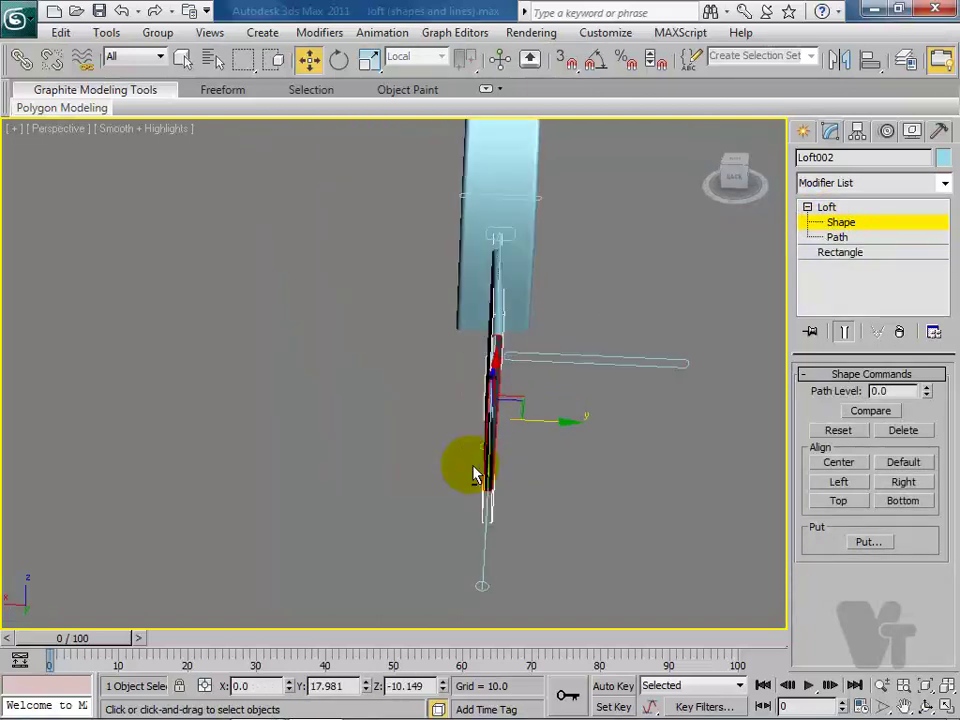
{"action": "key", "text": "f"}
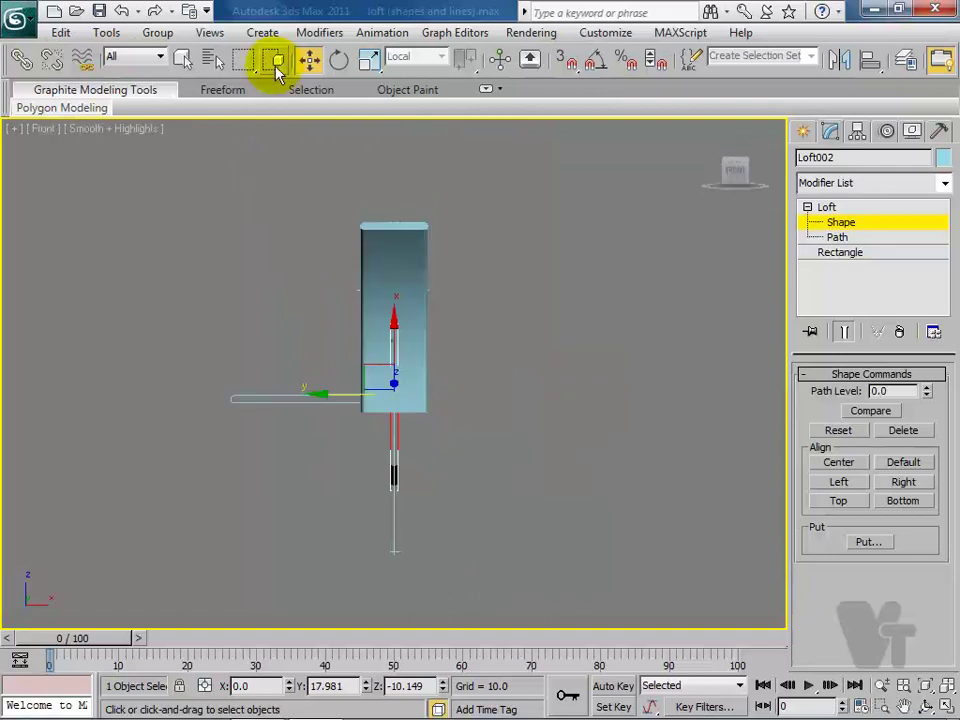
{"action": "key", "text": "F3"}
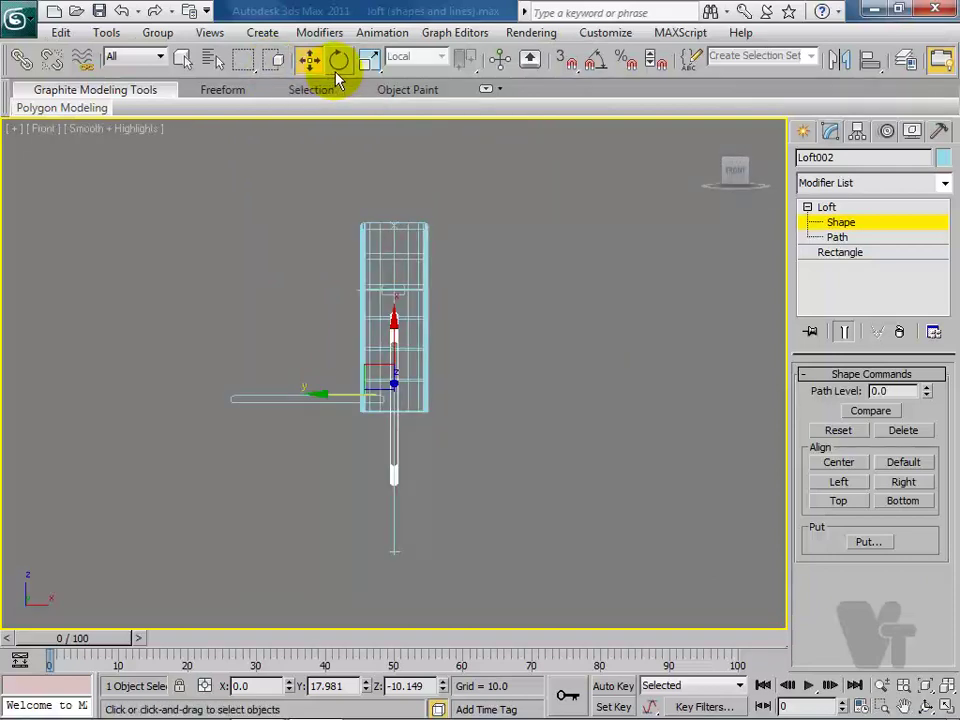
Step: Rotate the rectangle cross-section about 90° so it lies nearly horizontal
{"action": "left_click", "coordinate": [338, 60]}
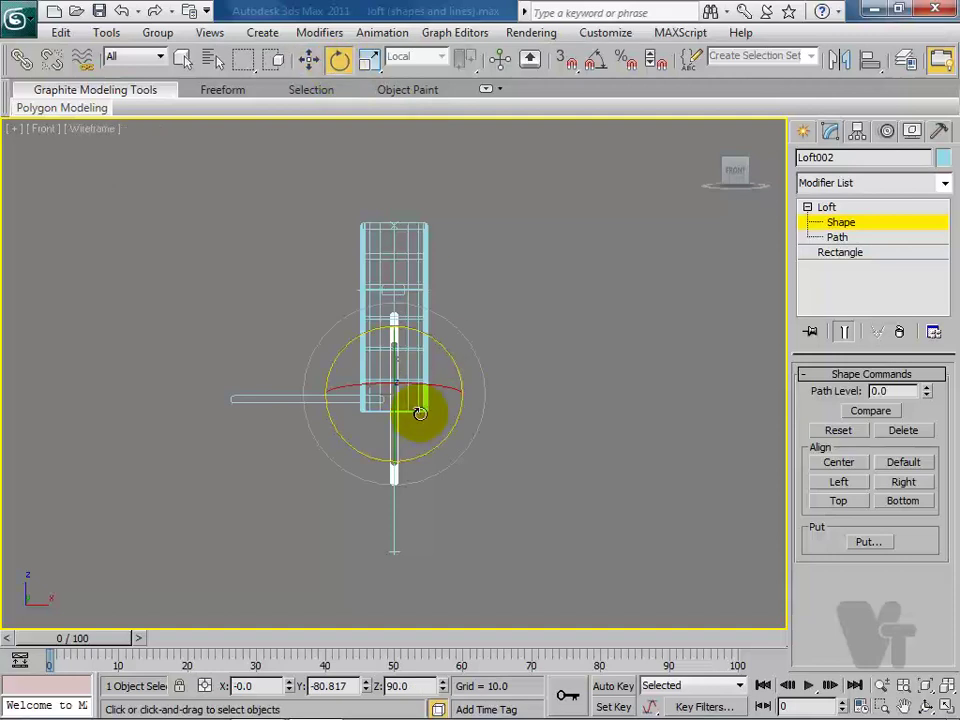
{"action": "scroll", "coordinate": [450, 380], "scroll_direction": "up", "scroll_amount": 4}
{"action": "middle_click_drag", "start_coordinate": [458, 375], "coordinate": [392, 396]}
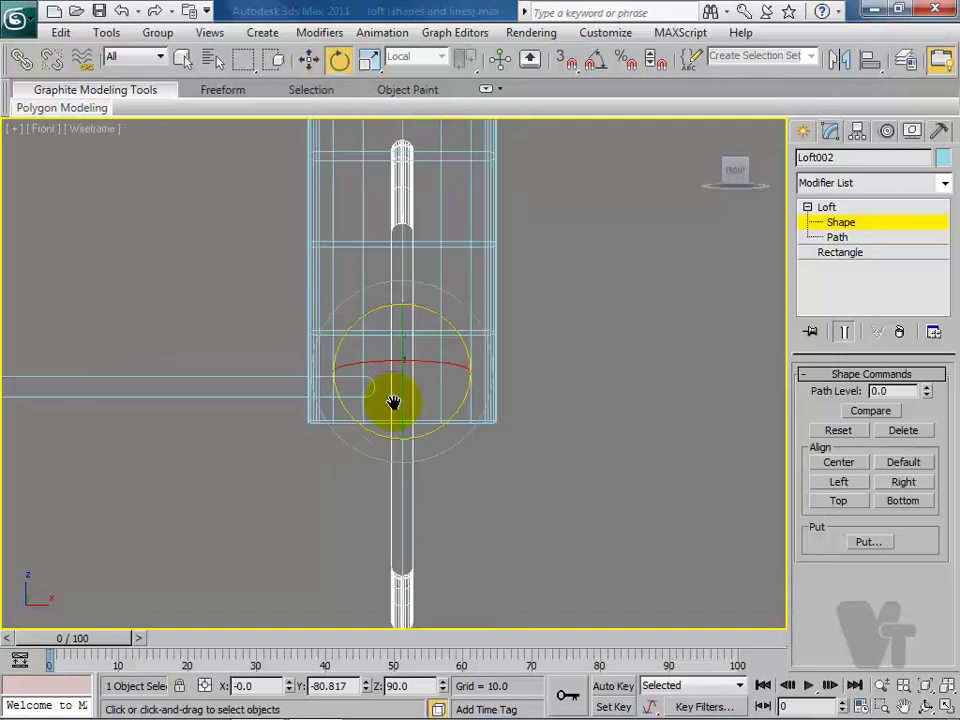
{"action": "mouse_move", "coordinate": [432, 293]}
{"action": "left_mouse_down"}
{"action": "mouse_move", "coordinate": [474, 317]}
{"action": "mouse_move", "coordinate": [510, 356]}
{"action": "mouse_move", "coordinate": [557, 478]}
{"action": "mouse_move", "coordinate": [563, 465]}
{"action": "mouse_move", "coordinate": [450, 467]}
{"action": "left_mouse_up"}
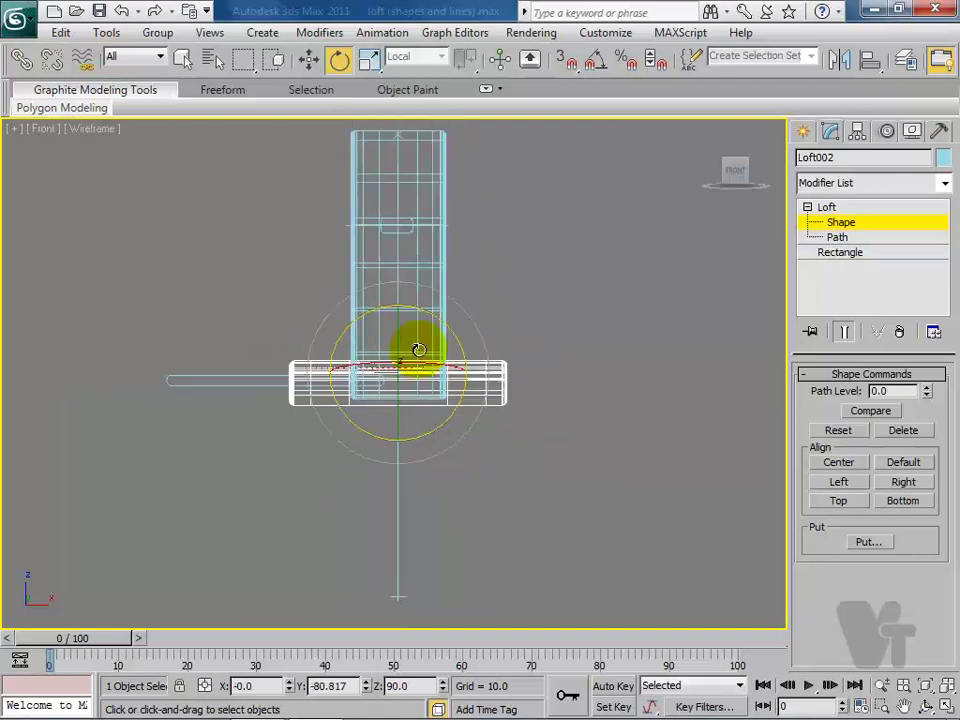
{"action": "left_click", "coordinate": [312, 63]}
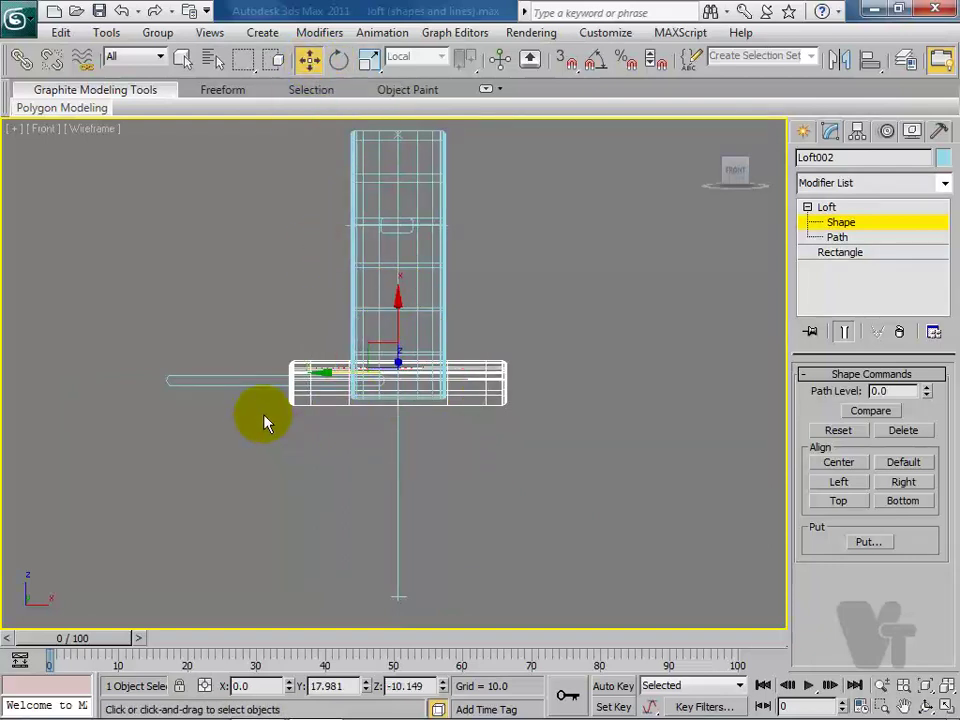
Step: Return to Perspective, leave the Shape level, and orbit the smooth-shaded seat and backrest
{"action": "key", "text": "p"}
{"action": "left_click", "coordinate": [838, 224]}
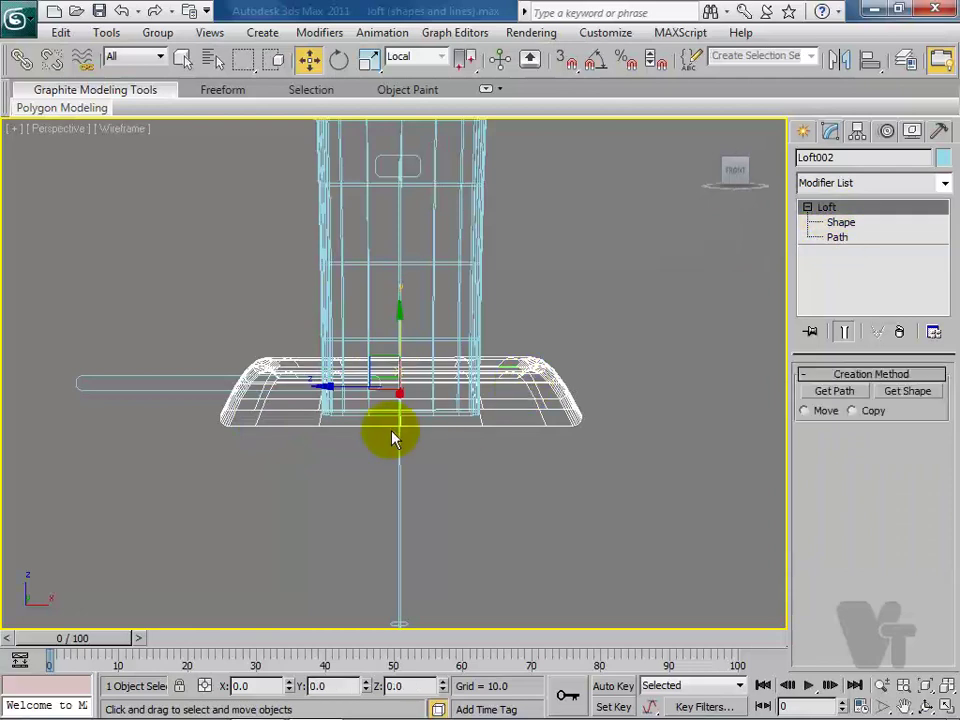
{"action": "middle_click_drag", "start_coordinate": [236, 407], "coordinate": [517, 444], "text": "alt"}
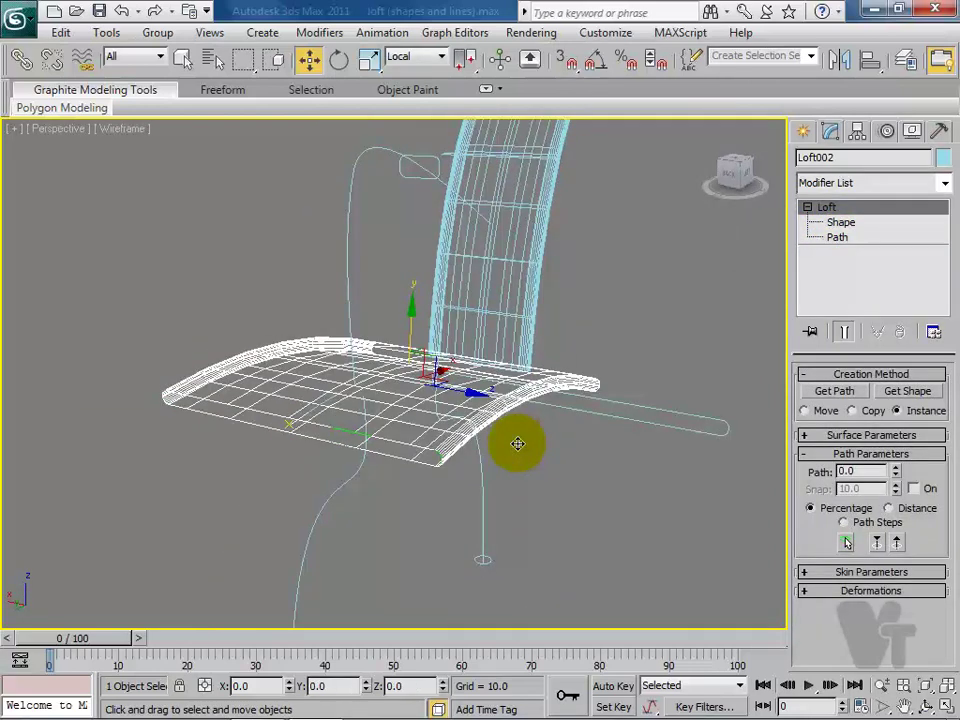
{"action": "key", "text": "F3"}
{"action": "mouse_move", "coordinate": [467, 388]}
{"action": "middle_mouse_down", "text": "alt"}
{"action": "mouse_move", "coordinate": [454, 422]}
{"action": "mouse_move", "coordinate": [405, 460]}
{"action": "mouse_move", "coordinate": [411, 491]}
{"action": "mouse_move", "coordinate": [497, 474]}
{"action": "mouse_move", "coordinate": [527, 426]}
{"action": "mouse_move", "coordinate": [495, 392]}
{"action": "mouse_move", "coordinate": [448, 386]}
{"action": "mouse_move", "coordinate": [322, 401]}
{"action": "mouse_move", "coordinate": [306, 435]}
{"action": "mouse_move", "coordinate": [341, 461]}
{"action": "mouse_move", "coordinate": [484, 486]}
{"action": "mouse_move", "coordinate": [532, 462]}
{"action": "mouse_move", "coordinate": [566, 426]}
{"action": "mouse_move", "coordinate": [557, 422]}
{"action": "middle_mouse_up", "text": "alt"}
{"action": "middle_click_drag", "start_coordinate": [285, 465], "coordinate": [347, 465], "text": "alt"}
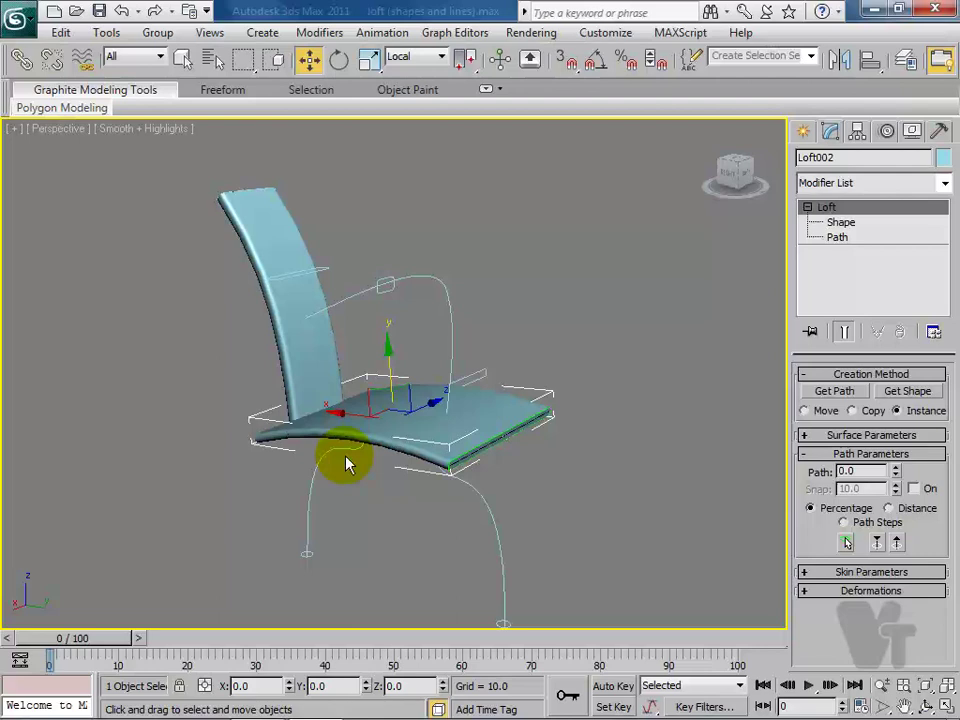
{"action": "mouse_move", "coordinate": [347, 463]}
{"action": "middle_mouse_down", "text": "alt"}
{"action": "mouse_move", "coordinate": [480, 316]}
{"action": "mouse_move", "coordinate": [432, 362]}
{"action": "middle_mouse_up", "text": "alt"}
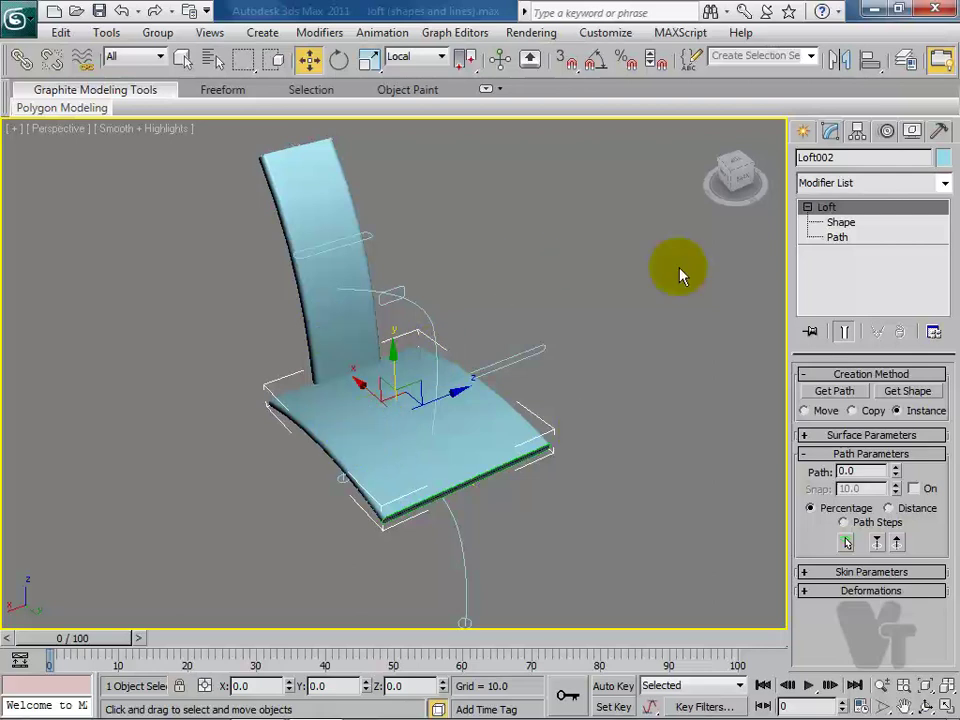
{"action": "mouse_move", "coordinate": [456, 484]}
{"action": "middle_mouse_down", "text": "alt"}
{"action": "mouse_move", "coordinate": [413, 470]}
{"action": "mouse_move", "coordinate": [407, 443]}
{"action": "middle_mouse_up", "text": "alt"}
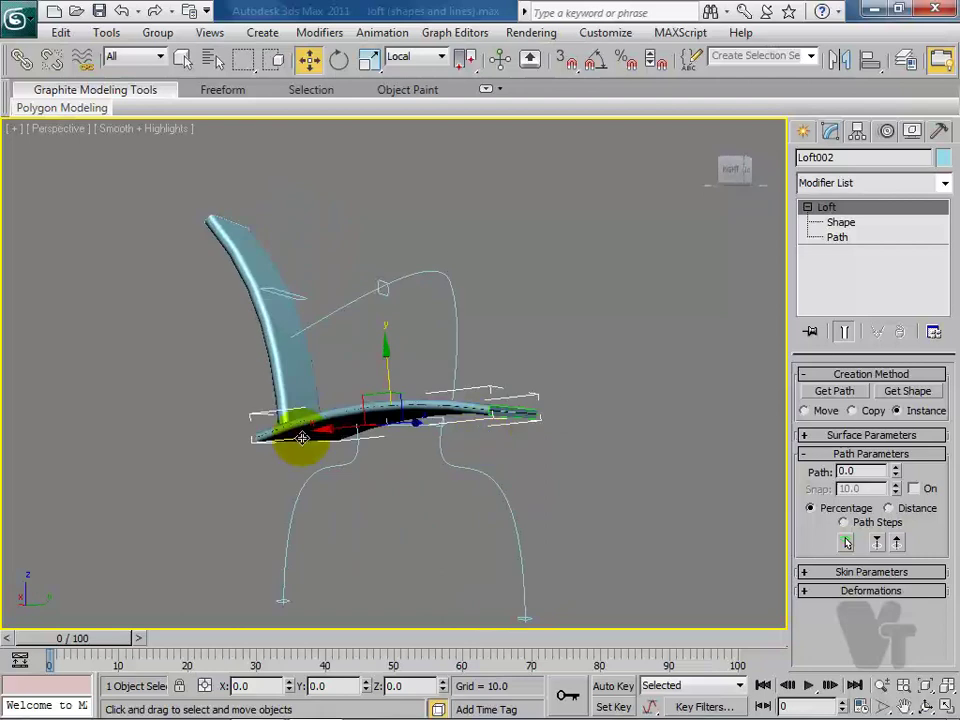
{"action": "mouse_move", "coordinate": [574, 439]}
{"action": "middle_mouse_down", "text": "alt"}
{"action": "mouse_move", "coordinate": [407, 465]}
{"action": "mouse_move", "coordinate": [403, 493]}
{"action": "mouse_move", "coordinate": [536, 513]}
{"action": "mouse_move", "coordinate": [572, 497]}
{"action": "middle_mouse_up", "text": "alt"}
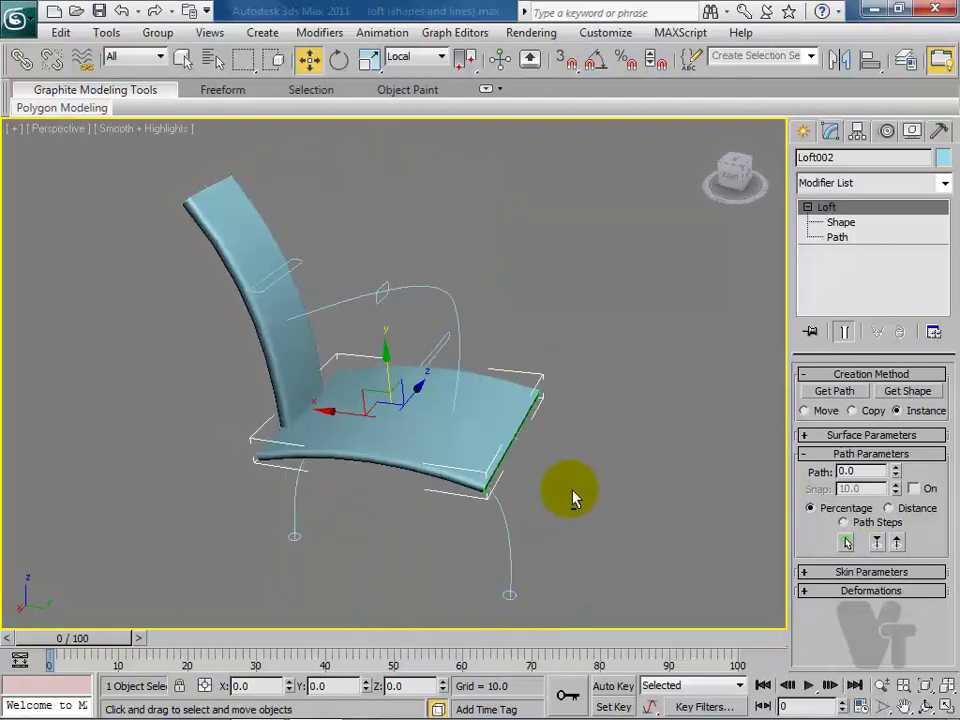
Step: Select the armrest and leg profile rectangles and Line005 path, then orbit to the side
{"action": "left_click", "coordinate": [295, 270]}
{"action": "left_click", "coordinate": [388, 287]}
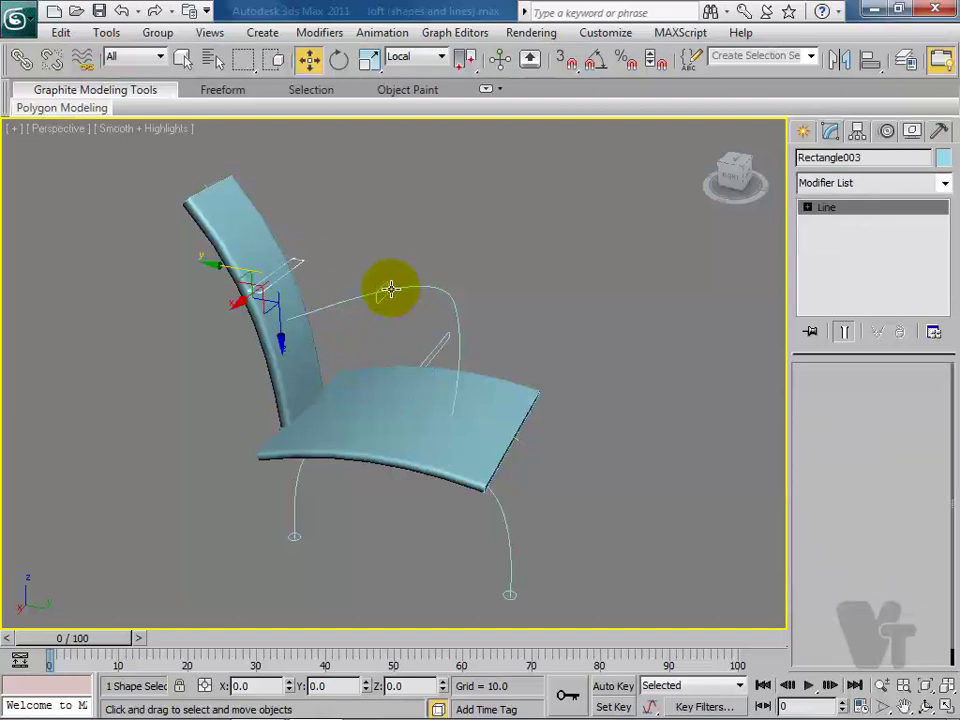
{"action": "left_click", "coordinate": [374, 299]}
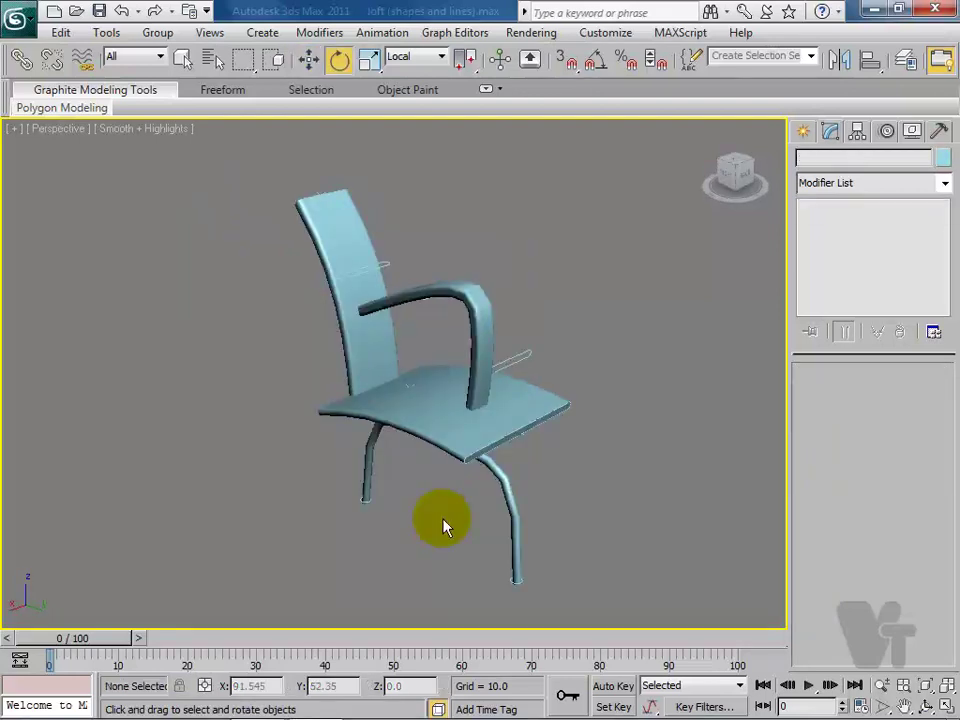
{"action": "mouse_move", "coordinate": [443, 527]}
{"action": "middle_mouse_down", "text": "alt"}
{"action": "mouse_move", "coordinate": [439, 476]}
{"action": "mouse_move", "coordinate": [503, 470]}
{"action": "mouse_move", "coordinate": [407, 497]}
{"action": "mouse_move", "coordinate": [296, 484]}
{"action": "mouse_move", "coordinate": [332, 467]}
{"action": "mouse_move", "coordinate": [392, 470]}
{"action": "mouse_move", "coordinate": [474, 495]}
{"action": "mouse_move", "coordinate": [497, 534]}
{"action": "mouse_move", "coordinate": [474, 546]}
{"action": "mouse_move", "coordinate": [393, 540]}
{"action": "mouse_move", "coordinate": [364, 531]}
{"action": "mouse_move", "coordinate": [351, 495]}
{"action": "mouse_move", "coordinate": [371, 459]}
{"action": "mouse_move", "coordinate": [445, 461]}
{"action": "mouse_move", "coordinate": [463, 486]}
{"action": "mouse_move", "coordinate": [450, 529]}
{"action": "mouse_move", "coordinate": [342, 506]}
{"action": "mouse_move", "coordinate": [315, 493]}
{"action": "mouse_move", "coordinate": [291, 454]}
{"action": "mouse_move", "coordinate": [455, 476]}
{"action": "mouse_move", "coordinate": [452, 489]}
{"action": "middle_mouse_up", "text": "alt"}
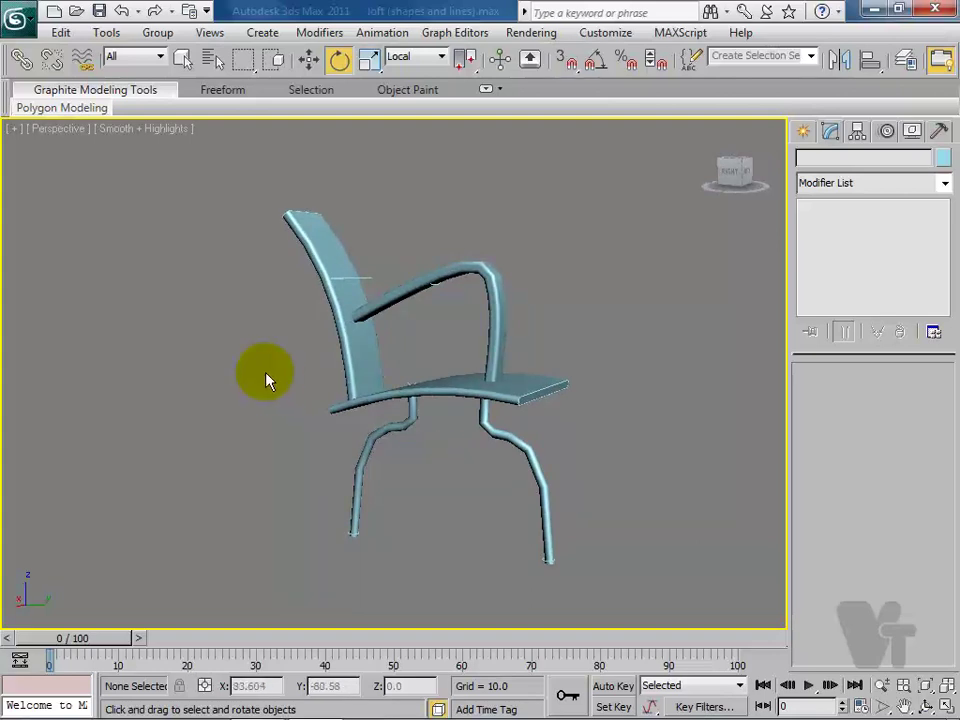
Step: Frame the chair legs, turn on edged faces, and select the right leg Loft004
{"action": "mouse_move", "coordinate": [270, 393]}
{"action": "middle_mouse_down", "text": "alt"}
{"action": "mouse_move", "coordinate": [289, 429]}
{"action": "mouse_move", "coordinate": [311, 435]}
{"action": "mouse_move", "coordinate": [264, 411]}
{"action": "mouse_move", "coordinate": [240, 380]}
{"action": "middle_mouse_up", "text": "alt"}
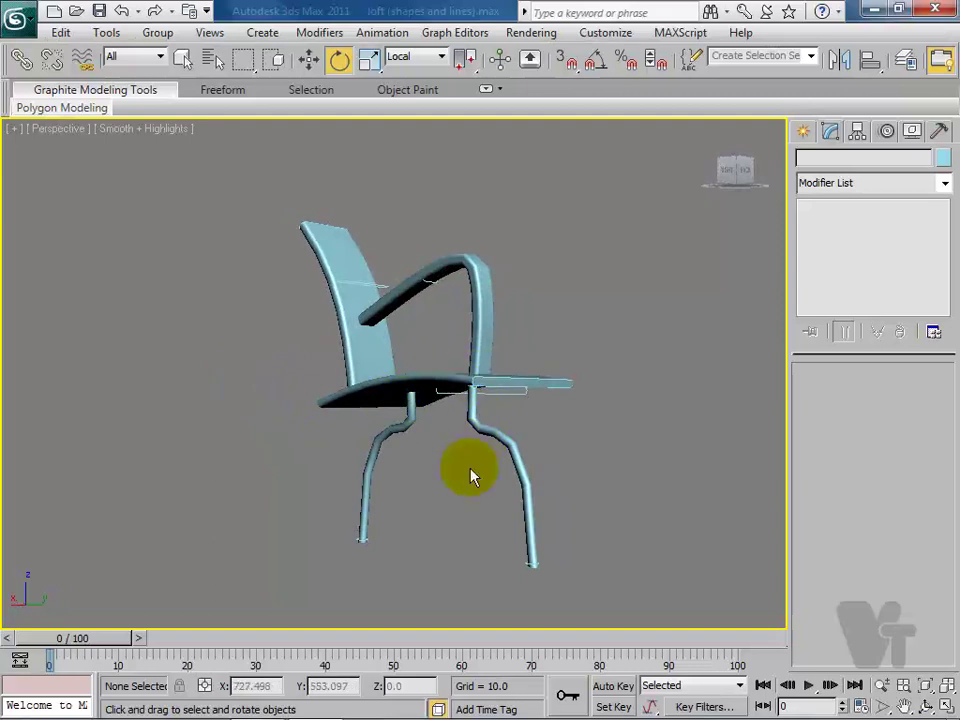
{"action": "scroll", "coordinate": [558, 535], "scroll_direction": "up", "scroll_amount": 3}
{"action": "middle_click_drag", "start_coordinate": [549, 525], "coordinate": [377, 334]}
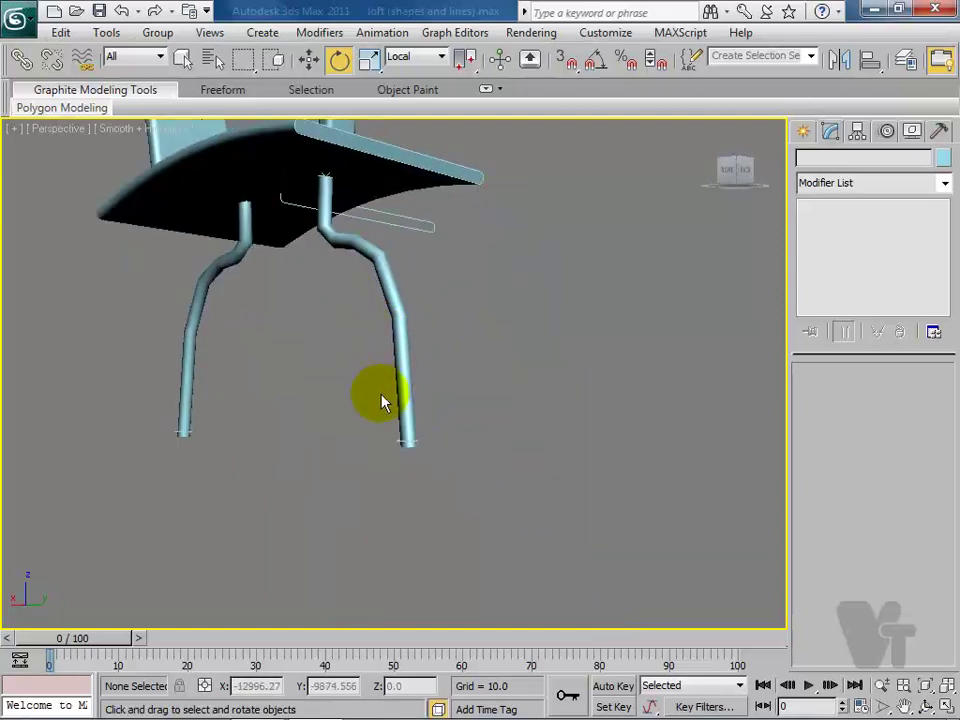
{"action": "middle_click_drag", "start_coordinate": [350, 378], "coordinate": [372, 410]}
{"action": "key", "text": "F4"}
{"action": "left_click", "coordinate": [435, 424]}
Step: Zoom in on the right leg, switch to Move, and scroll the Modify panel to Skin Parameters
{"action": "mouse_move", "coordinate": [394, 454]}
{"action": "middle_mouse_down", "text": "alt"}
{"action": "mouse_move", "coordinate": [418, 458]}
{"action": "mouse_move", "coordinate": [347, 296]}
{"action": "mouse_move", "coordinate": [364, 311]}
{"action": "middle_mouse_up", "text": "alt"}
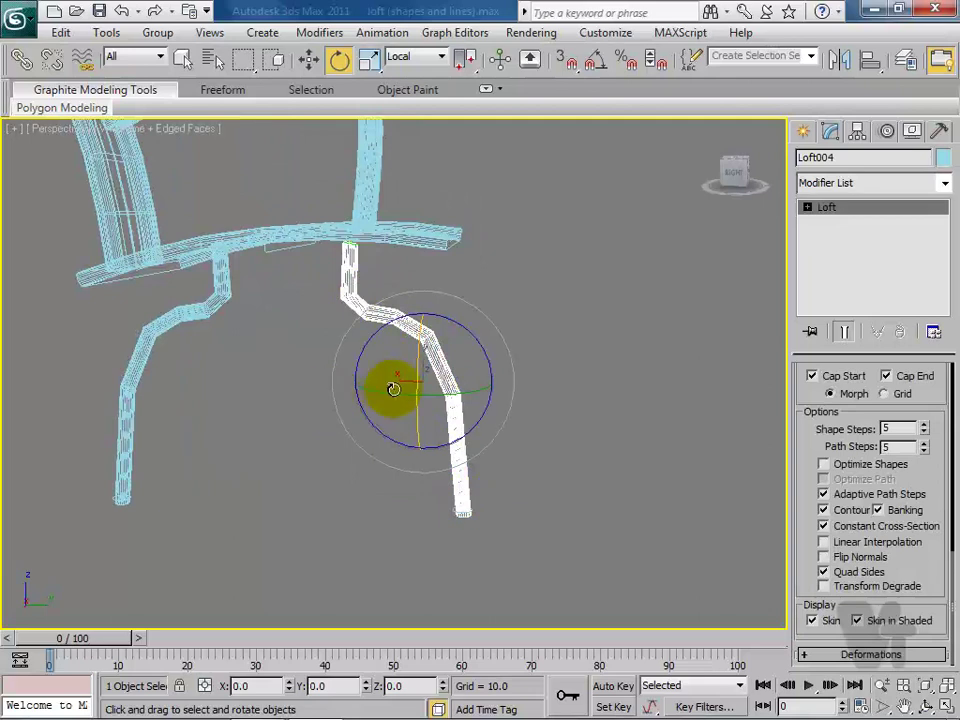
{"action": "scroll", "coordinate": [384, 417], "scroll_direction": "up", "scroll_amount": 2}
{"action": "scroll", "coordinate": [379, 410], "scroll_direction": "up", "scroll_amount": 2}
{"action": "scroll", "coordinate": [378, 401], "scroll_direction": "up", "scroll_amount": 2}
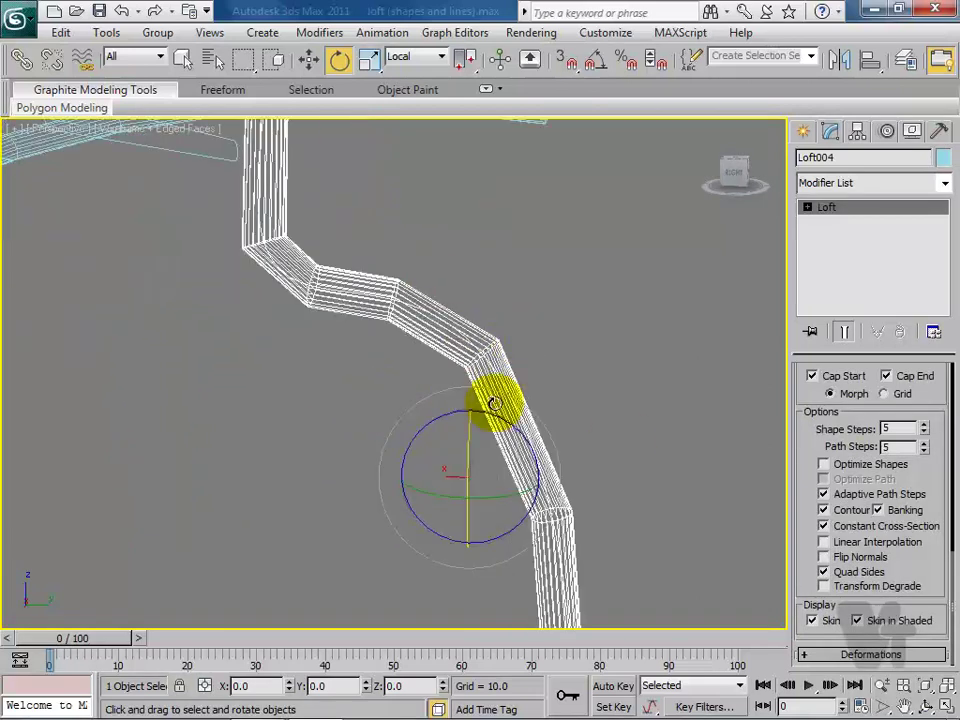
{"action": "scroll", "coordinate": [493, 403], "scroll_direction": "down", "scroll_amount": 2}
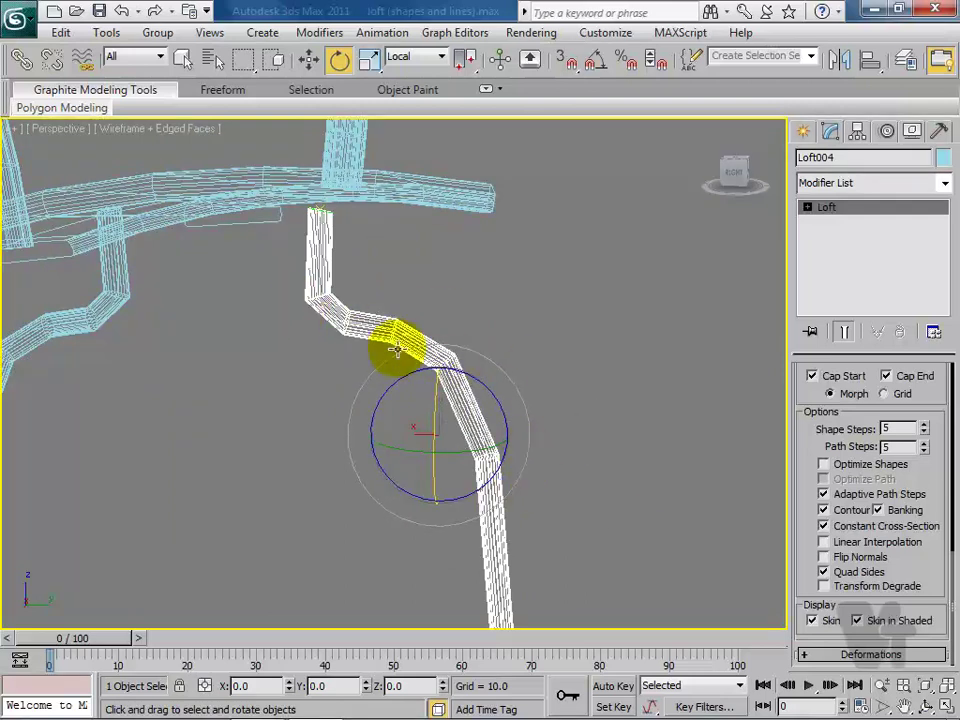
{"action": "left_click", "coordinate": [309, 59]}
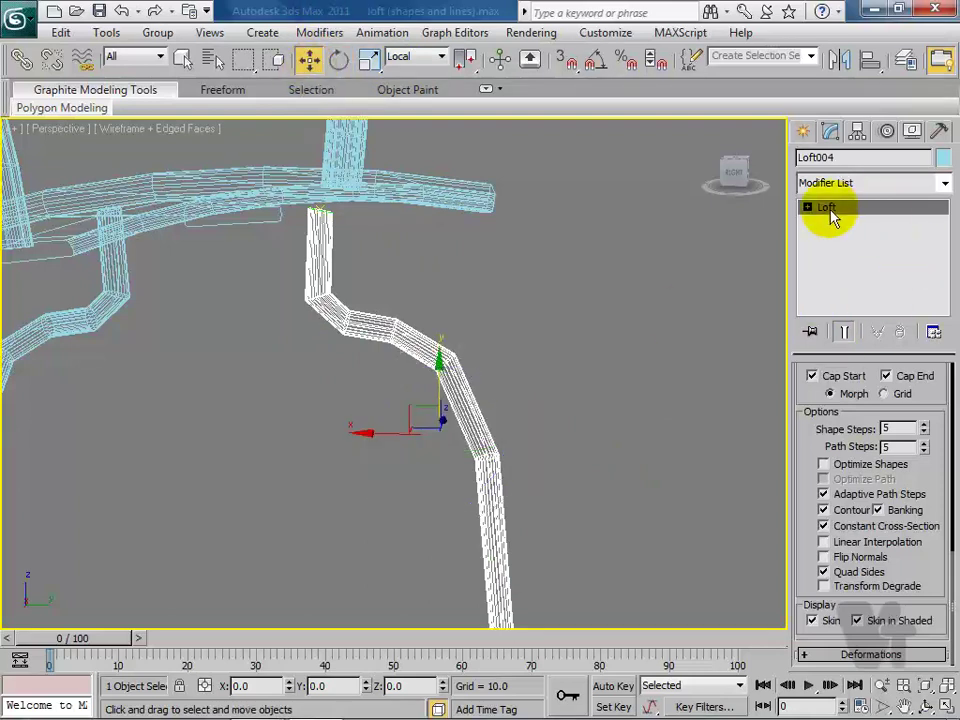
{"action": "left_click_drag", "start_coordinate": [804, 473], "coordinate": [862, 480]}
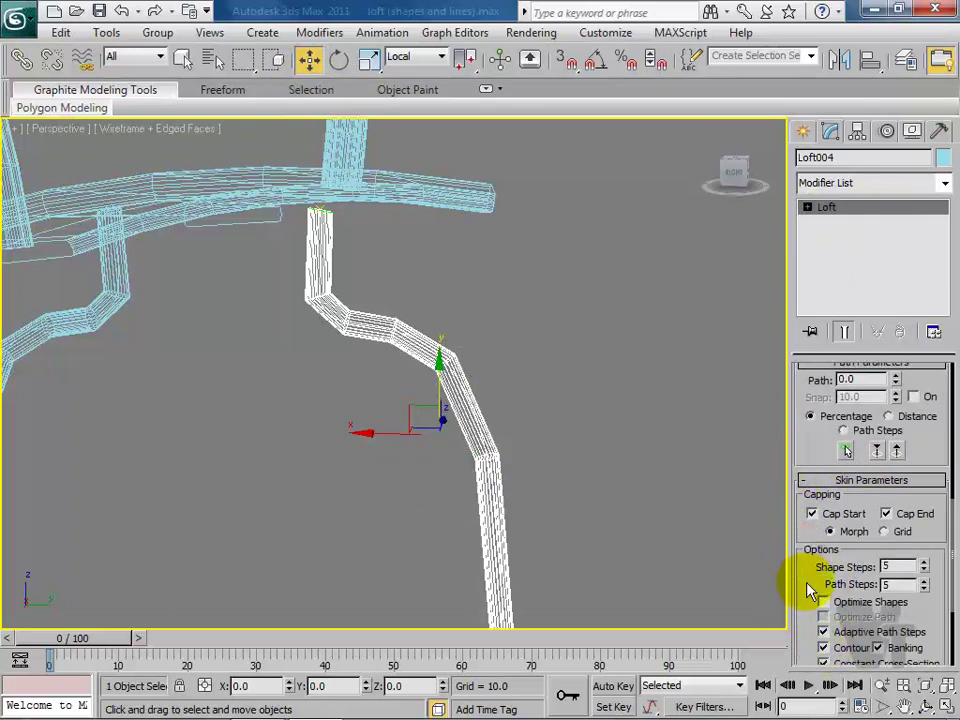
{"action": "left_click_drag", "start_coordinate": [806, 579], "coordinate": [797, 424]}
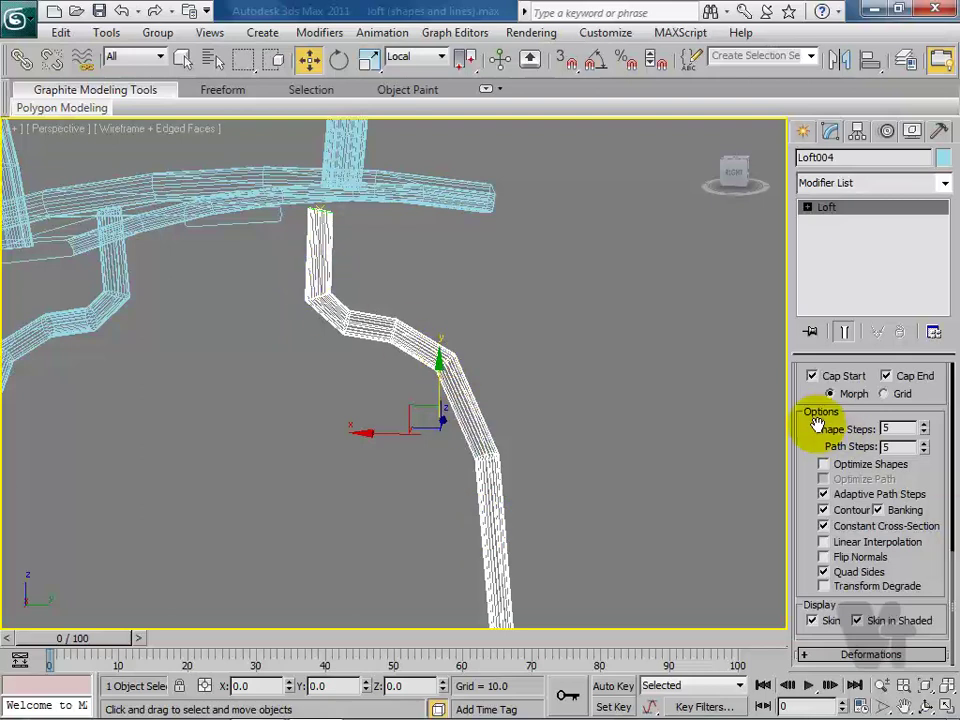
Step: Step Loft004's Path Steps spinner up to 18 and recentre the view on the legs
{"action": "left_click", "coordinate": [924, 444]}
{"action": "left_click", "coordinate": [924, 444]}
{"action": "left_click", "coordinate": [924, 444]}
{"action": "left_click", "coordinate": [924, 444]}
{"action": "left_click", "coordinate": [924, 444]}
{"action": "left_click", "coordinate": [924, 444]}
{"action": "left_click", "coordinate": [924, 444]}
{"action": "left_click", "coordinate": [924, 444]}
{"action": "left_click", "coordinate": [924, 444]}
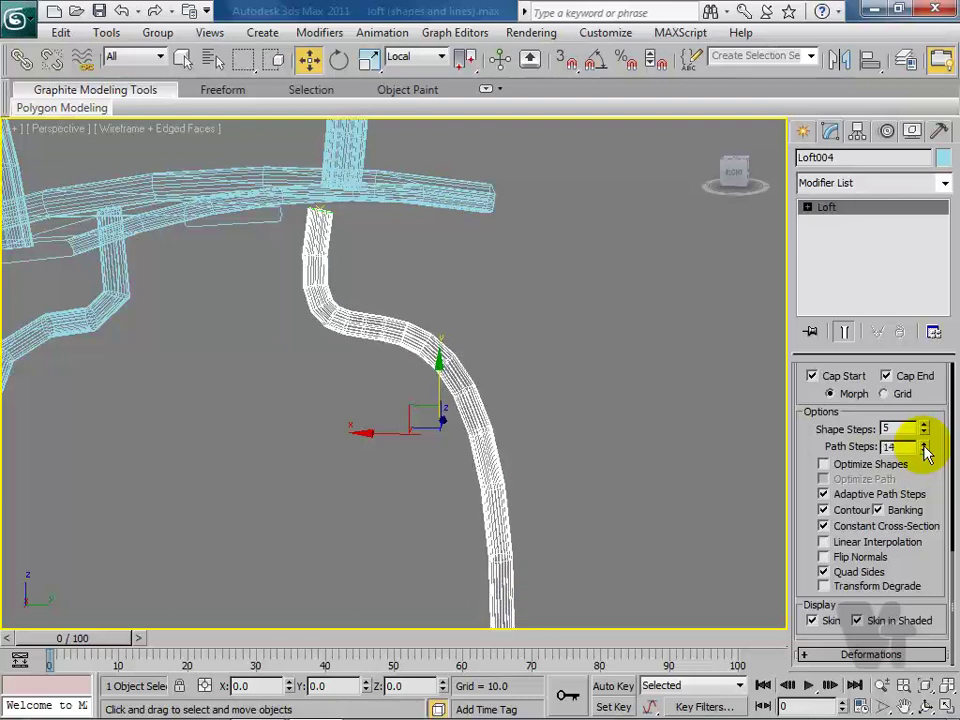
{"action": "left_click", "coordinate": [924, 446]}
{"action": "left_click", "coordinate": [924, 446]}
{"action": "left_click", "coordinate": [924, 446]}
{"action": "left_click", "coordinate": [924, 446]}
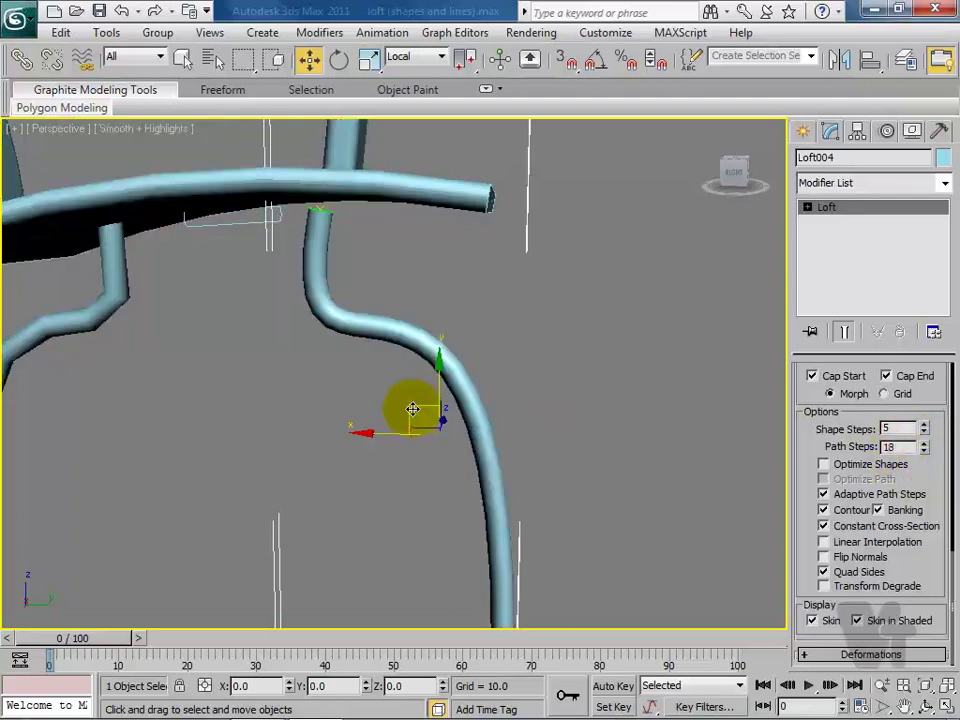
{"action": "scroll", "coordinate": [407, 407], "scroll_direction": "down", "scroll_amount": 4}
{"action": "mouse_move", "coordinate": [407, 407]}
{"action": "middle_mouse_down"}
{"action": "mouse_move", "coordinate": [450, 404]}
{"action": "mouse_move", "coordinate": [514, 476]}
{"action": "mouse_move", "coordinate": [376, 484]}
{"action": "mouse_move", "coordinate": [531, 467]}
{"action": "mouse_move", "coordinate": [480, 411]}
{"action": "mouse_move", "coordinate": [316, 340]}
{"action": "middle_mouse_up"}
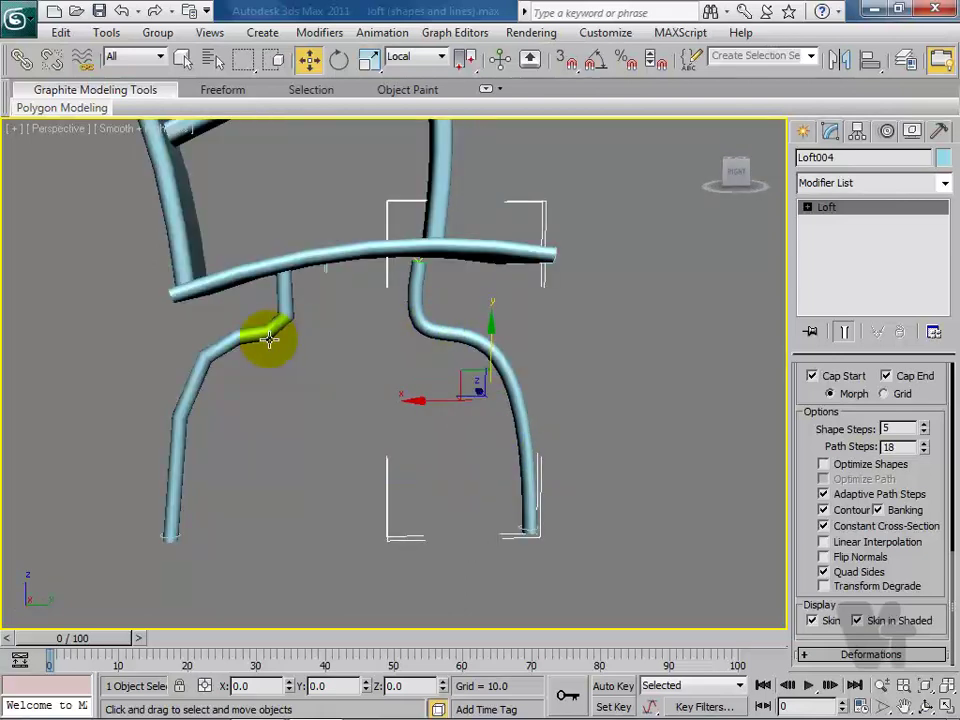
Step: Select the left leg loft Loft005 and set its Path Steps to 18
{"action": "left_click", "coordinate": [269, 337]}
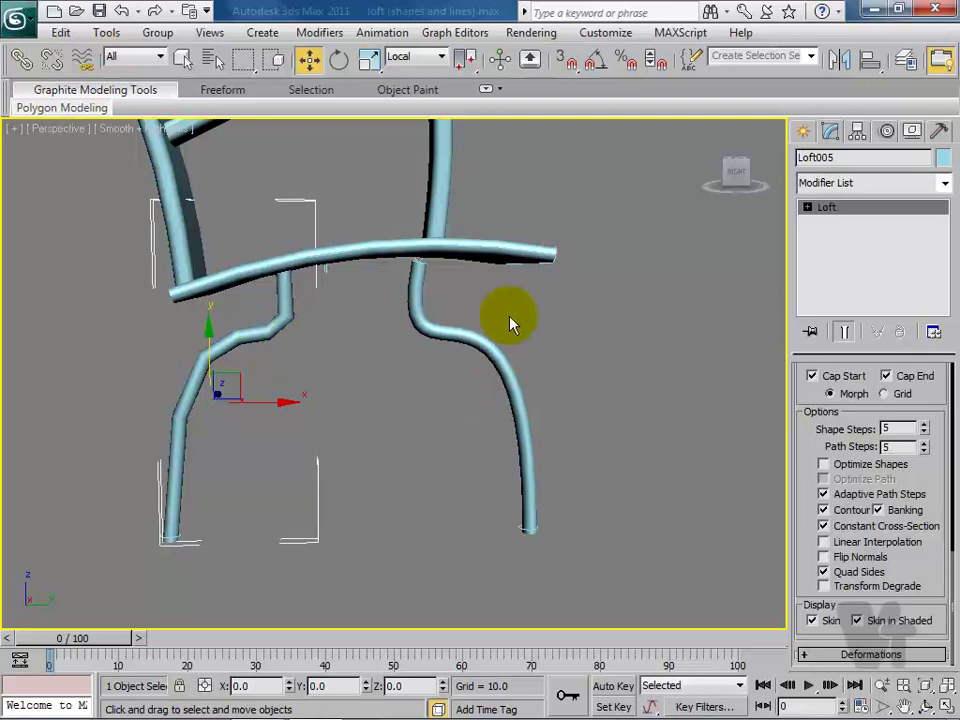
{"action": "left_click", "coordinate": [492, 348]}
{"action": "mouse_move", "coordinate": [492, 348]}
{"action": "middle_mouse_down", "text": "alt"}
{"action": "mouse_move", "coordinate": [534, 401]}
{"action": "mouse_move", "coordinate": [534, 441]}
{"action": "middle_mouse_up", "text": "alt"}
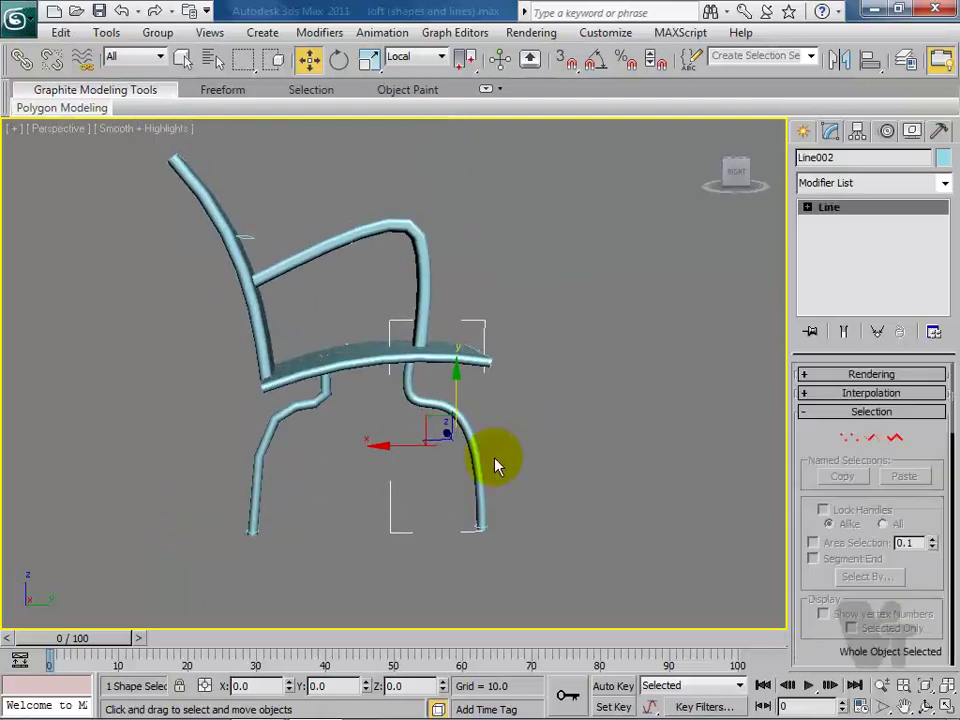
{"action": "left_click", "coordinate": [302, 404]}
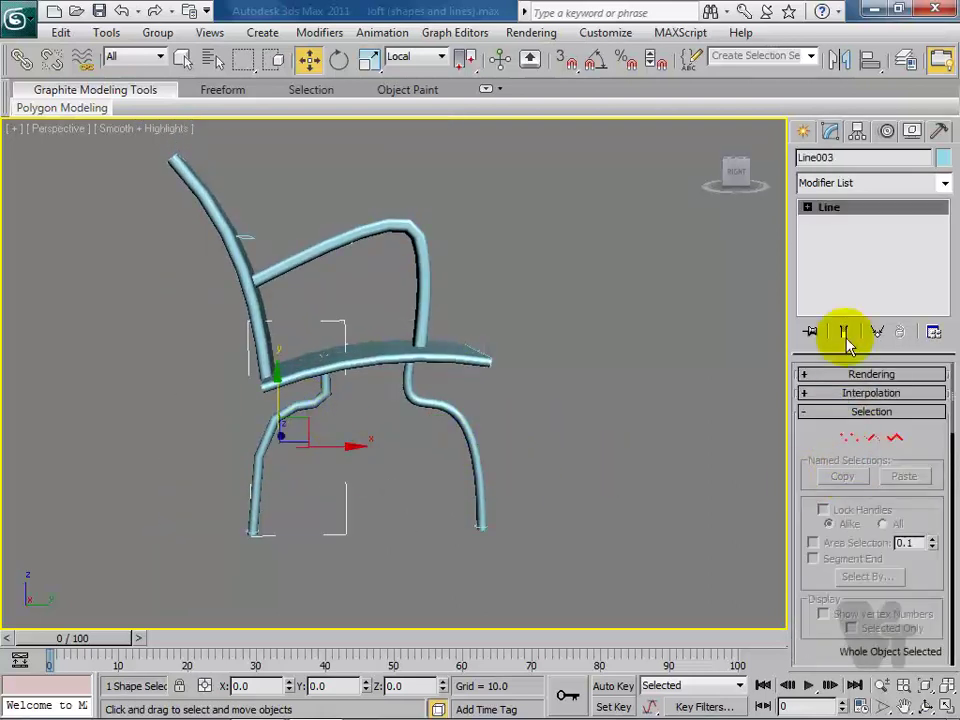
{"action": "left_click", "coordinate": [253, 521]}
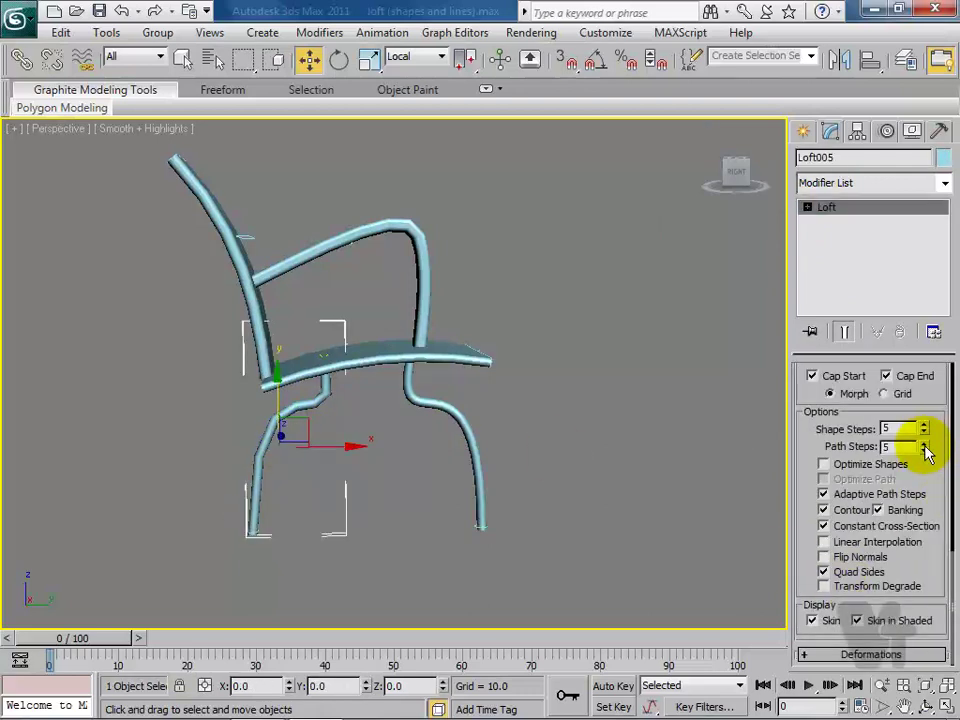
{"action": "key", "text": "F4"}
{"action": "key", "text": "z"}
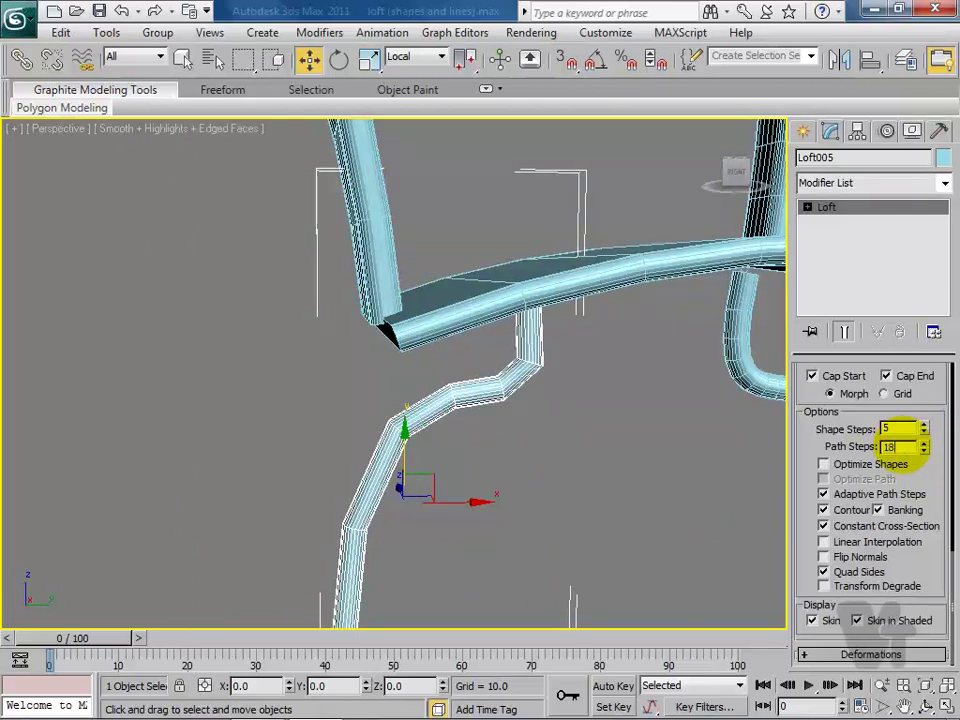
{"action": "key", "text": "Return"}
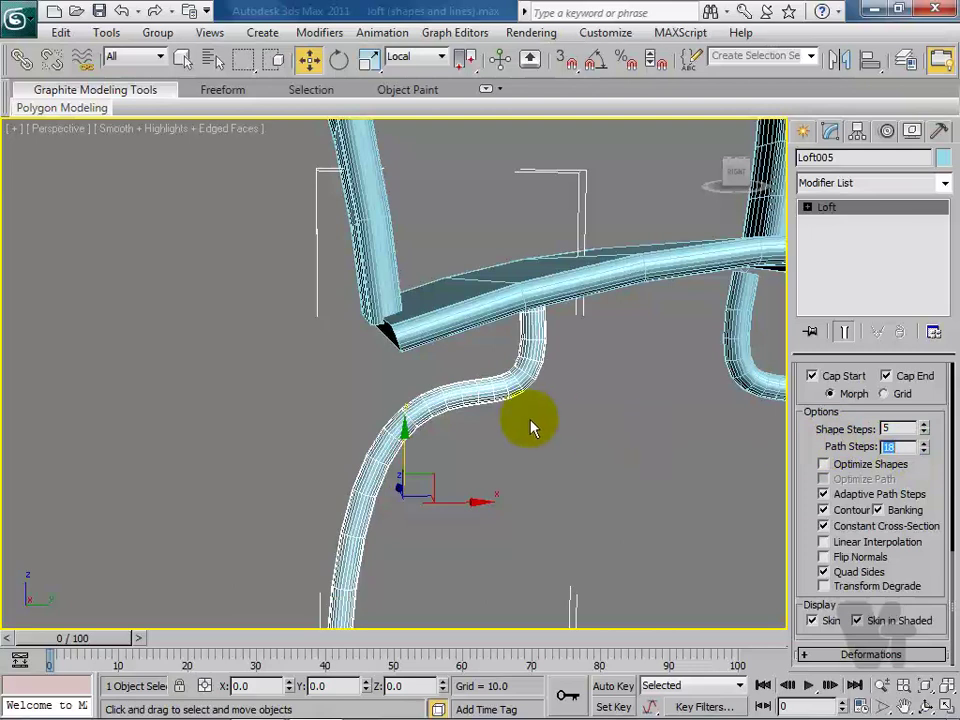
Step: Hide edged faces, check both leg lofts, and zoom extents to frame the whole chair
{"action": "left_click", "coordinate": [531, 432]}
{"action": "key", "text": "F4"}
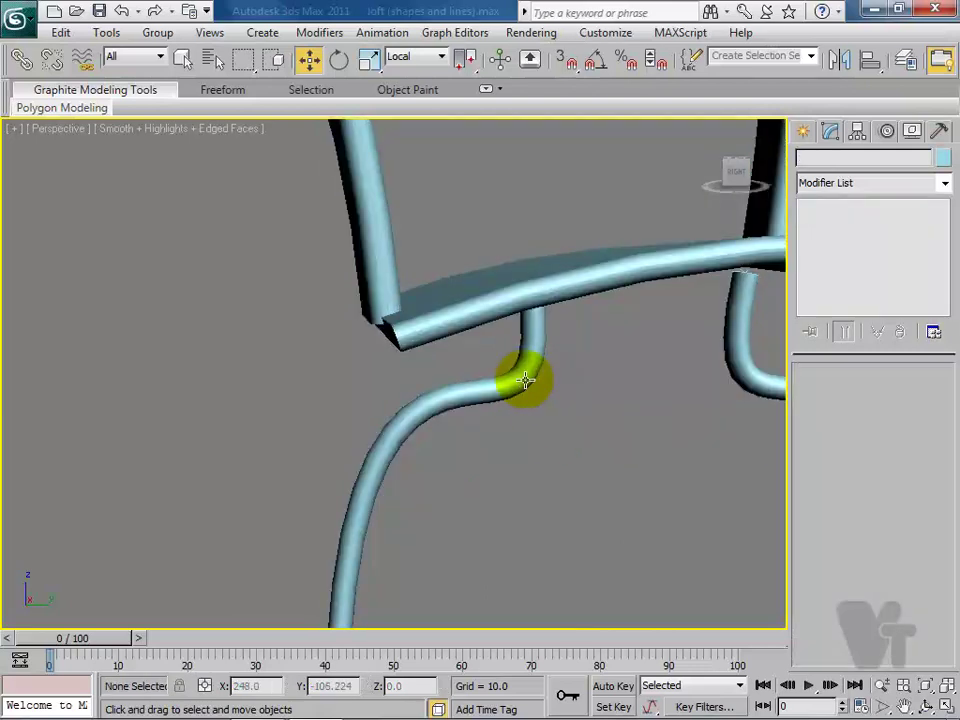
{"action": "left_click", "coordinate": [525, 380]}
{"action": "left_click", "coordinate": [672, 385]}
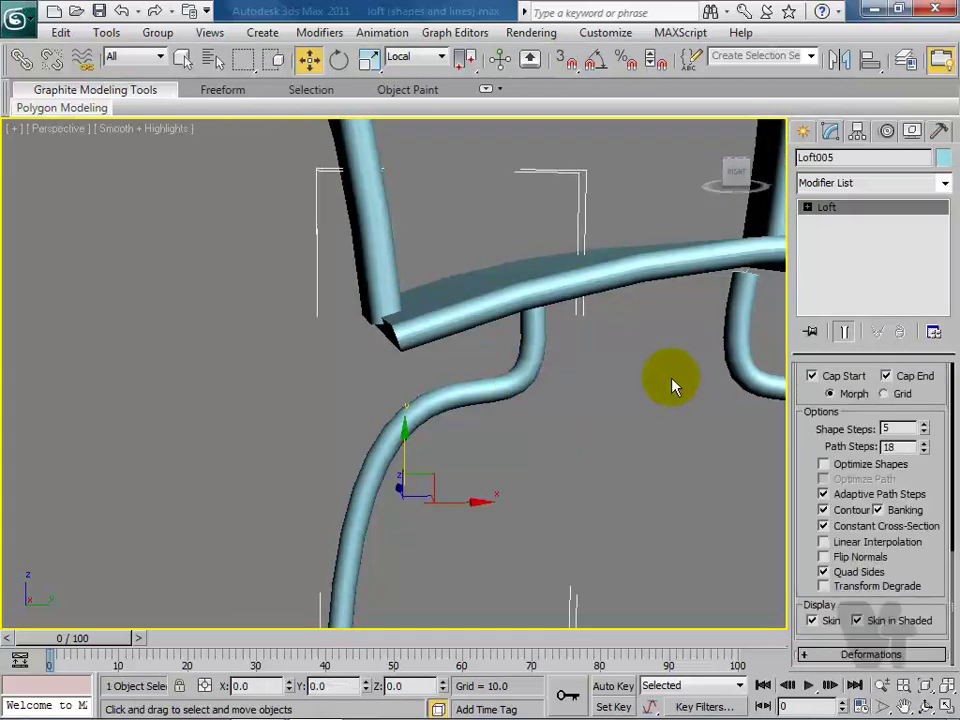
{"action": "left_click", "coordinate": [735, 376]}
{"action": "key", "text": "z"}
{"action": "scroll", "coordinate": [683, 428], "scroll_direction": "up", "scroll_amount": 5}
{"action": "mouse_move", "coordinate": [613, 289]}
{"action": "middle_mouse_down", "text": "alt"}
{"action": "mouse_move", "coordinate": [561, 369]}
{"action": "mouse_move", "coordinate": [478, 395]}
{"action": "mouse_move", "coordinate": [489, 339]}
{"action": "middle_mouse_up", "text": "alt"}
Step: Select the armrest loft at its Loft level and expand its Skin Parameters
{"action": "left_click", "coordinate": [549, 249]}
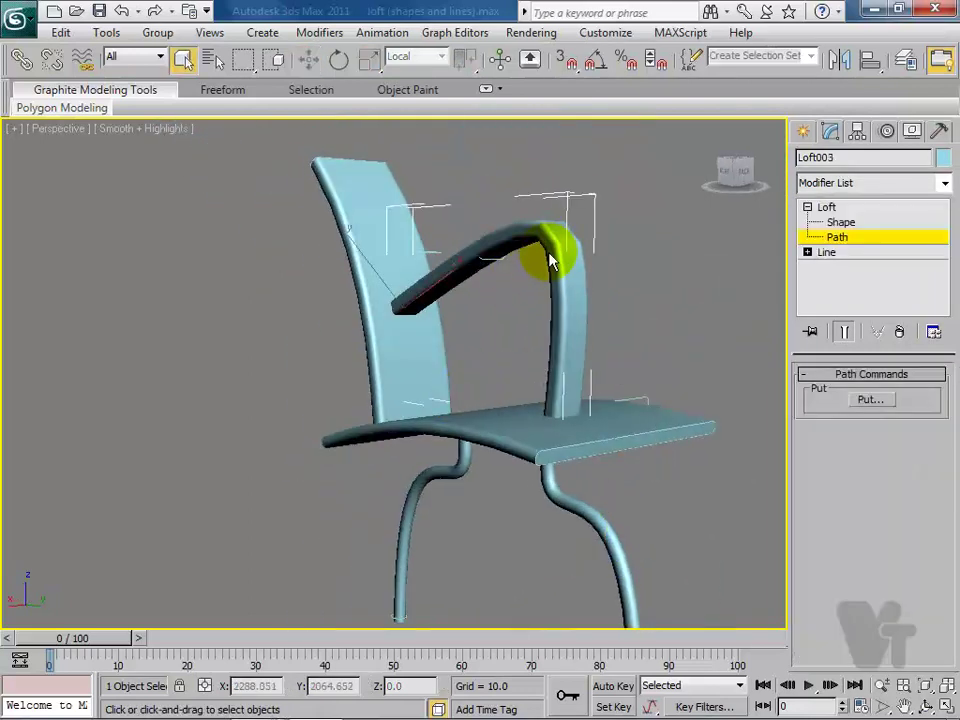
{"action": "left_click", "coordinate": [834, 242]}
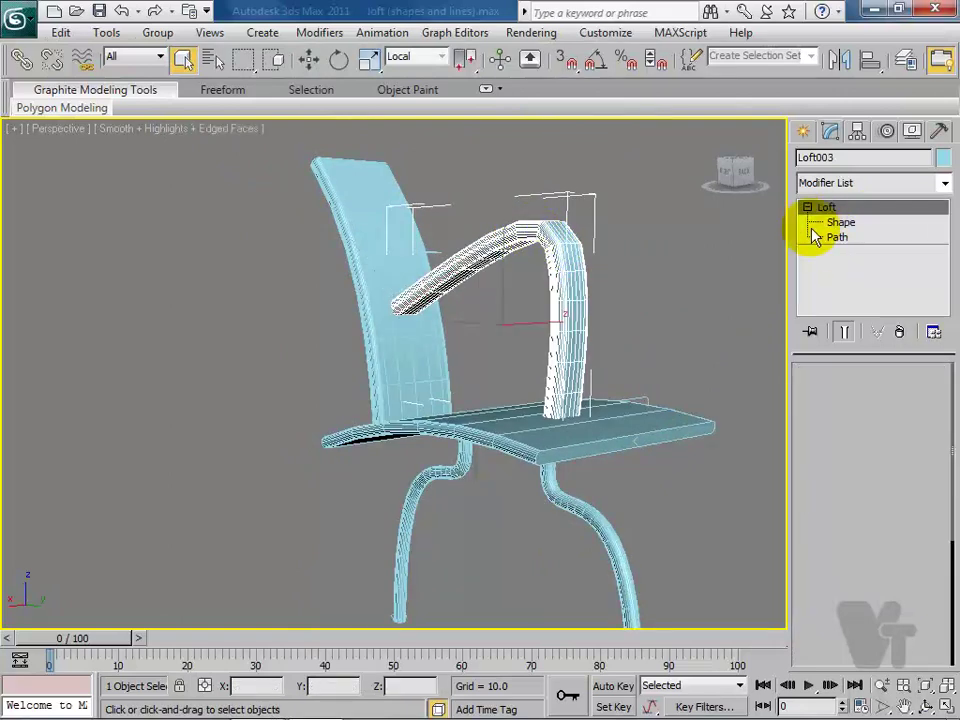
{"action": "left_click", "coordinate": [827, 211]}
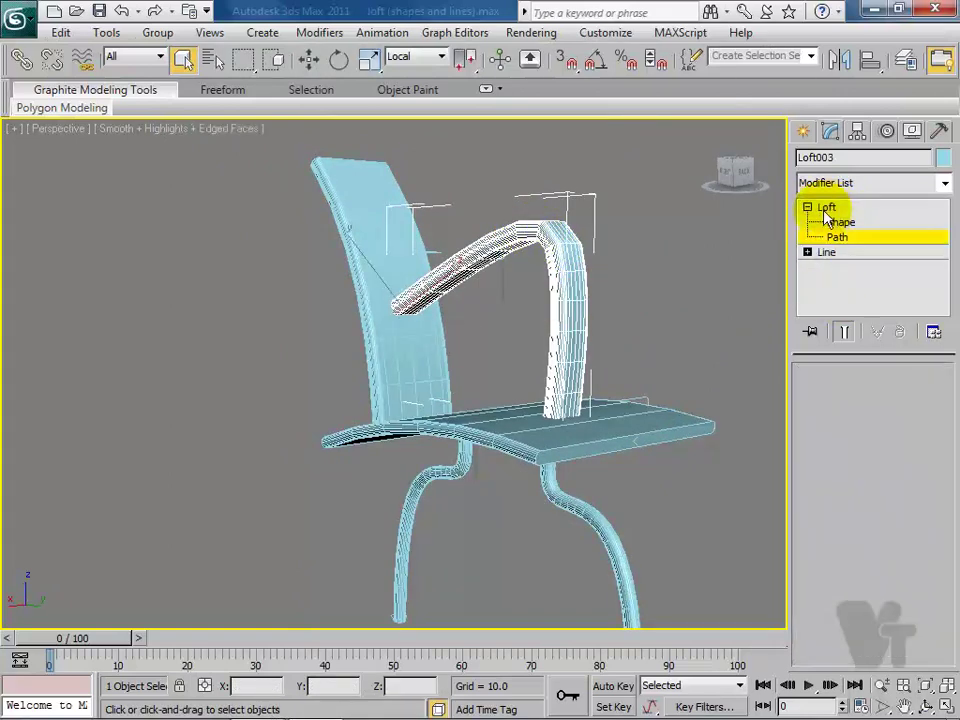
{"action": "left_click", "coordinate": [807, 208]}
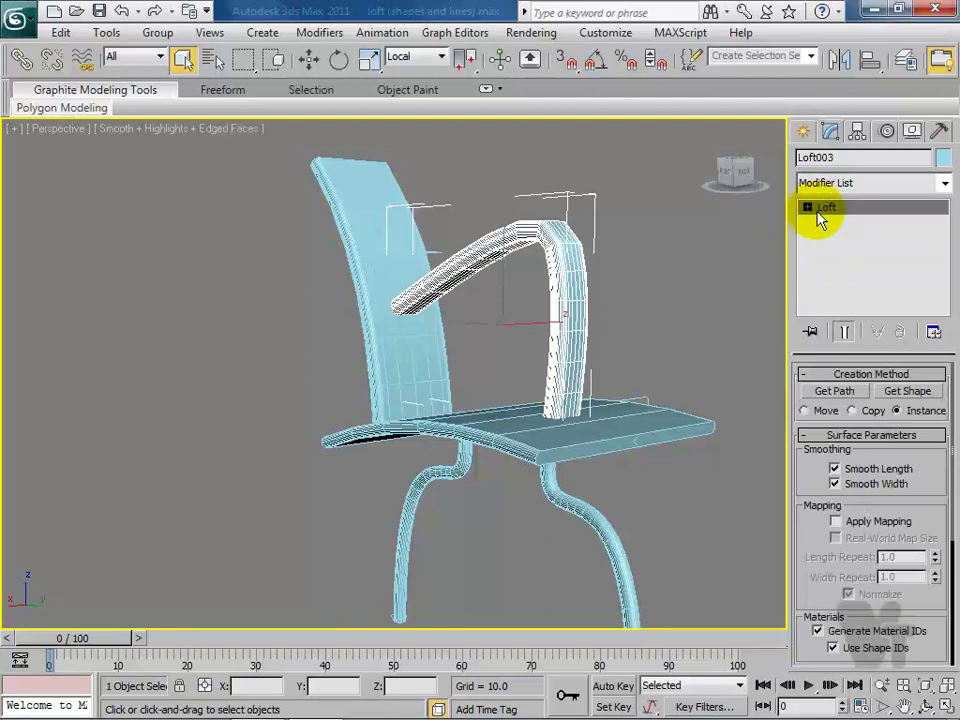
{"action": "left_click", "coordinate": [864, 435]}
{"action": "left_click", "coordinate": [816, 572]}
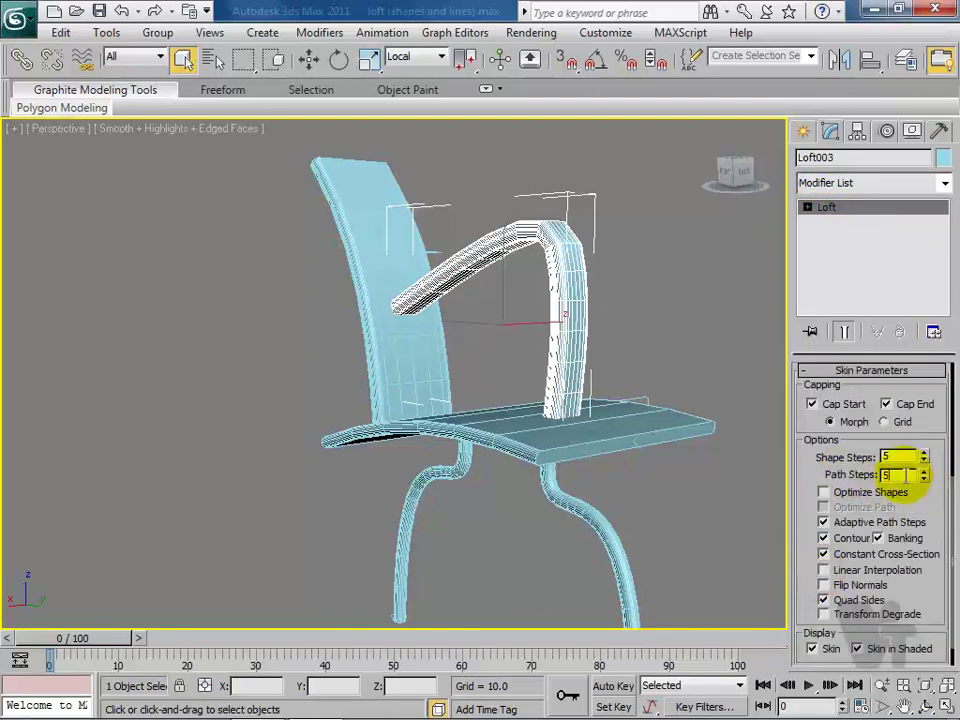
{"action": "scroll", "coordinate": [484, 388], "scroll_direction": "up", "scroll_amount": 3}
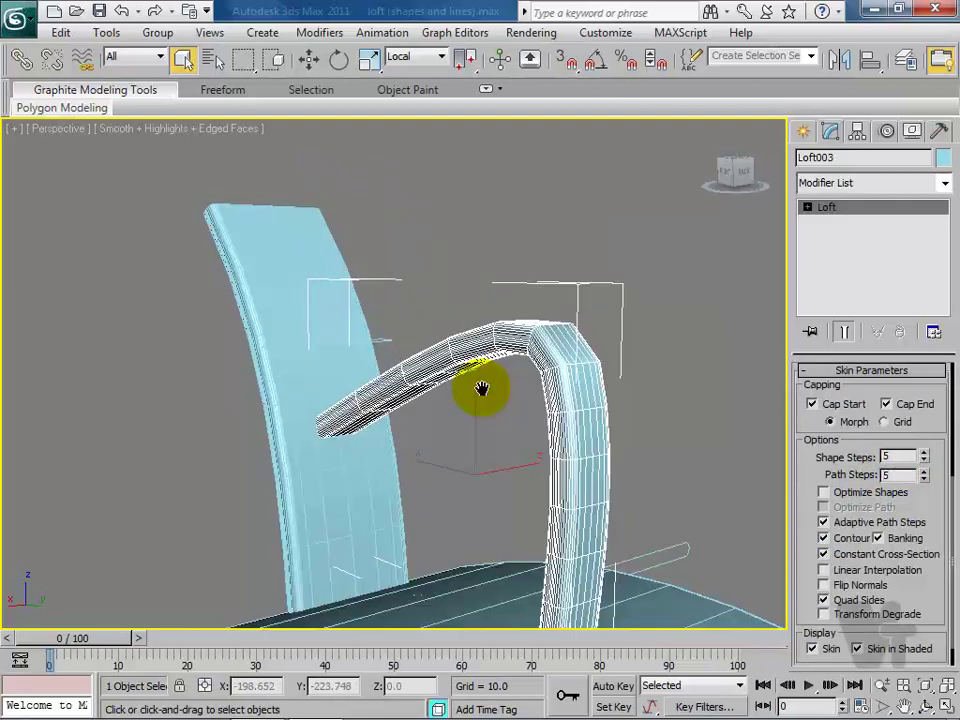
{"action": "mouse_move", "coordinate": [402, 418]}
{"action": "middle_mouse_down", "text": "alt"}
{"action": "mouse_move", "coordinate": [525, 437]}
{"action": "mouse_move", "coordinate": [561, 428]}
{"action": "mouse_move", "coordinate": [548, 458]}
{"action": "mouse_move", "coordinate": [538, 396]}
{"action": "mouse_move", "coordinate": [518, 405]}
{"action": "middle_mouse_up", "text": "alt"}
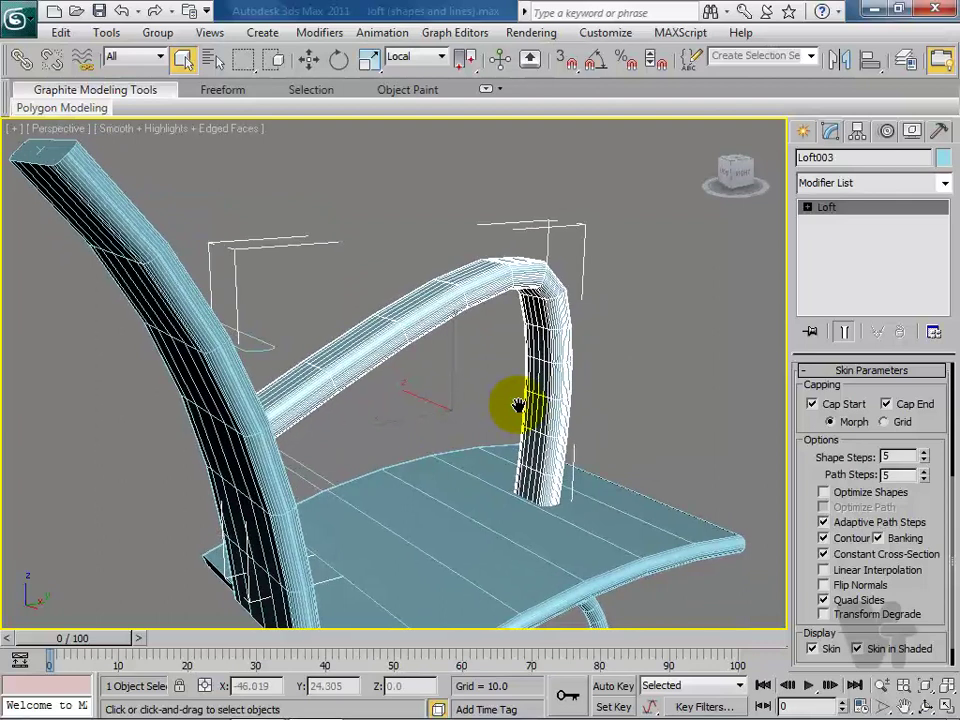
Step: Raise the armrest's Path Steps to 13 and view it shaded without edged faces
{"action": "left_click", "coordinate": [925, 474]}
{"action": "left_click", "coordinate": [925, 474]}
{"action": "left_click", "coordinate": [925, 474]}
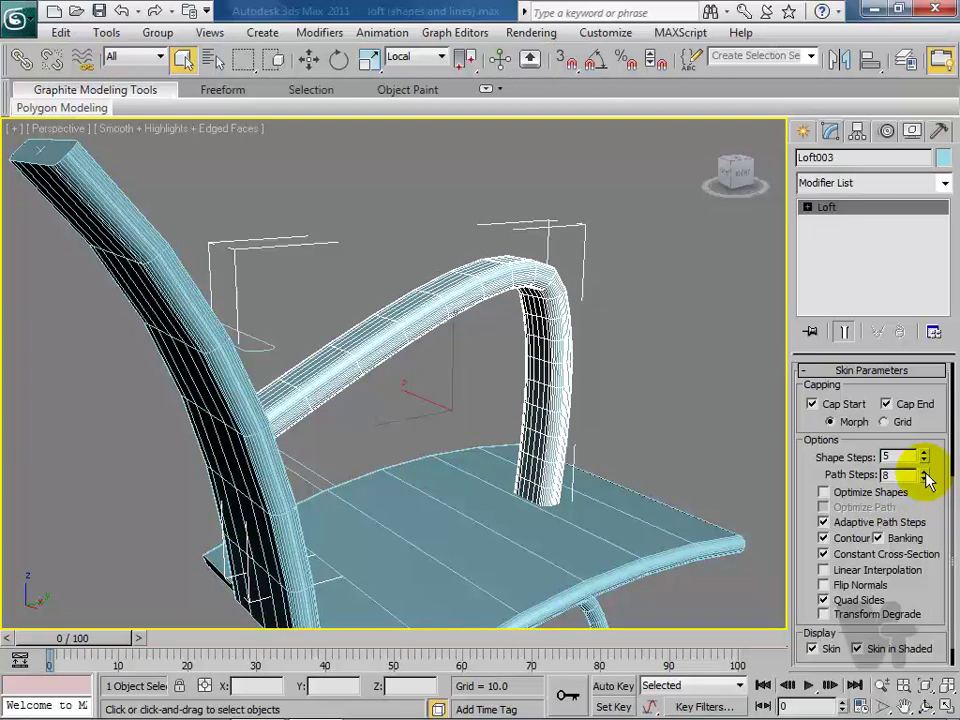
{"action": "left_click", "coordinate": [925, 474]}
{"action": "left_click", "coordinate": [925, 474]}
{"action": "left_click", "coordinate": [925, 474]}
{"action": "left_click", "coordinate": [925, 474]}
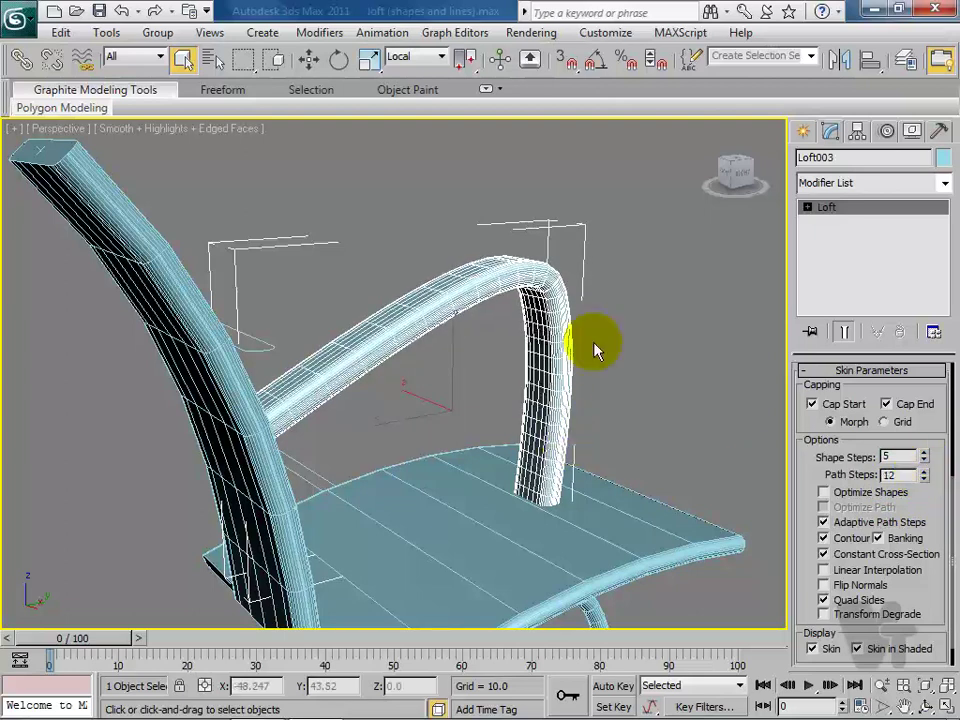
{"action": "key", "text": "F4"}
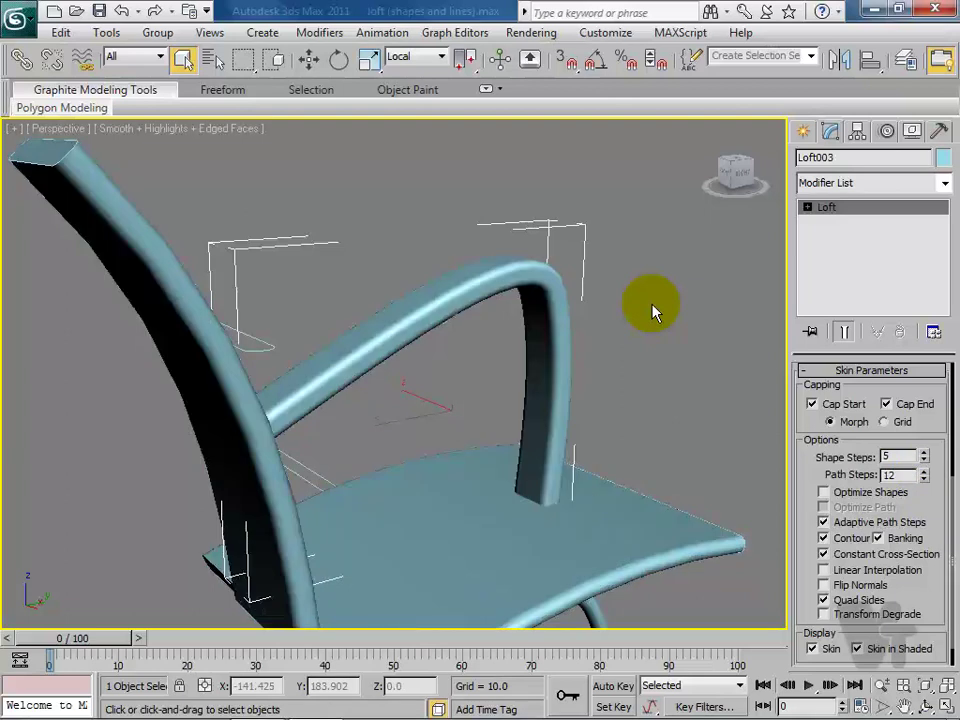
{"action": "mouse_move", "coordinate": [618, 370]}
{"action": "middle_mouse_down", "text": "alt"}
{"action": "mouse_move", "coordinate": [456, 369]}
{"action": "mouse_move", "coordinate": [475, 378]}
{"action": "middle_mouse_up", "text": "alt"}
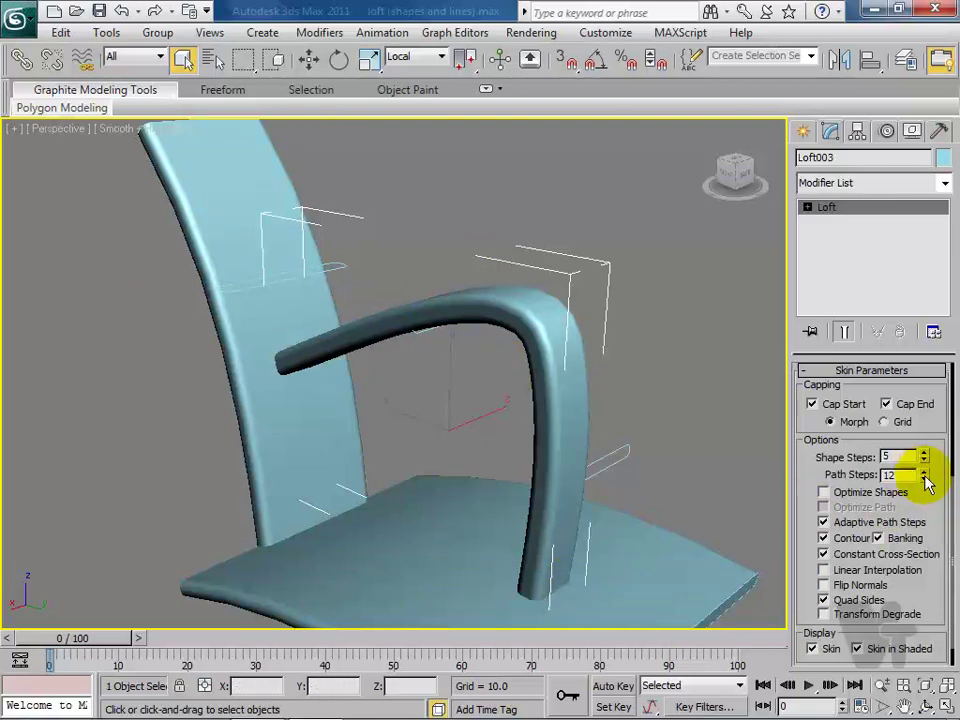
{"action": "mouse_move", "coordinate": [313, 390]}
{"action": "middle_mouse_down", "text": "alt"}
{"action": "mouse_move", "coordinate": [457, 384]}
{"action": "mouse_move", "coordinate": [491, 343]}
{"action": "mouse_move", "coordinate": [467, 360]}
{"action": "mouse_move", "coordinate": [285, 395]}
{"action": "middle_mouse_up", "text": "alt"}
{"action": "scroll", "coordinate": [444, 424], "scroll_direction": "down", "scroll_amount": 1}
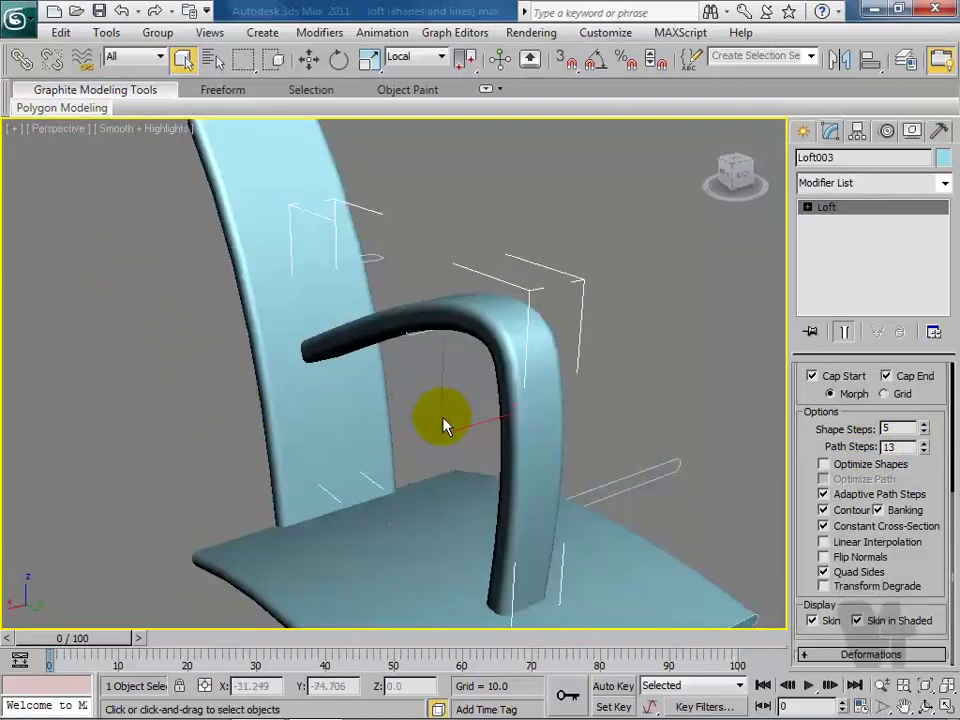
{"action": "scroll", "coordinate": [444, 424], "scroll_direction": "down", "scroll_amount": 2}
{"action": "scroll", "coordinate": [444, 424], "scroll_direction": "down", "scroll_amount": 2}
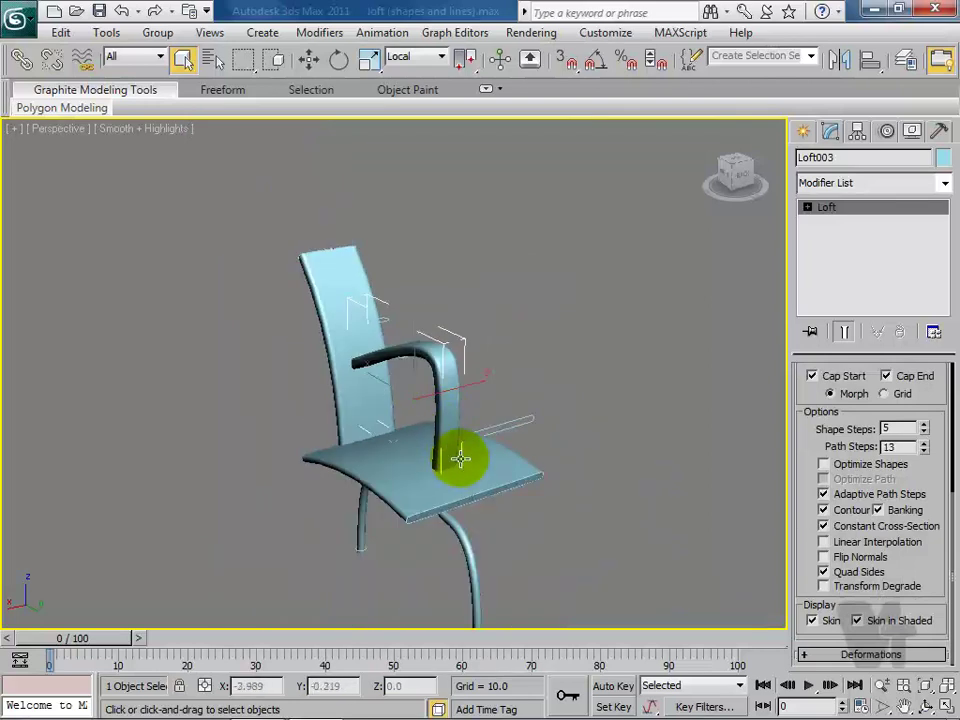
Step: Switch to Move, frame the legs, select Loft004, and switch the view to wireframe
{"action": "left_click", "coordinate": [310, 59]}
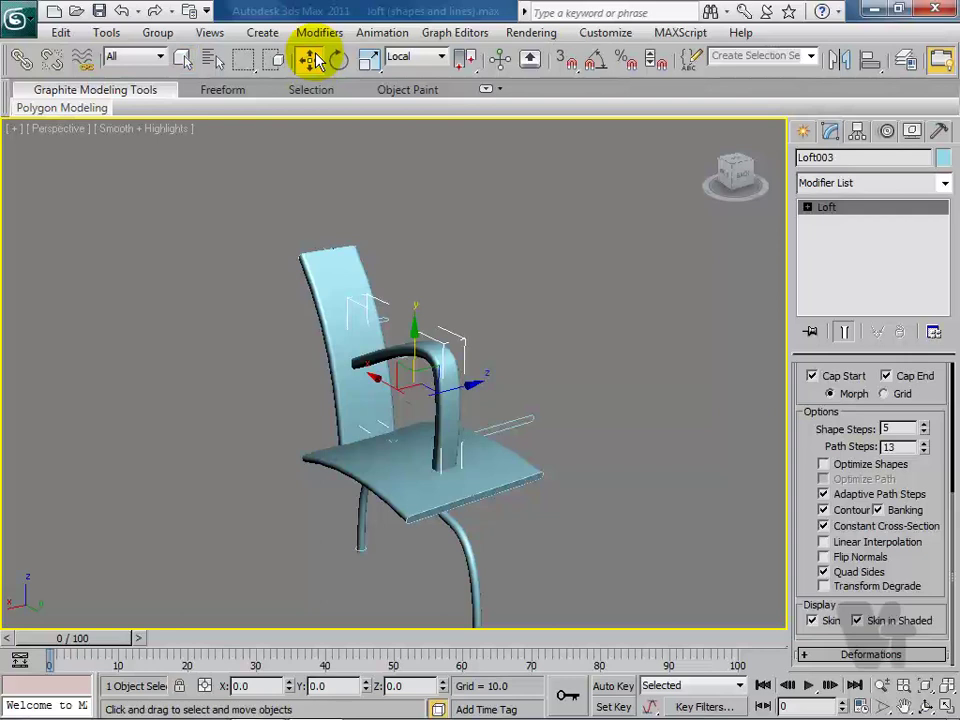
{"action": "mouse_move", "coordinate": [428, 400]}
{"action": "middle_mouse_down", "text": "alt"}
{"action": "mouse_move", "coordinate": [428, 439]}
{"action": "mouse_move", "coordinate": [507, 420]}
{"action": "mouse_move", "coordinate": [538, 386]}
{"action": "mouse_move", "coordinate": [519, 326]}
{"action": "mouse_move", "coordinate": [394, 433]}
{"action": "mouse_move", "coordinate": [355, 446]}
{"action": "middle_mouse_up", "text": "alt"}
{"action": "mouse_move", "coordinate": [499, 497]}
{"action": "middle_mouse_down"}
{"action": "mouse_move", "coordinate": [508, 307]}
{"action": "mouse_move", "coordinate": [511, 382]}
{"action": "middle_mouse_up"}
{"action": "scroll", "coordinate": [511, 382], "scroll_direction": "down", "scroll_amount": 3}
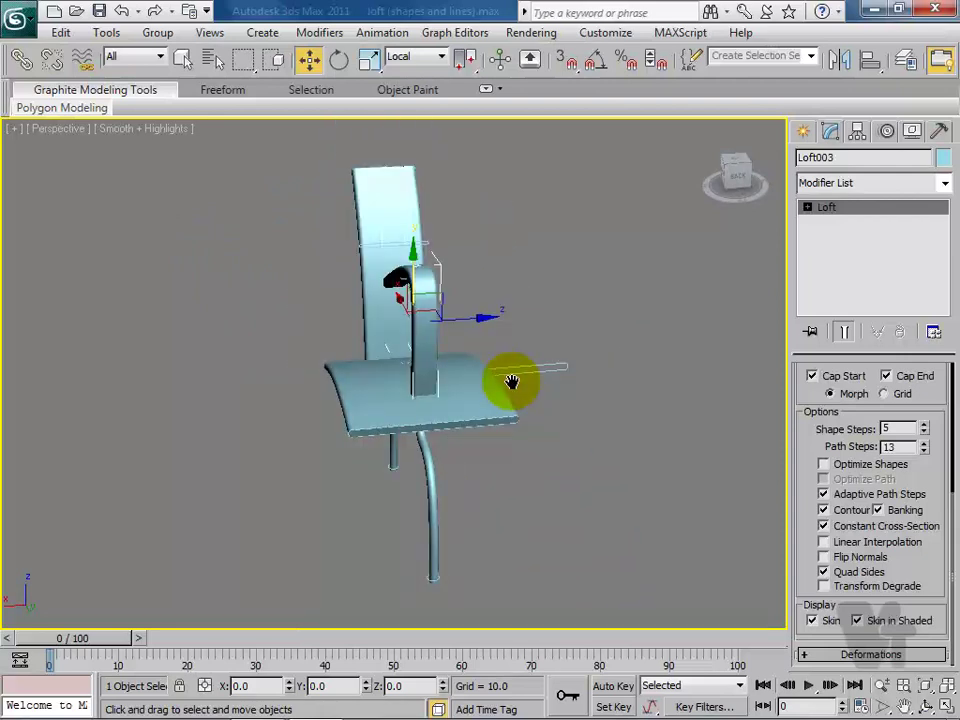
{"action": "mouse_move", "coordinate": [472, 575]}
{"action": "middle_mouse_down"}
{"action": "mouse_move", "coordinate": [476, 523]}
{"action": "mouse_move", "coordinate": [493, 499]}
{"action": "mouse_move", "coordinate": [285, 450]}
{"action": "mouse_move", "coordinate": [349, 453]}
{"action": "mouse_move", "coordinate": [381, 471]}
{"action": "mouse_move", "coordinate": [448, 458]}
{"action": "middle_mouse_up"}
{"action": "scroll", "coordinate": [476, 521], "scroll_direction": "up", "scroll_amount": 1}
{"action": "scroll", "coordinate": [478, 519], "scroll_direction": "up", "scroll_amount": 2}
{"action": "left_click", "coordinate": [433, 455]}
{"action": "key", "text": "F3"}
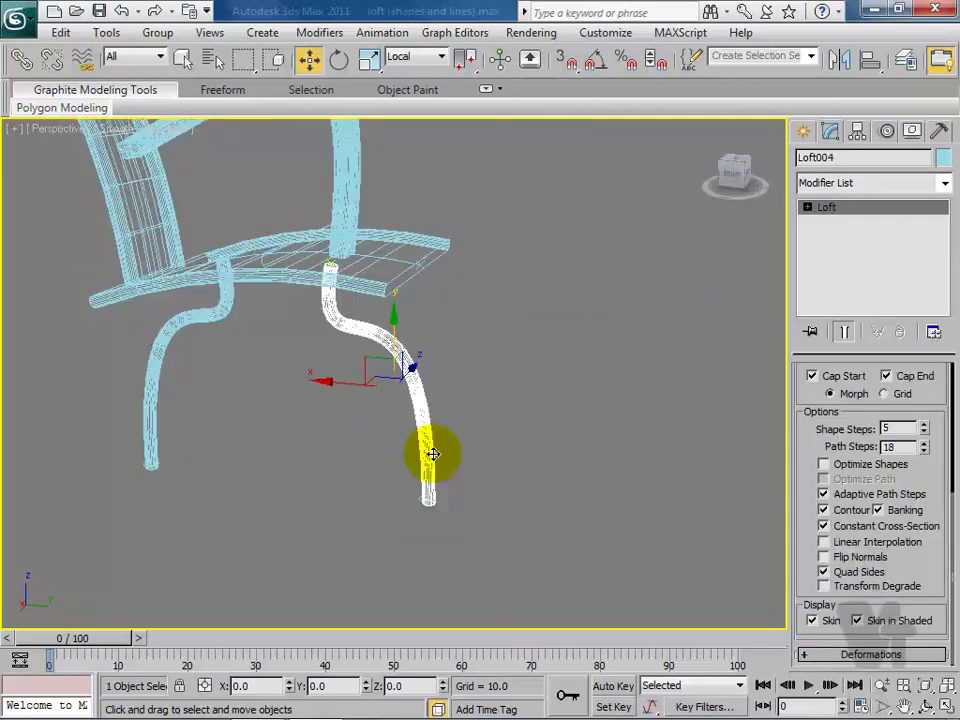
Step: Collapse Skin Parameters, expand Deformations, and open the Scale Deformation graph
{"action": "middle_click_drag", "start_coordinate": [328, 523], "coordinate": [335, 503]}
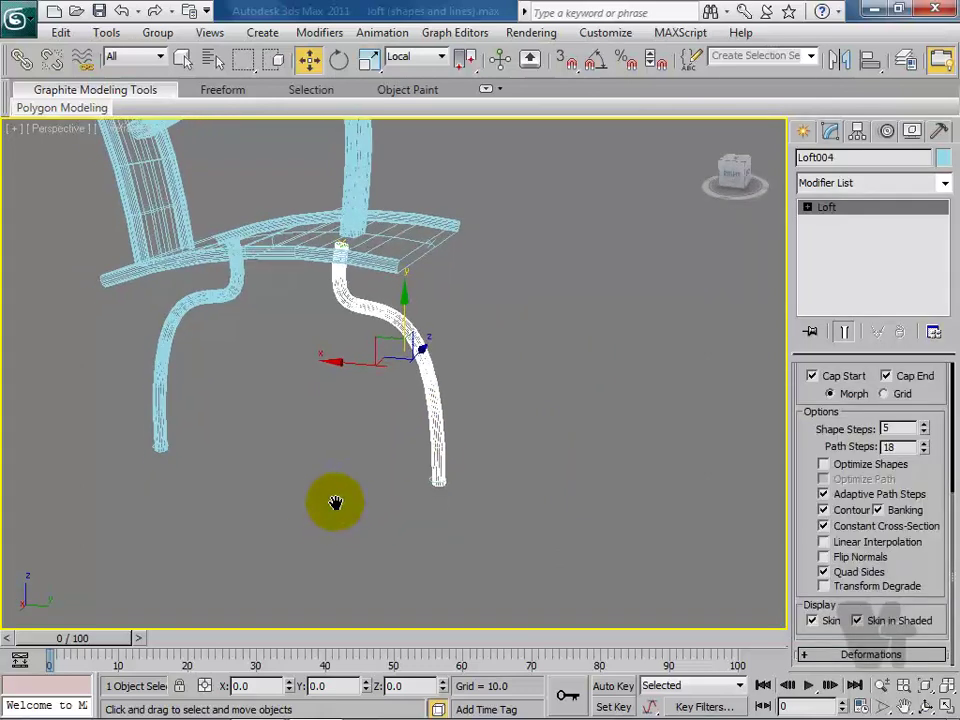
{"action": "scroll", "coordinate": [800, 439], "scroll_direction": "up", "scroll_amount": 2}
{"action": "left_click", "coordinate": [823, 430]}
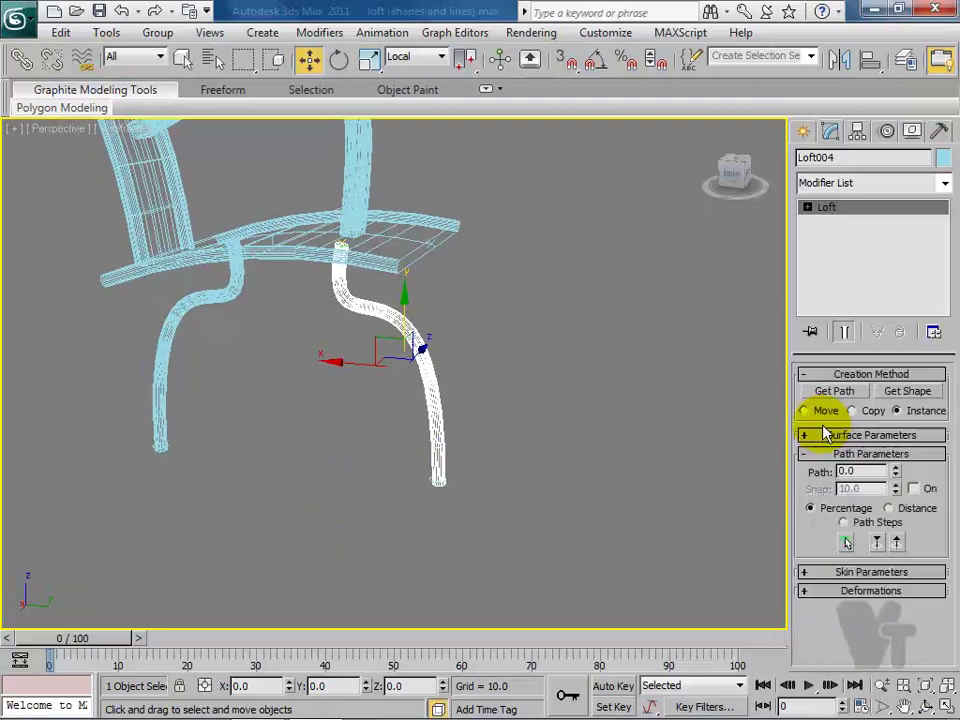
{"action": "left_click", "coordinate": [810, 593]}
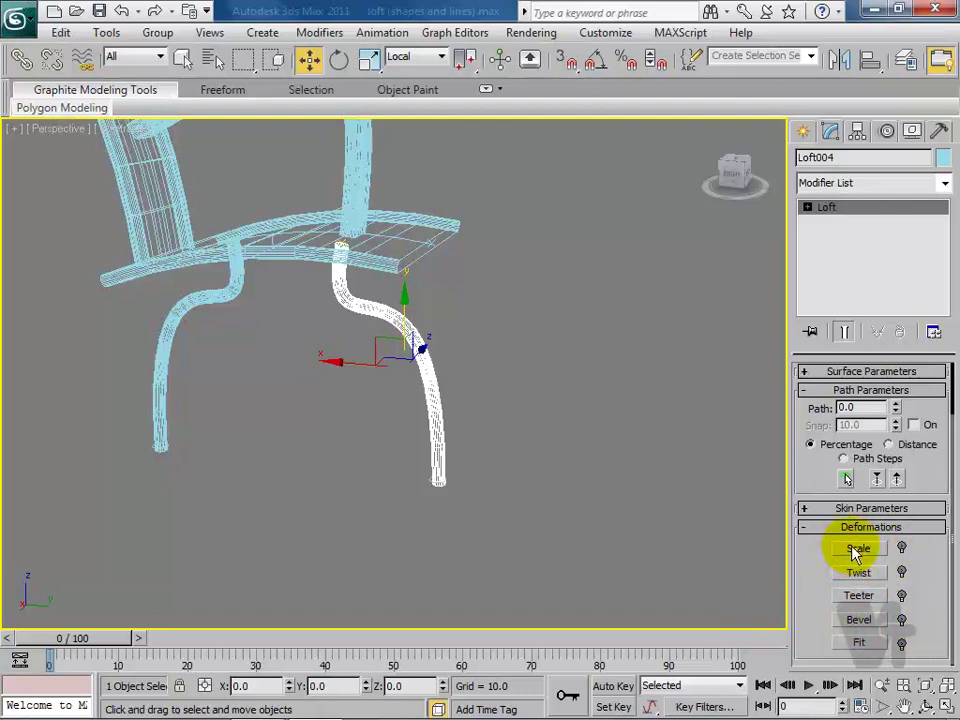
{"action": "left_click", "coordinate": [858, 549]}
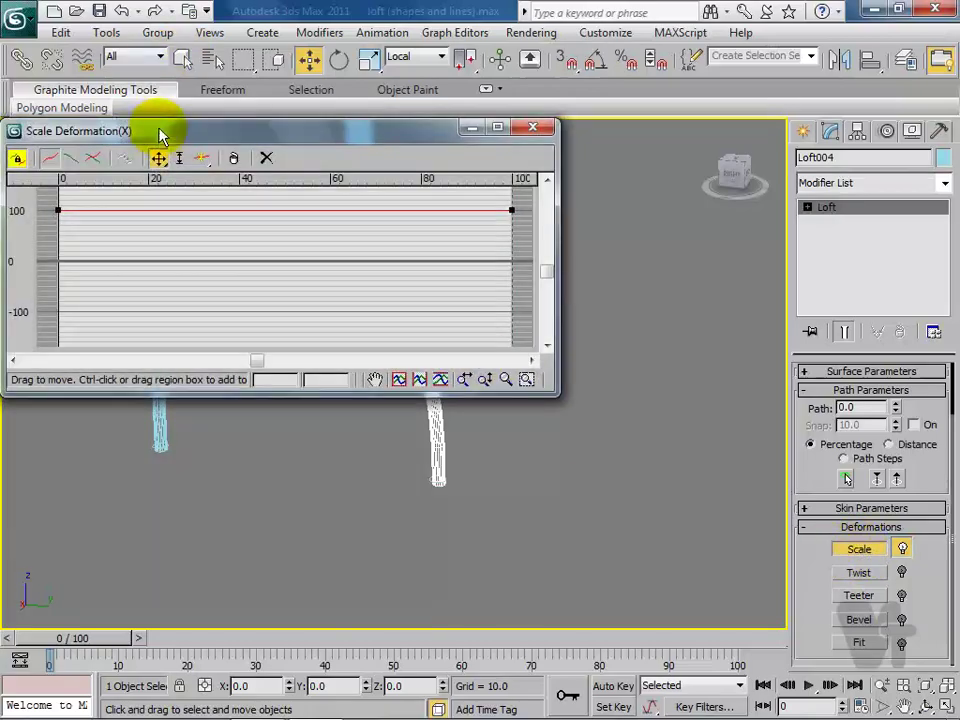
Step: Reposition the Scale Deformation window at the screen top so the leg stays visible
{"action": "double_click", "coordinate": [160, 131]}
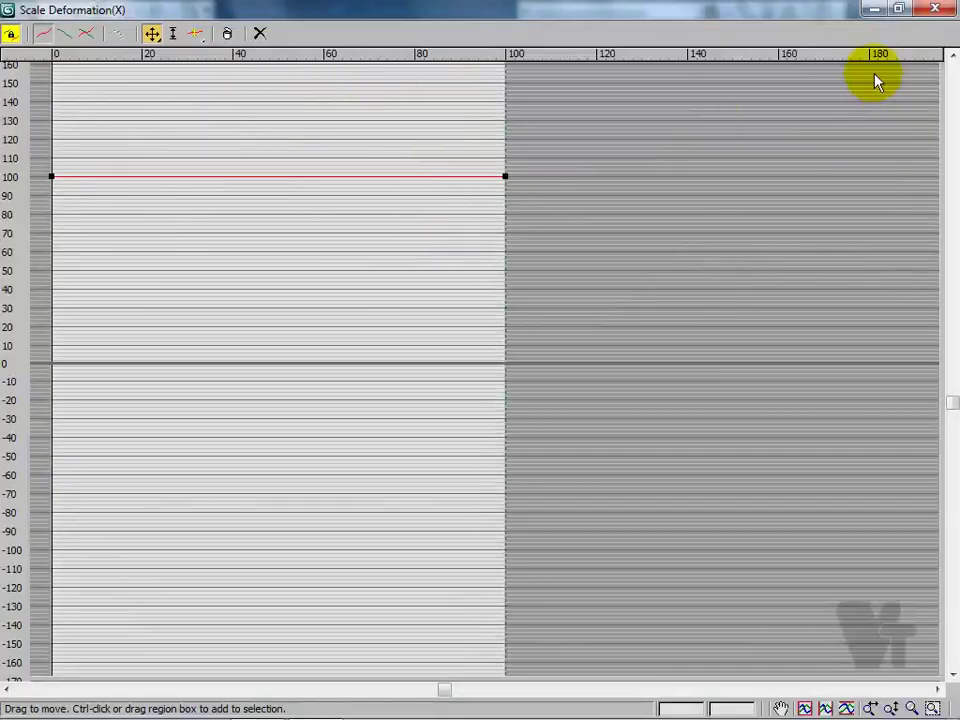
{"action": "left_click", "coordinate": [899, 10]}
{"action": "mouse_move", "coordinate": [270, 136]}
{"action": "left_mouse_down"}
{"action": "mouse_move", "coordinate": [649, 133]}
{"action": "mouse_move", "coordinate": [715, 118]}
{"action": "left_mouse_up"}
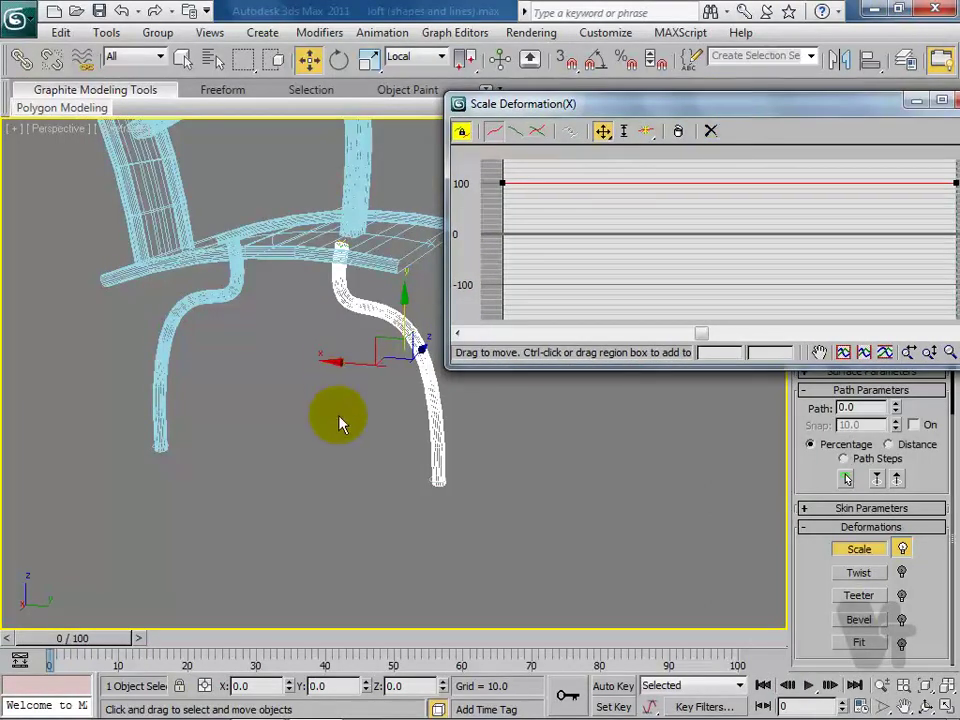
{"action": "middle_click_drag", "start_coordinate": [321, 338], "coordinate": [285, 411], "text": "alt"}
{"action": "scroll", "coordinate": [285, 411], "scroll_direction": "up", "scroll_amount": 2}
{"action": "middle_click_drag", "start_coordinate": [272, 321], "coordinate": [279, 319]}
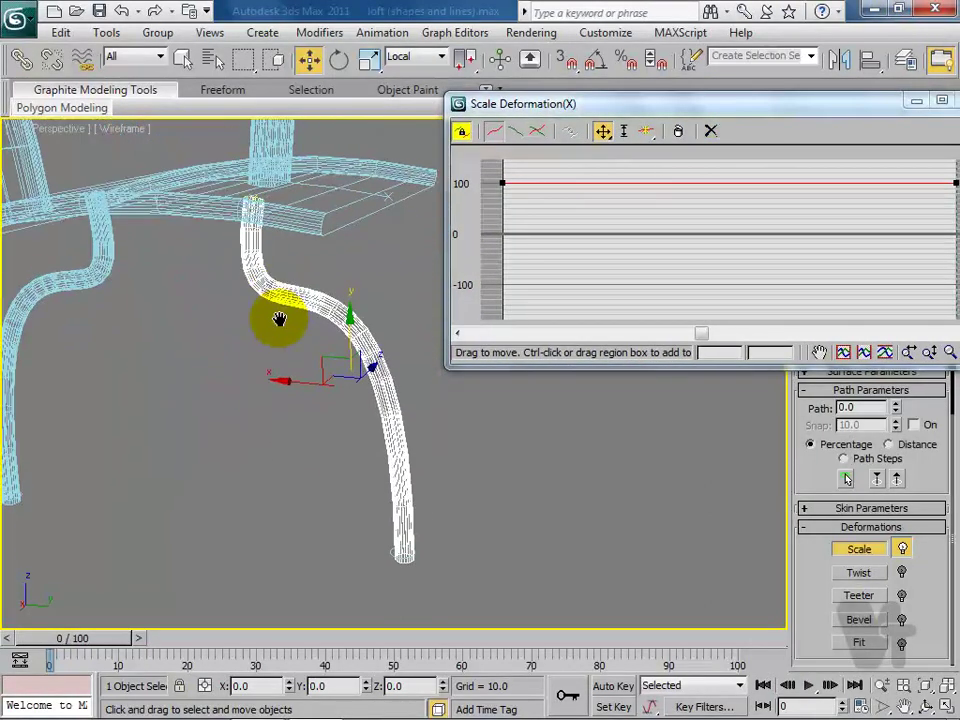
{"action": "left_click_drag", "start_coordinate": [593, 104], "coordinate": [428, 19]}
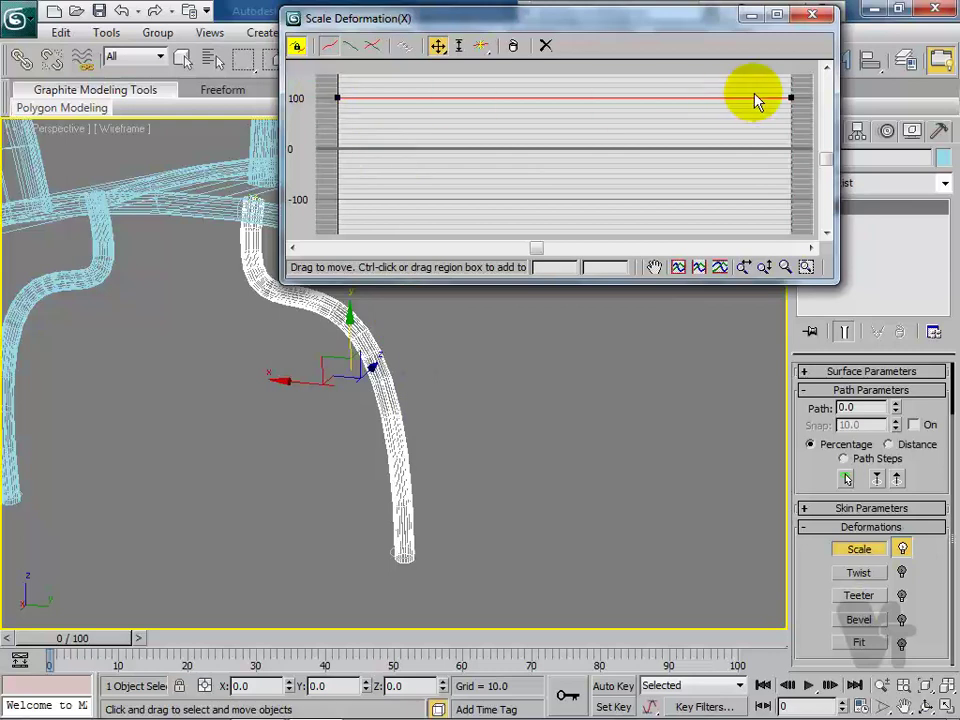
Step: Drag the scale curve's start point up to about 192% to flare the leg top
{"action": "left_click", "coordinate": [337, 95]}
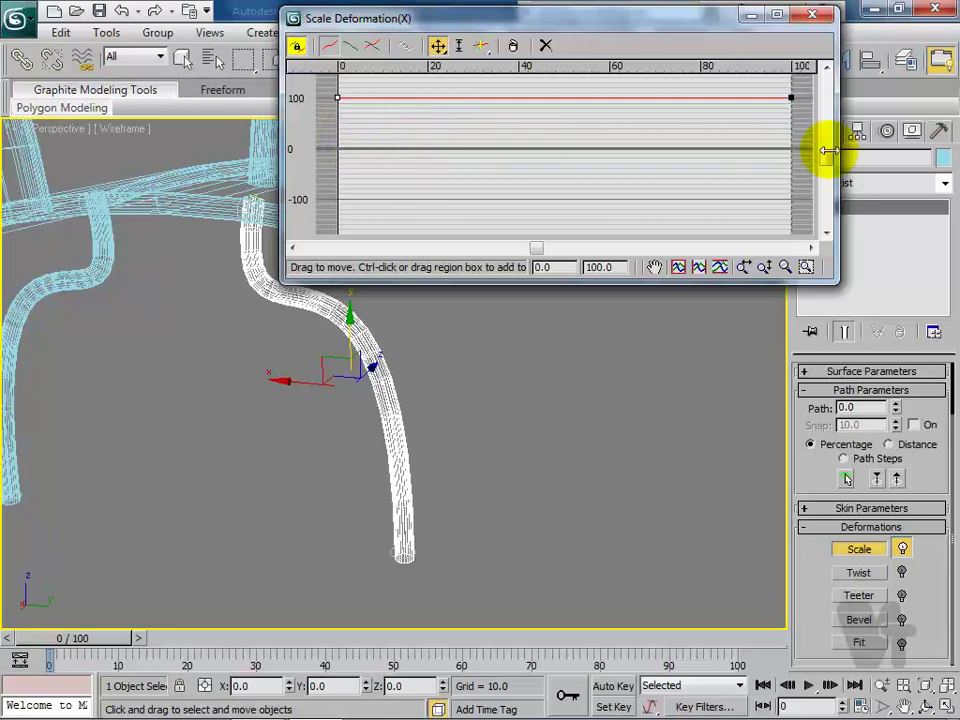
{"action": "scroll", "coordinate": [666, 188], "scroll_direction": "up", "scroll_amount": 2}
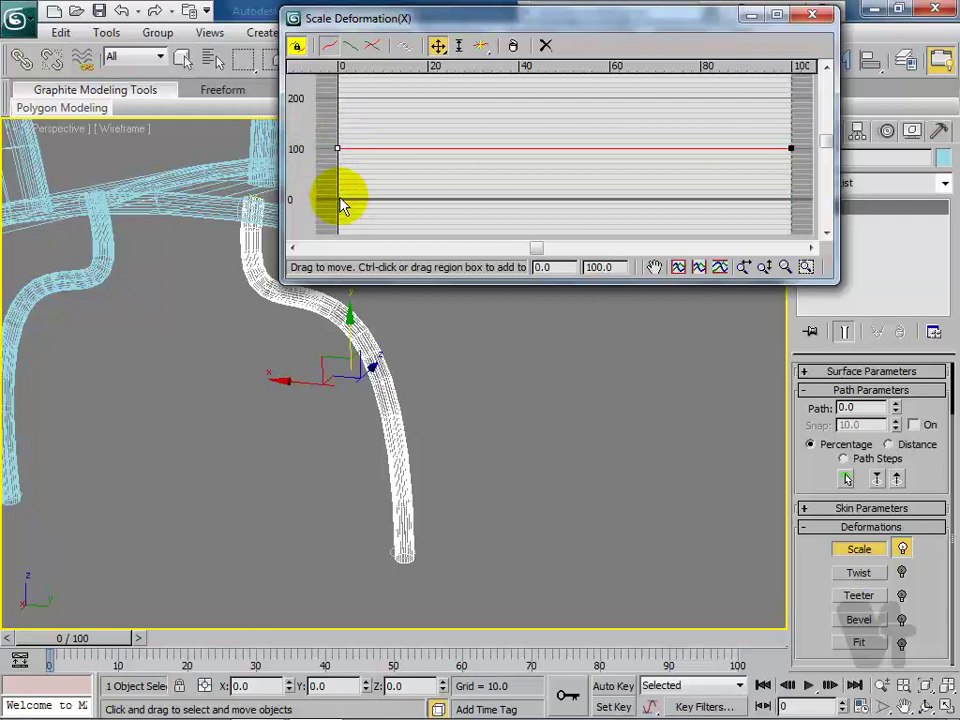
{"action": "left_click_drag", "start_coordinate": [336, 20], "coordinate": [386, 15]}
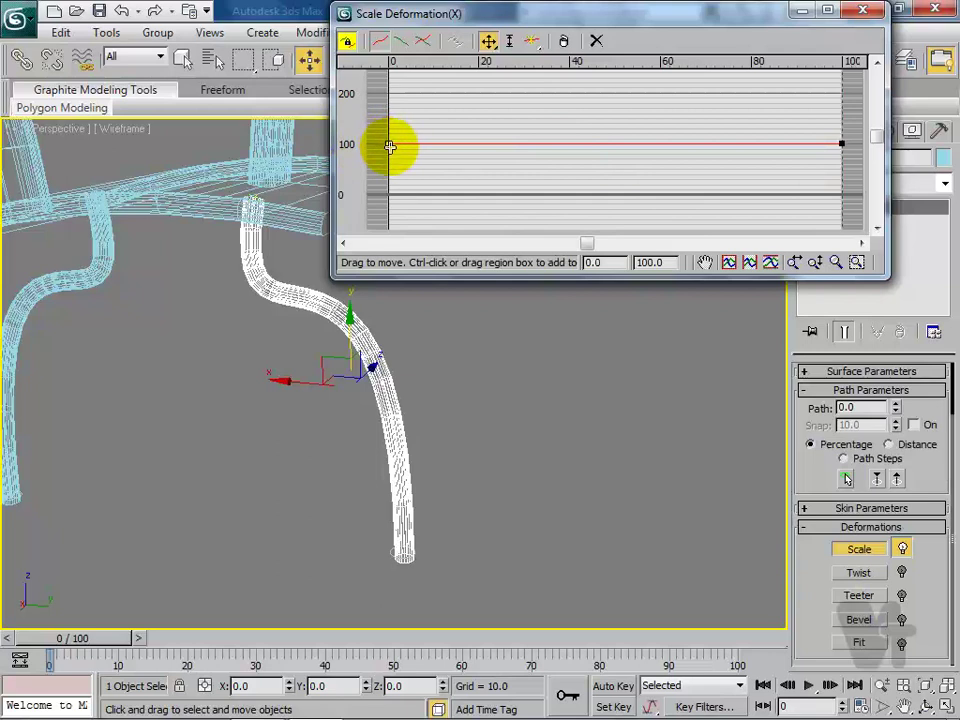
{"action": "left_click_drag", "start_coordinate": [388, 144], "coordinate": [388, 131]}
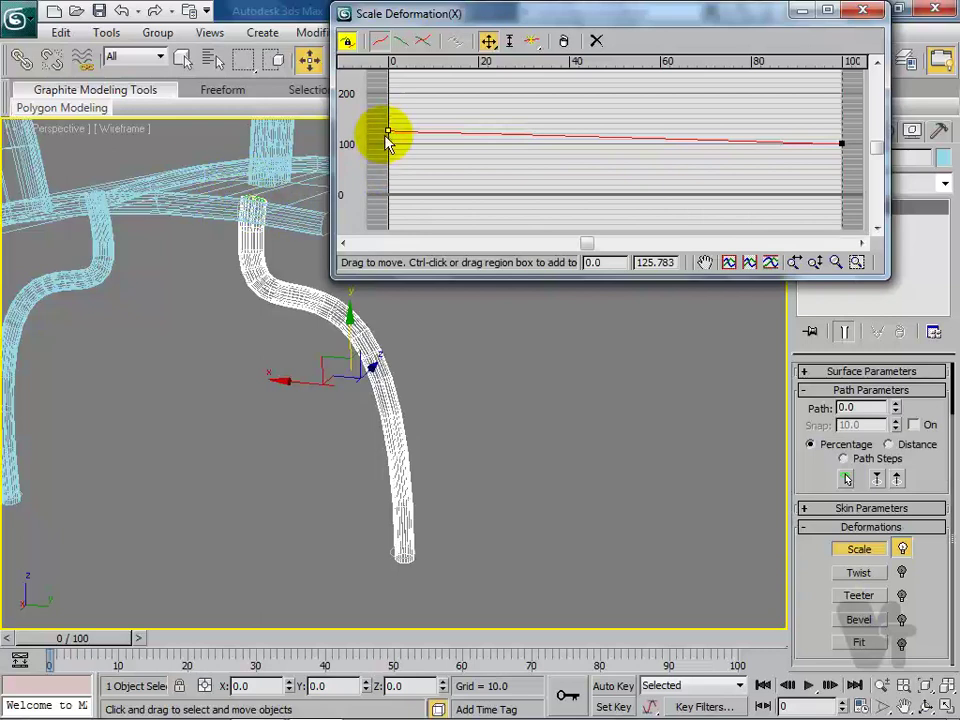
{"action": "left_click_drag", "start_coordinate": [388, 130], "coordinate": [388, 97]}
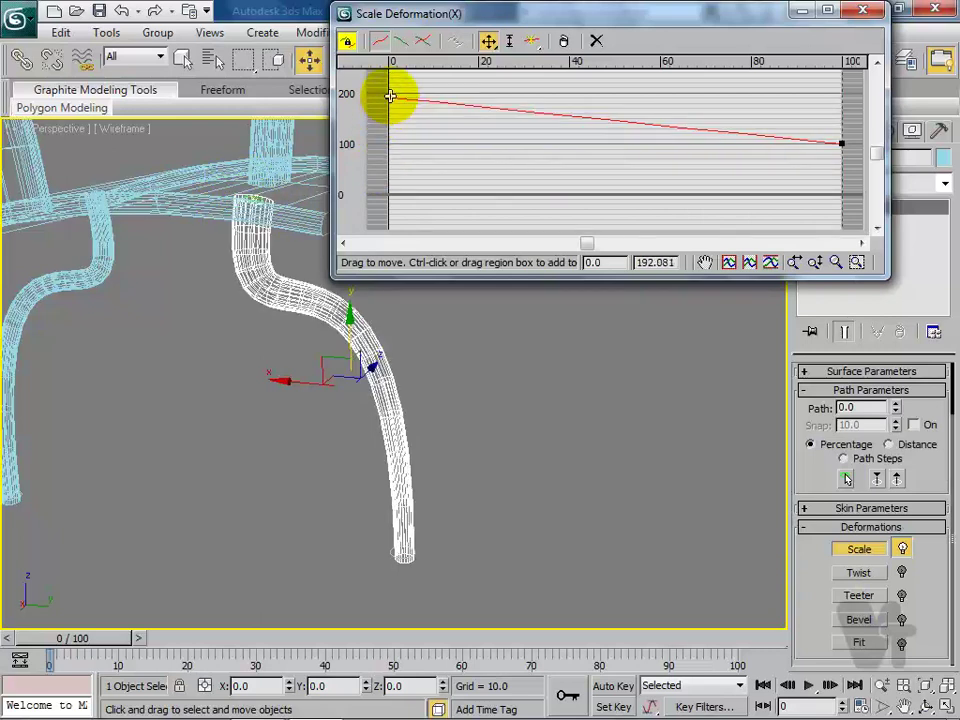
Step: Inspect the flared leg, then drag the curve's start point back to about 100%
{"action": "mouse_move", "coordinate": [298, 333]}
{"action": "middle_mouse_down"}
{"action": "mouse_move", "coordinate": [294, 407]}
{"action": "mouse_move", "coordinate": [300, 354]}
{"action": "mouse_move", "coordinate": [311, 400]}
{"action": "middle_mouse_up"}
{"action": "scroll", "coordinate": [309, 395], "scroll_direction": "down", "scroll_amount": 3}
{"action": "mouse_move", "coordinate": [354, 461]}
{"action": "middle_mouse_down", "text": "alt"}
{"action": "mouse_move", "coordinate": [321, 401]}
{"action": "mouse_move", "coordinate": [396, 383]}
{"action": "mouse_move", "coordinate": [450, 418]}
{"action": "mouse_move", "coordinate": [360, 450]}
{"action": "mouse_move", "coordinate": [303, 328]}
{"action": "mouse_move", "coordinate": [259, 343]}
{"action": "mouse_move", "coordinate": [278, 332]}
{"action": "mouse_move", "coordinate": [281, 309]}
{"action": "middle_mouse_up", "text": "alt"}
{"action": "scroll", "coordinate": [206, 339], "scroll_direction": "up", "scroll_amount": 3}
{"action": "scroll", "coordinate": [206, 338], "scroll_direction": "up", "scroll_amount": 2}
{"action": "scroll", "coordinate": [281, 309], "scroll_direction": "down", "scroll_amount": 2}
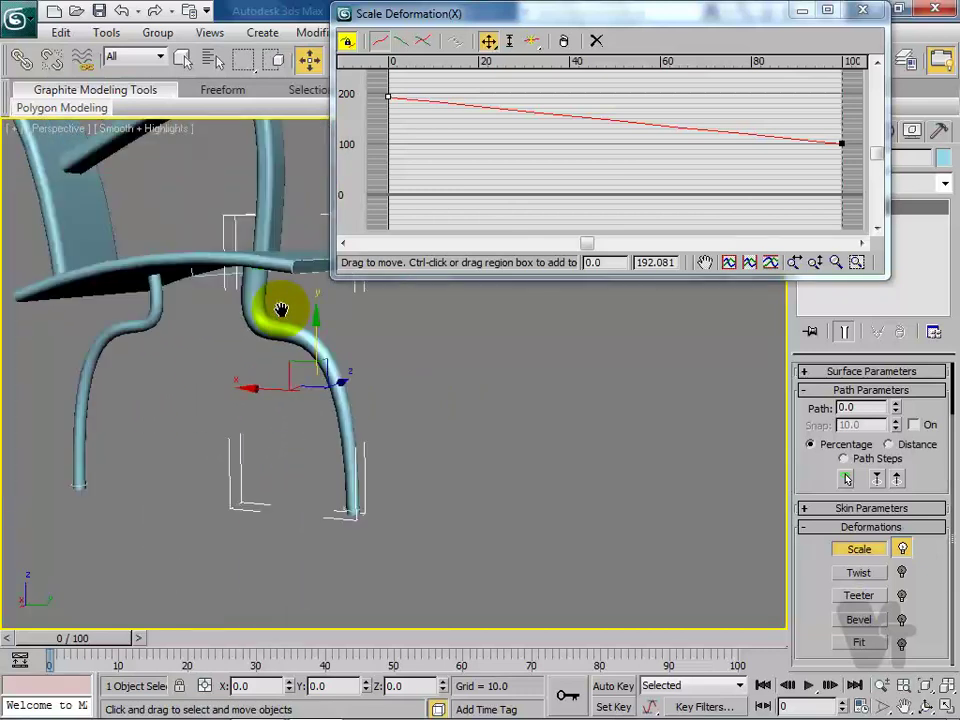
{"action": "key", "text": "F3"}
{"action": "left_click_drag", "start_coordinate": [390, 96], "coordinate": [396, 143]}
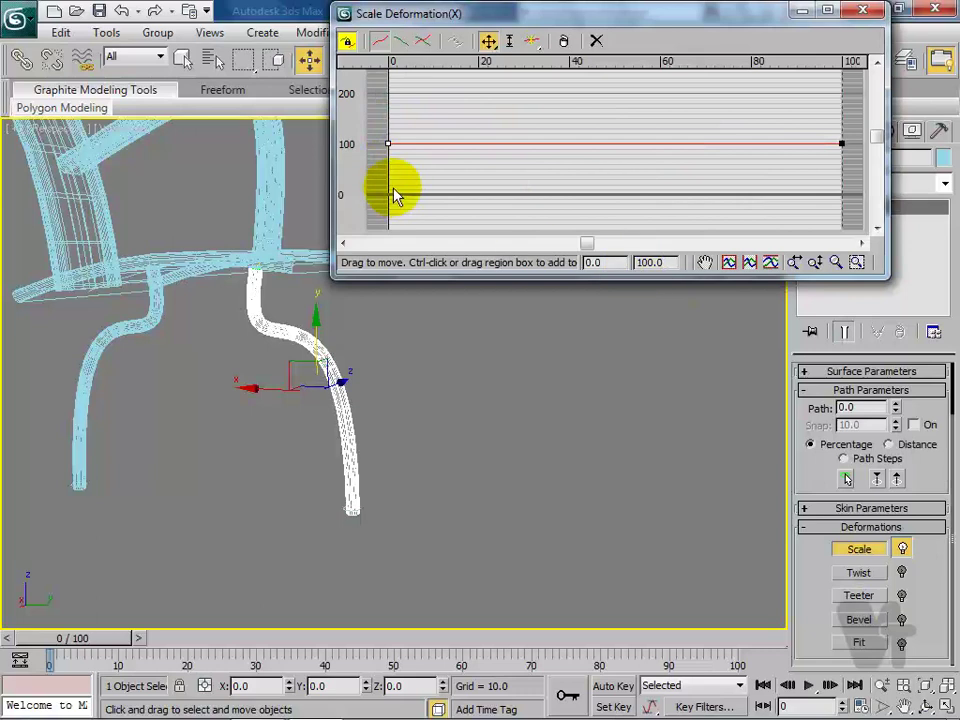
Step: Raise the scale curve's end point to about 201%, close the graph, and view the chair
{"action": "left_click_drag", "start_coordinate": [660, 262], "coordinate": [604, 262]}
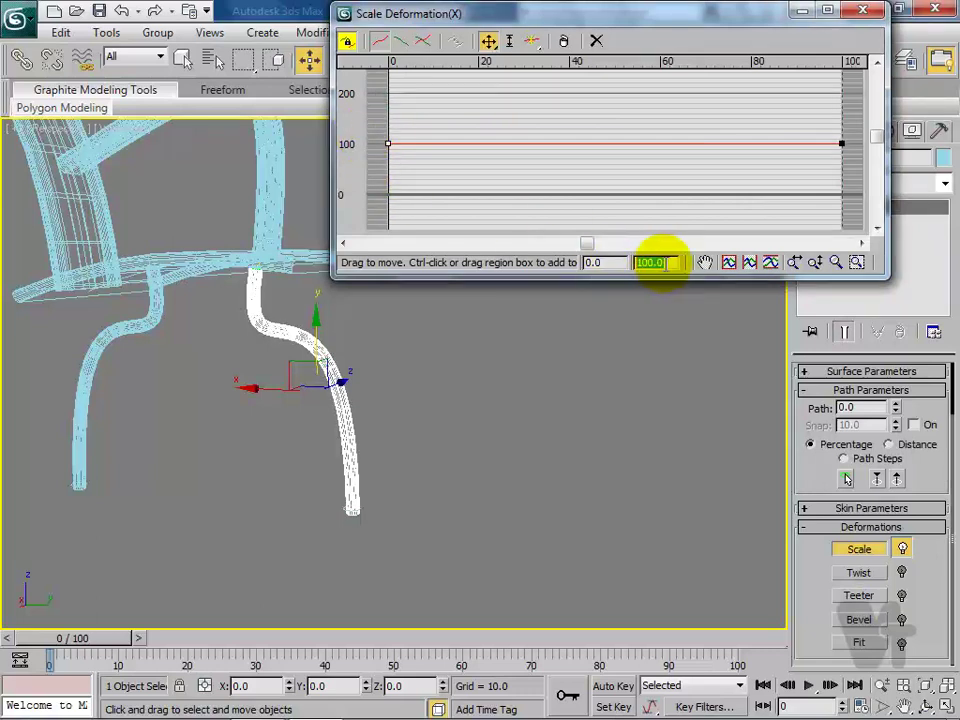
{"action": "left_click", "coordinate": [842, 144]}
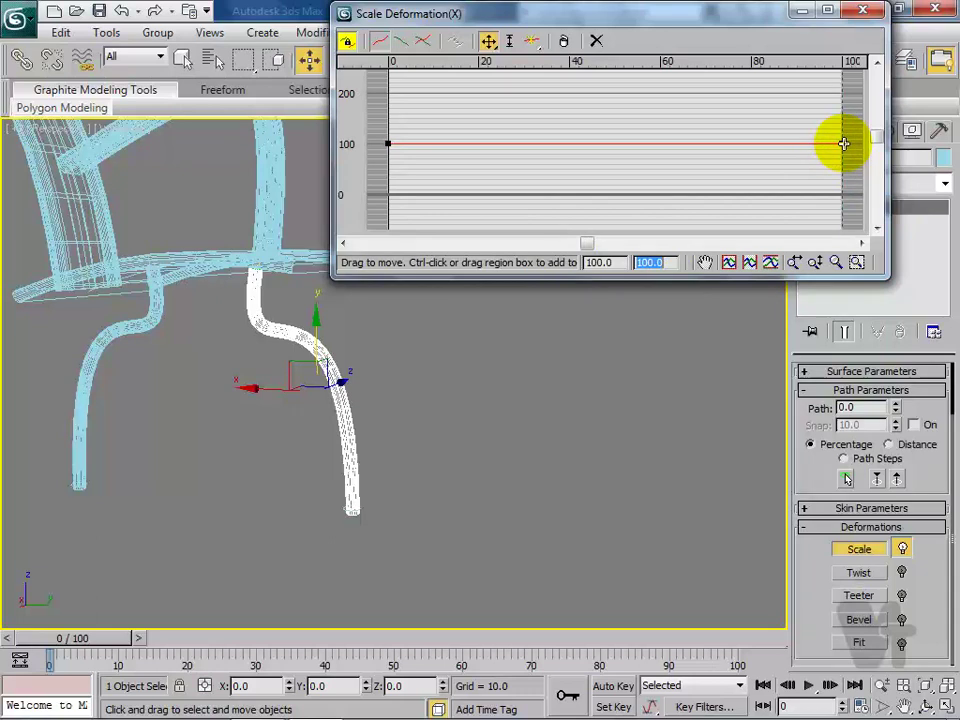
{"action": "left_click_drag", "start_coordinate": [843, 144], "coordinate": [843, 106]}
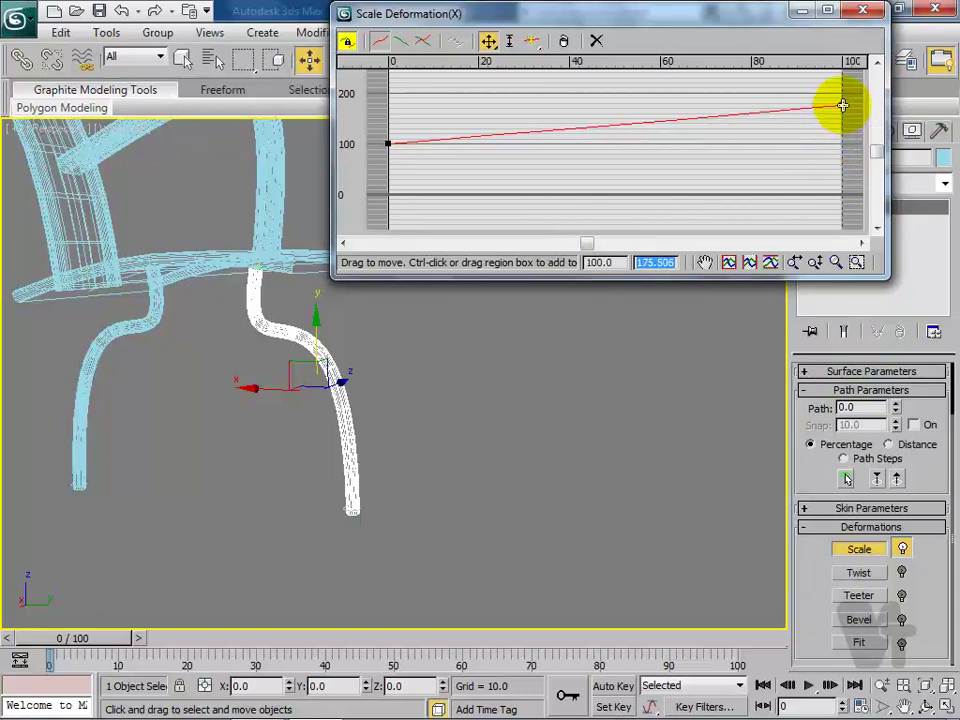
{"action": "left_click_drag", "start_coordinate": [843, 106], "coordinate": [843, 92]}
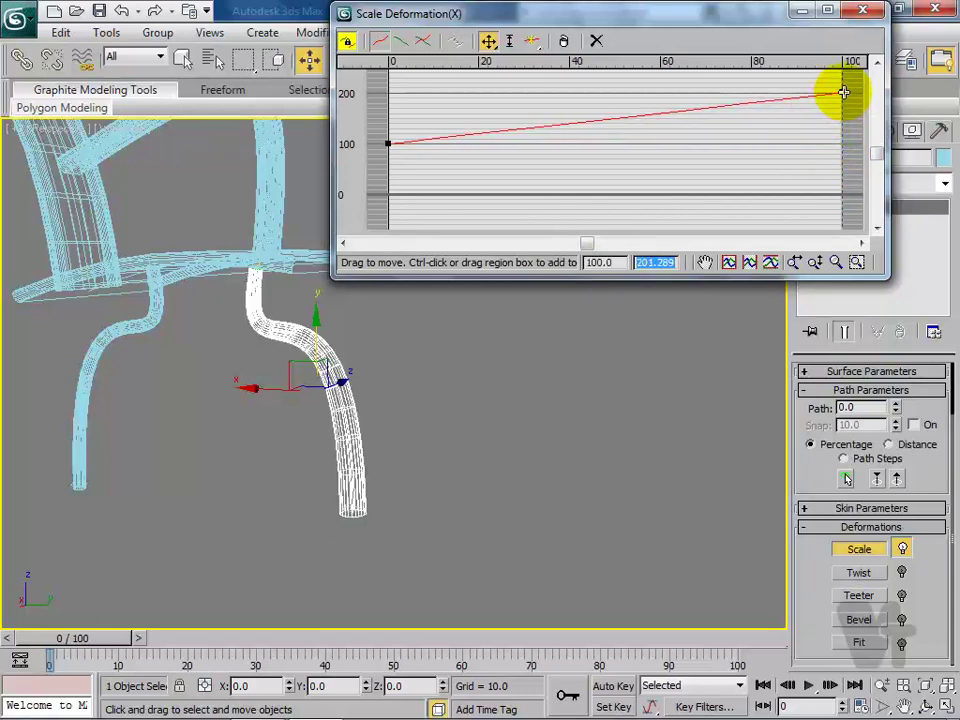
{"action": "left_click", "coordinate": [420, 414]}
{"action": "mouse_move", "coordinate": [403, 396]}
{"action": "middle_mouse_down"}
{"action": "mouse_move", "coordinate": [568, 454]}
{"action": "mouse_move", "coordinate": [456, 489]}
{"action": "mouse_move", "coordinate": [392, 454]}
{"action": "mouse_move", "coordinate": [317, 452]}
{"action": "mouse_move", "coordinate": [529, 474]}
{"action": "mouse_move", "coordinate": [537, 462]}
{"action": "middle_mouse_up"}
{"action": "mouse_move", "coordinate": [488, 418]}
{"action": "middle_mouse_down", "text": "alt"}
{"action": "mouse_move", "coordinate": [531, 429]}
{"action": "mouse_move", "coordinate": [519, 461]}
{"action": "mouse_move", "coordinate": [426, 394]}
{"action": "mouse_move", "coordinate": [339, 407]}
{"action": "mouse_move", "coordinate": [364, 418]}
{"action": "mouse_move", "coordinate": [489, 403]}
{"action": "mouse_move", "coordinate": [502, 434]}
{"action": "middle_mouse_up", "text": "alt"}
{"action": "mouse_move", "coordinate": [340, 402]}
{"action": "middle_mouse_down", "text": "alt"}
{"action": "mouse_move", "coordinate": [471, 401]}
{"action": "mouse_move", "coordinate": [437, 418]}
{"action": "mouse_move", "coordinate": [465, 429]}
{"action": "mouse_move", "coordinate": [474, 419]}
{"action": "middle_mouse_up", "text": "alt"}
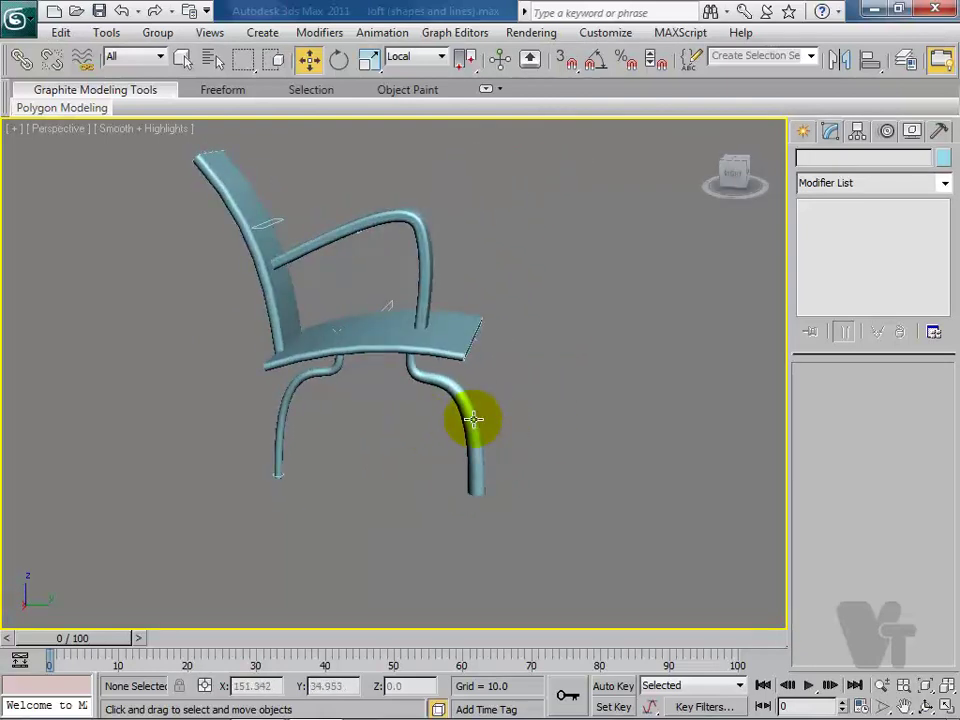
Step: Select Loft004 and toggle its Scale deformation off and on, leaving it enabled
{"action": "left_click", "coordinate": [474, 419]}
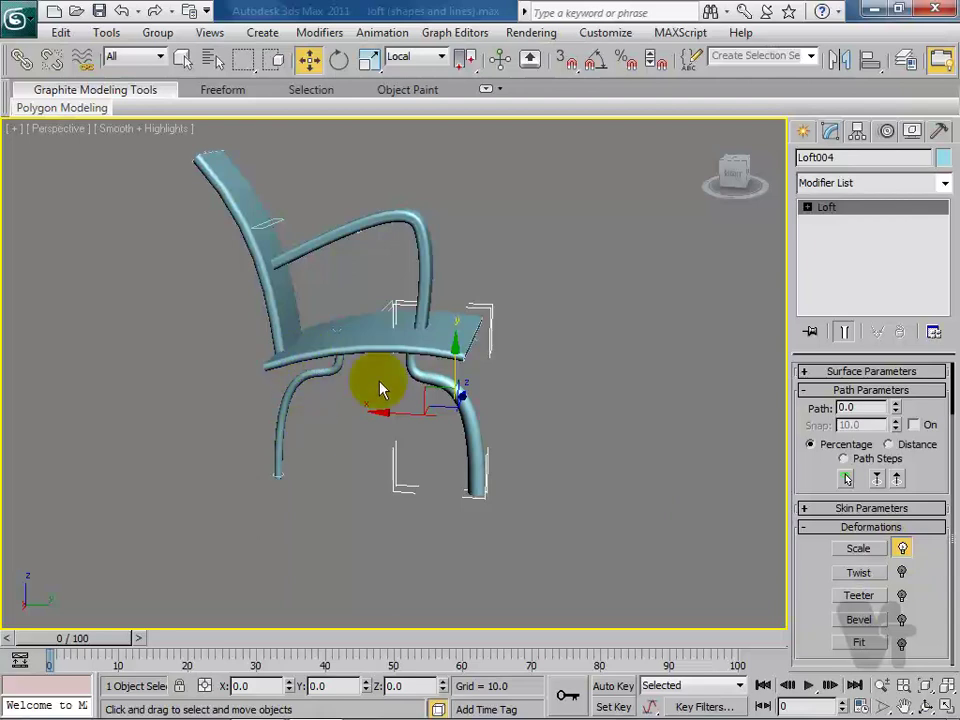
{"action": "left_click", "coordinate": [902, 549]}
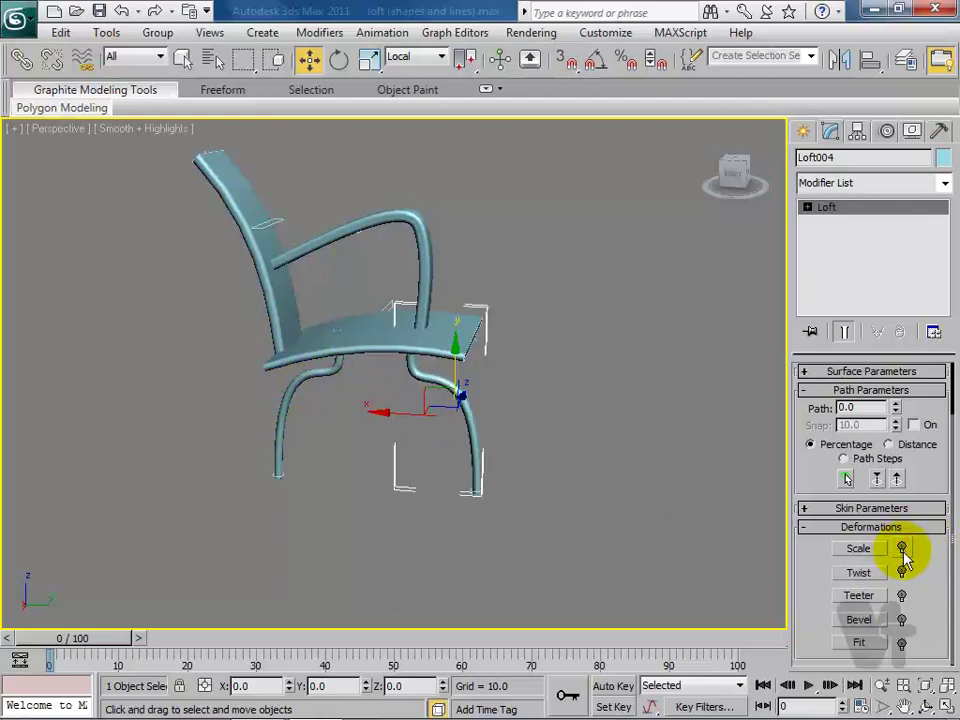
{"action": "left_click", "coordinate": [903, 552]}
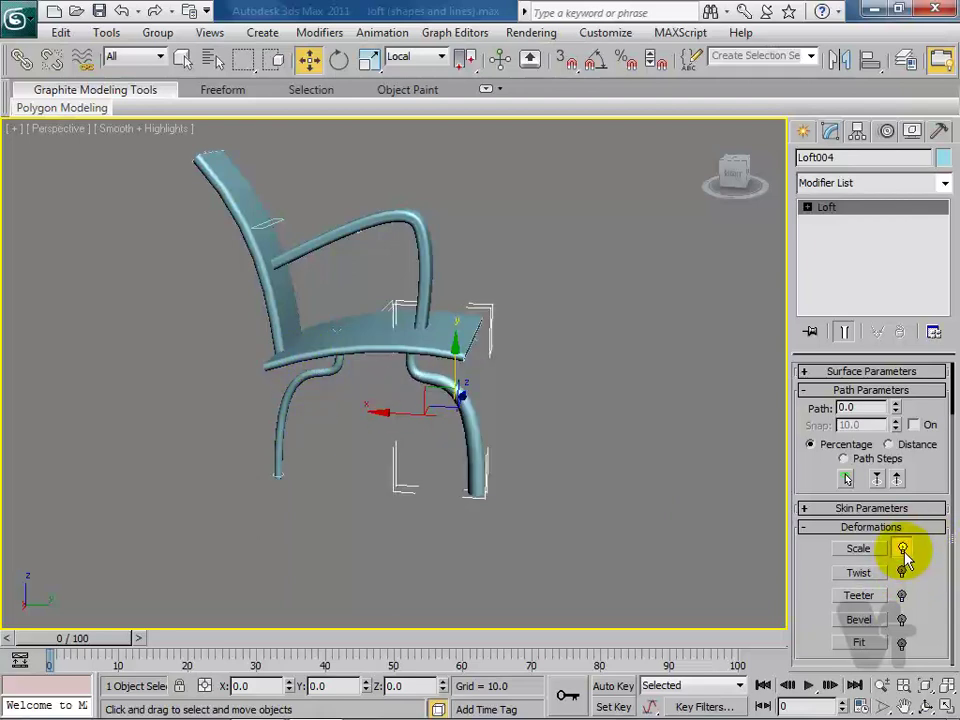
{"action": "left_click", "coordinate": [902, 550]}
{"action": "left_click", "coordinate": [903, 549]}
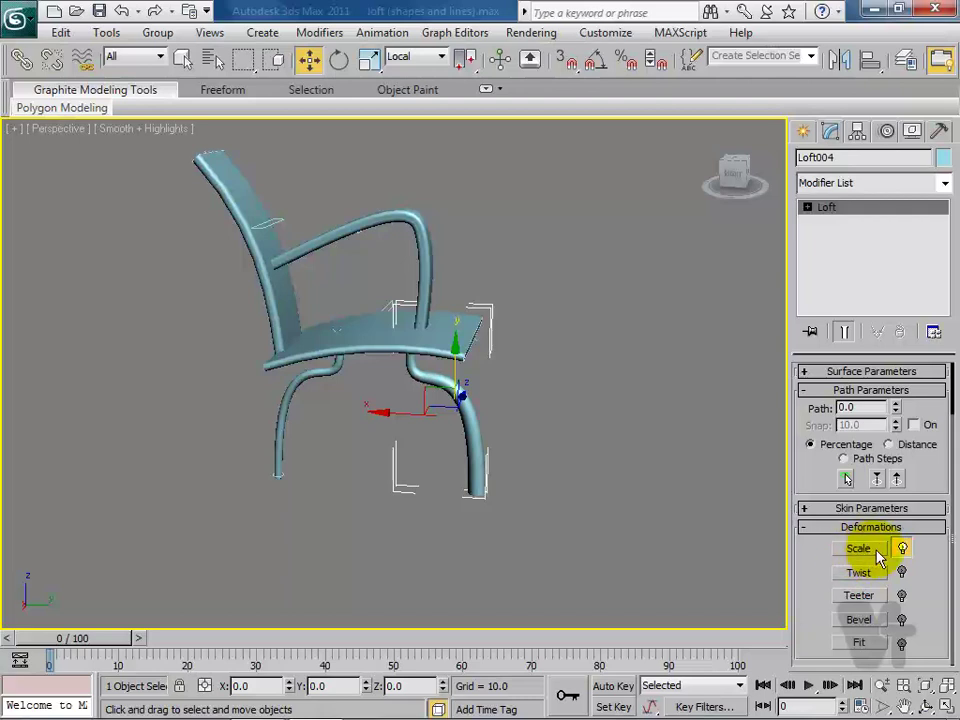
Step: Reopen the Scale graph and try moving both curve points between 100% and 200%
{"action": "left_click", "coordinate": [872, 556]}
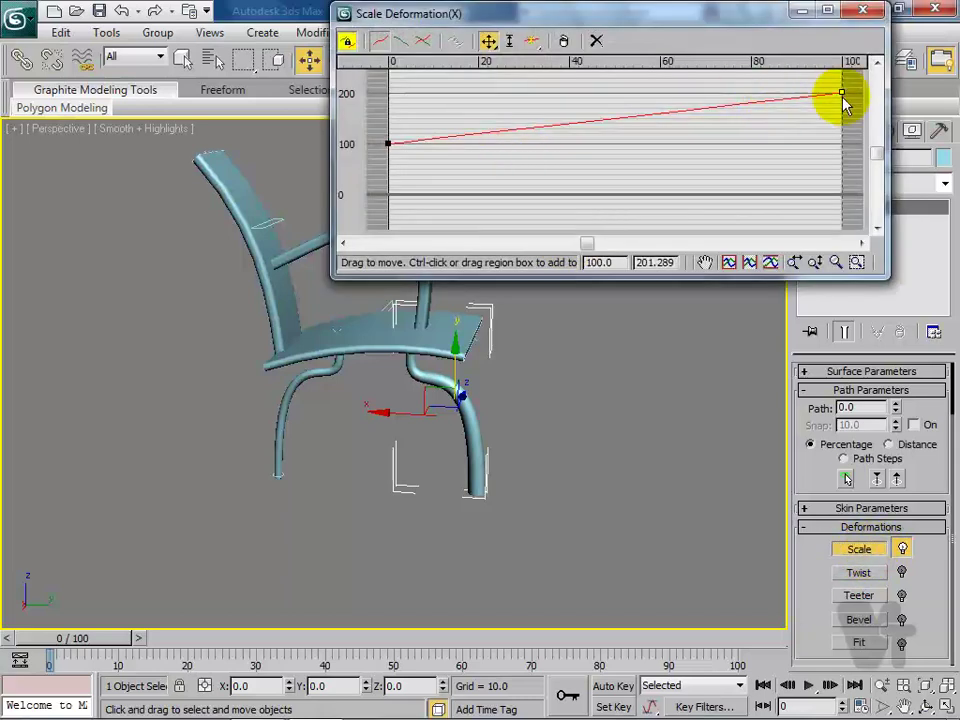
{"action": "left_click_drag", "start_coordinate": [843, 94], "coordinate": [845, 143]}
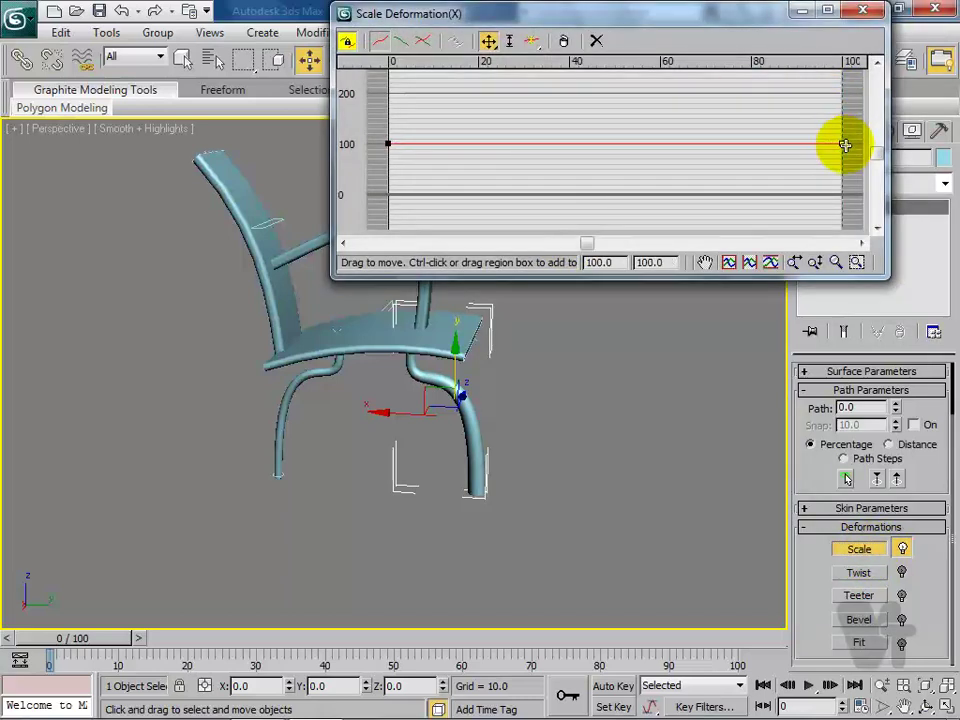
{"action": "mouse_move", "coordinate": [376, 119]}
{"action": "left_mouse_down"}
{"action": "mouse_move", "coordinate": [418, 155]}
{"action": "mouse_move", "coordinate": [852, 175]}
{"action": "left_mouse_up"}
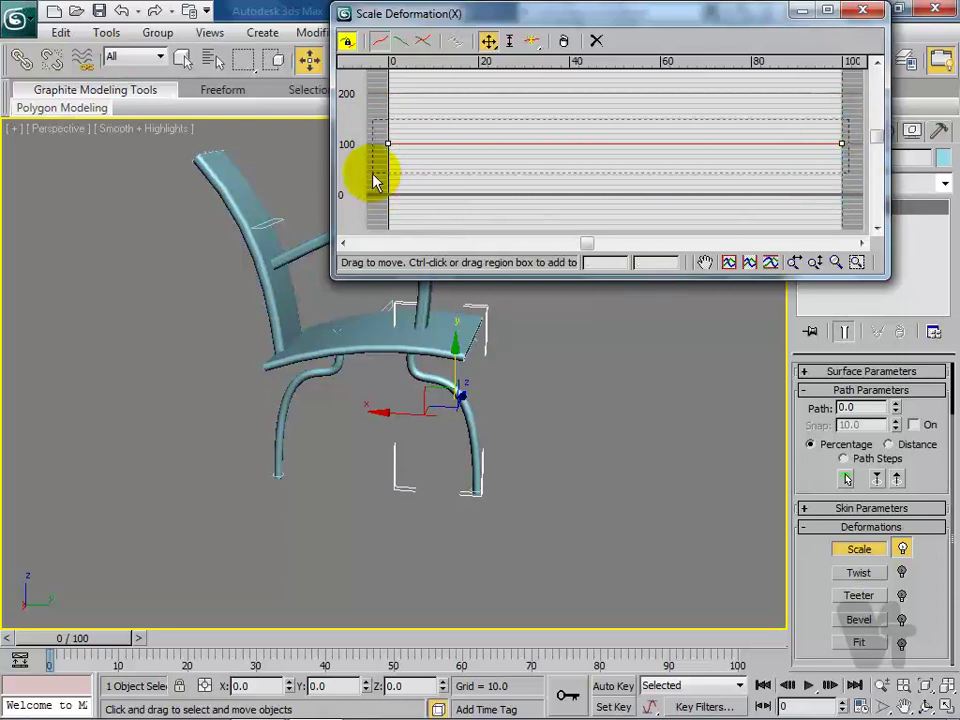
{"action": "mouse_move", "coordinate": [372, 101]}
{"action": "left_mouse_down"}
{"action": "mouse_move", "coordinate": [723, 186]}
{"action": "mouse_move", "coordinate": [855, 188]}
{"action": "left_mouse_up"}
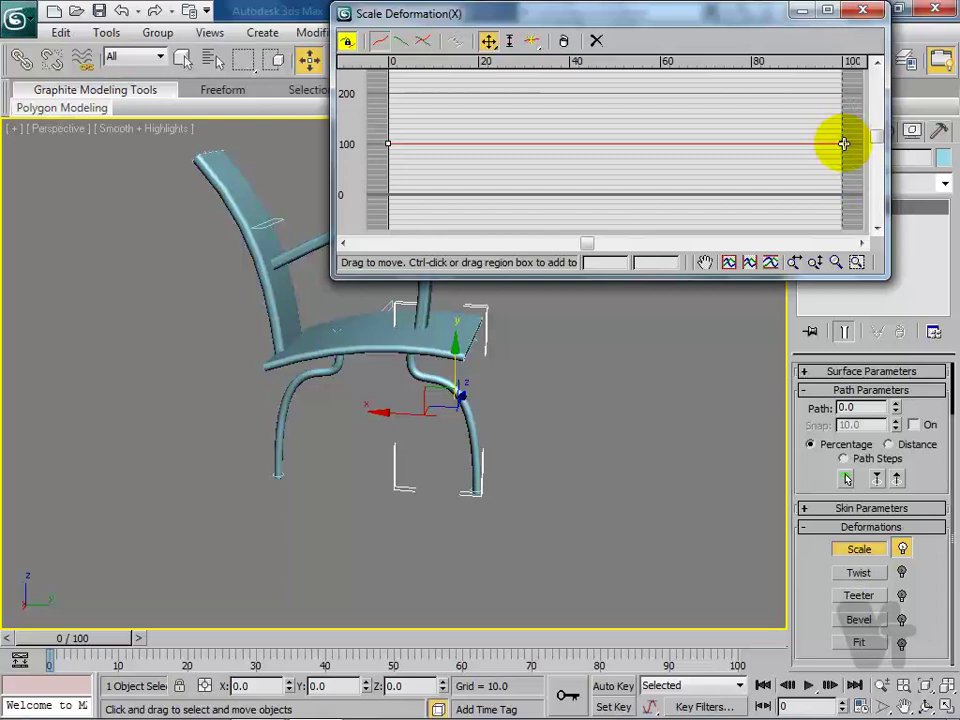
{"action": "left_click_drag", "start_coordinate": [843, 144], "coordinate": [839, 108]}
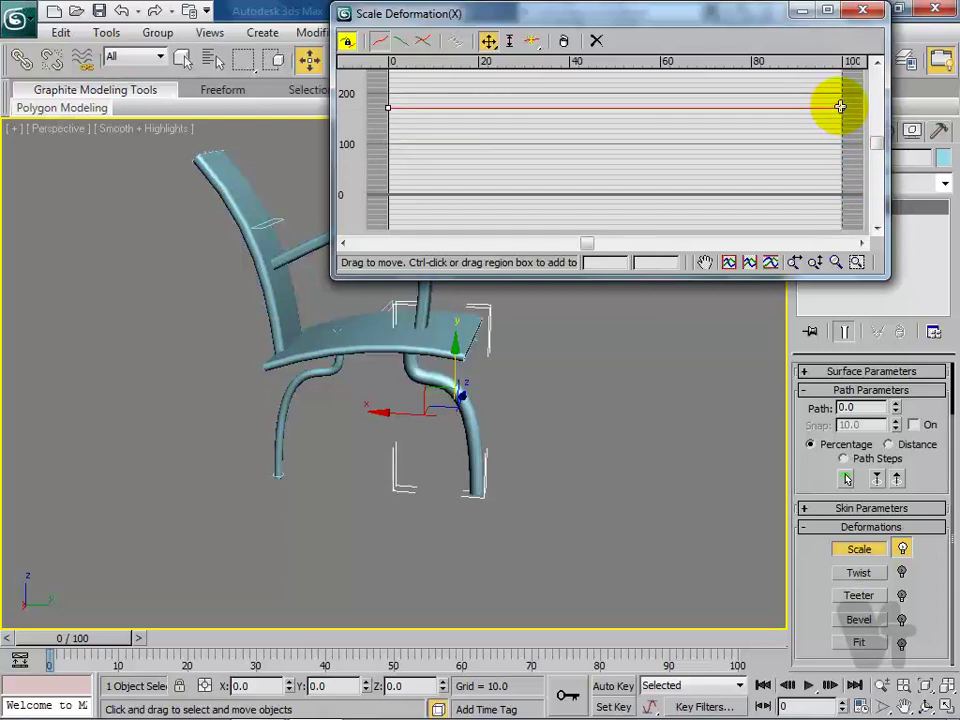
{"action": "left_click_drag", "start_coordinate": [843, 108], "coordinate": [844, 174]}
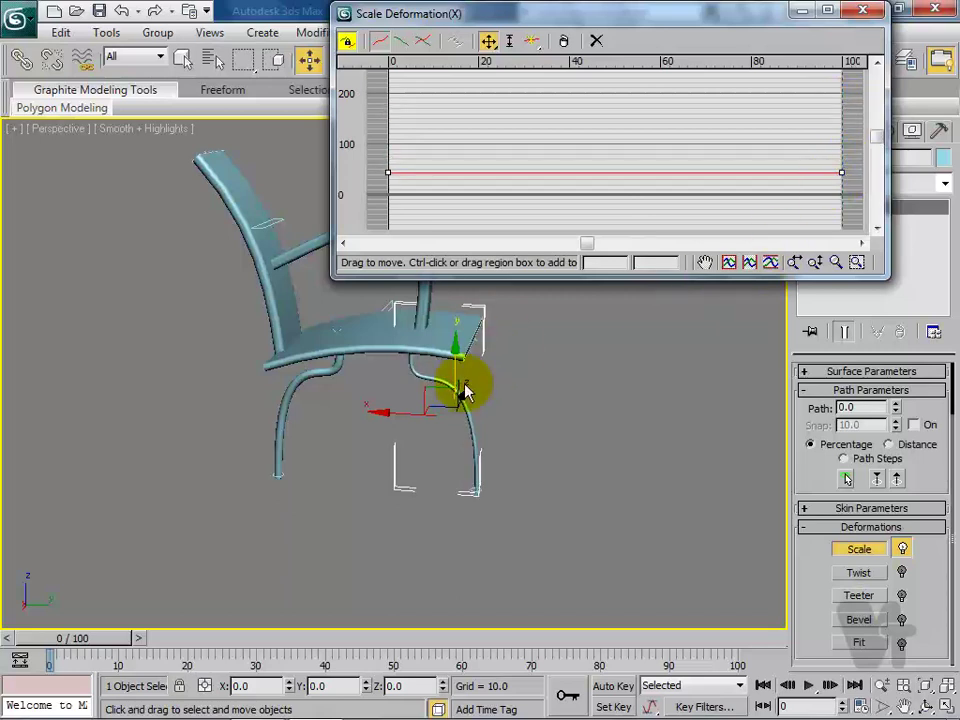
{"action": "scroll", "coordinate": [461, 386], "scroll_direction": "up", "scroll_amount": 3}
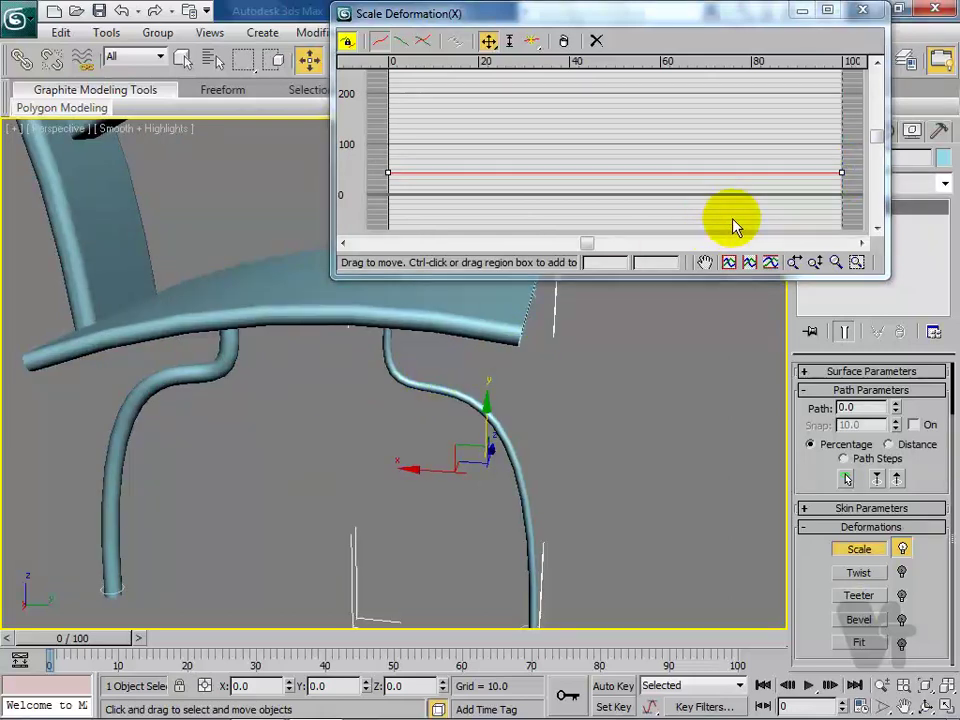
{"action": "left_click_drag", "start_coordinate": [840, 175], "coordinate": [840, 107]}
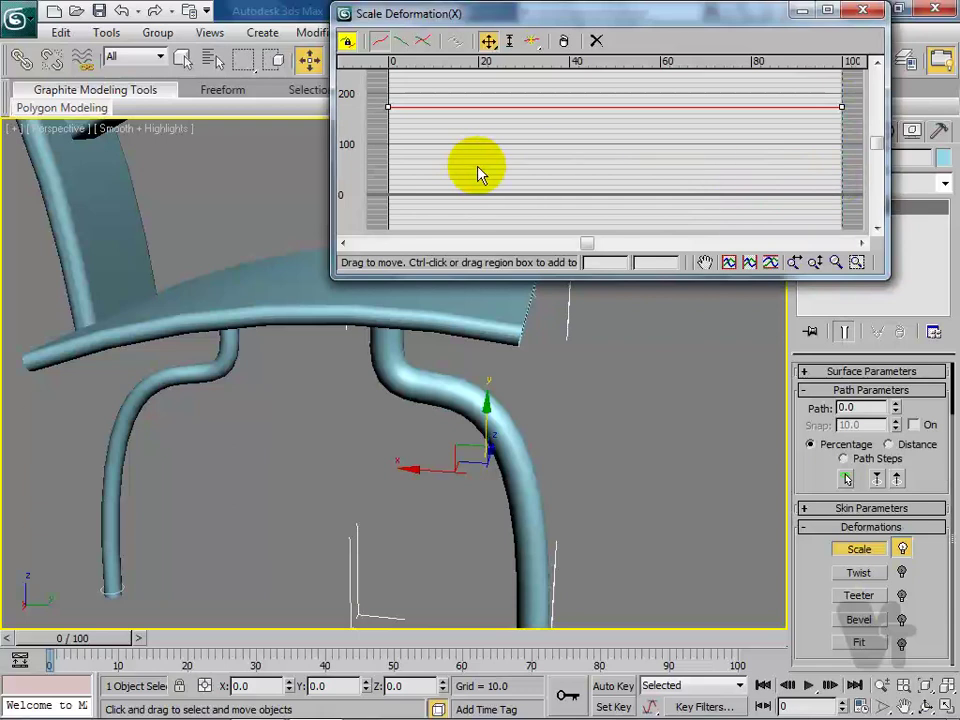
Step: Set the curve's end point to about 150% and close the Scale Deformation window
{"action": "mouse_move", "coordinate": [370, 96]}
{"action": "left_mouse_down"}
{"action": "mouse_move", "coordinate": [393, 120]}
{"action": "mouse_move", "coordinate": [391, 142]}
{"action": "left_mouse_up"}
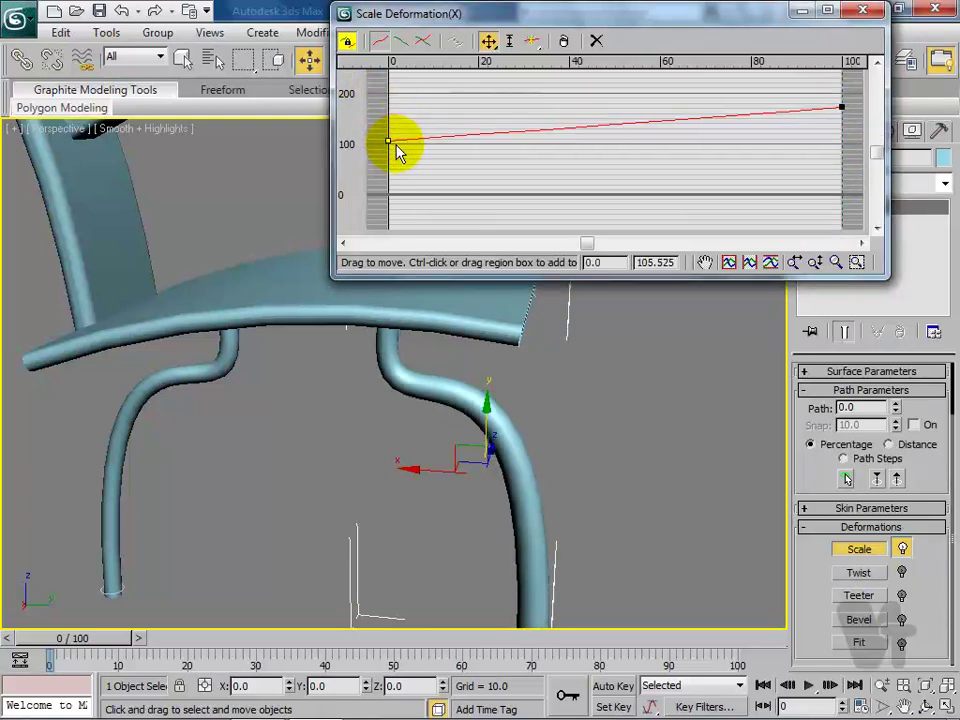
{"action": "left_click_drag", "start_coordinate": [842, 107], "coordinate": [843, 119]}
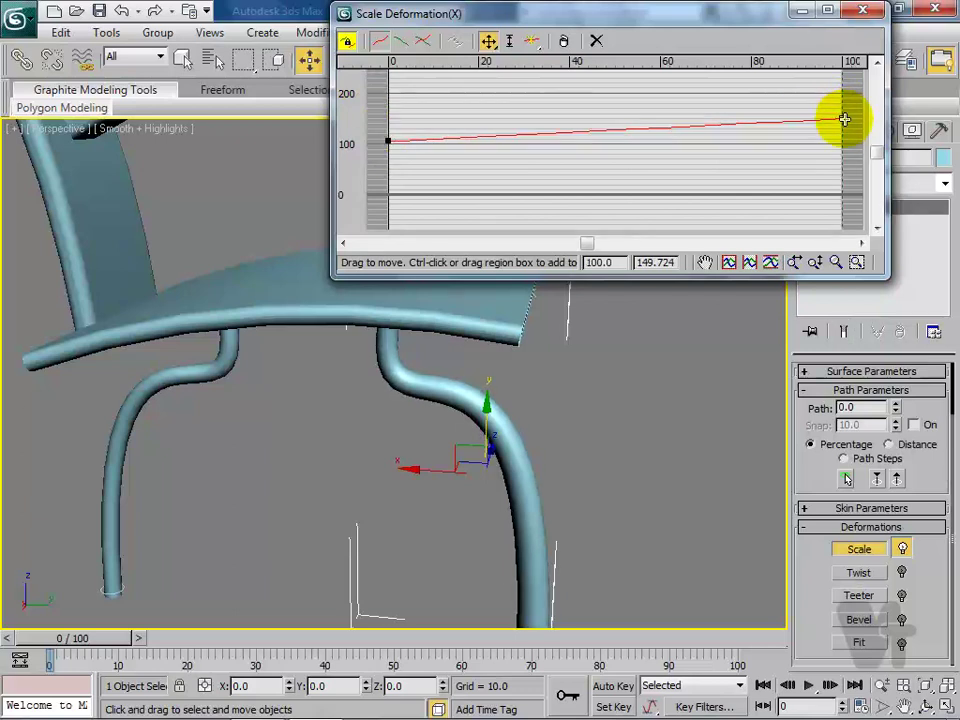
{"action": "left_click", "coordinate": [868, 14]}
{"action": "middle_click_drag", "start_coordinate": [518, 450], "coordinate": [536, 362]}
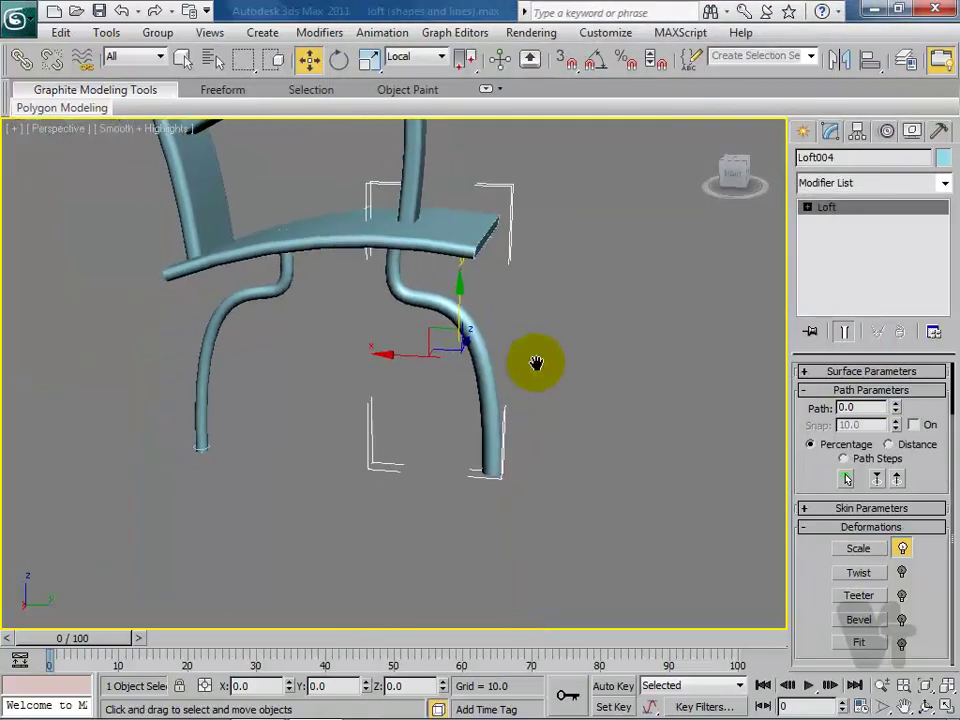
Step: Zoom in on the leg and open Loft004's Twist Deformation graph, moved aside
{"action": "scroll", "coordinate": [495, 378], "scroll_direction": "up", "scroll_amount": 3}
{"action": "scroll", "coordinate": [490, 386], "scroll_direction": "up", "scroll_amount": 1}
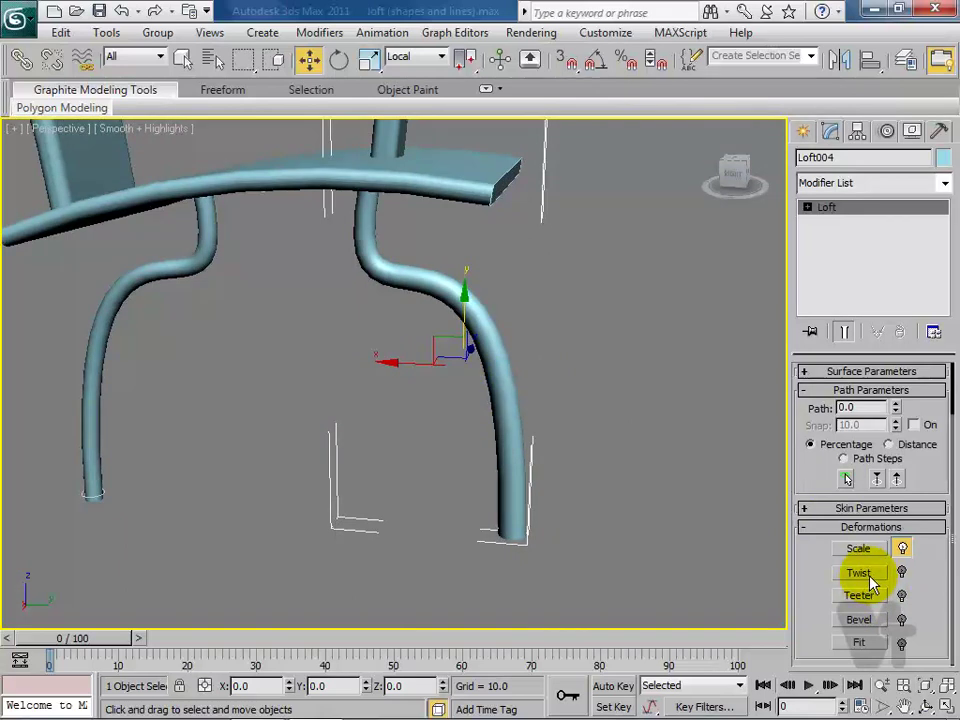
{"action": "left_click", "coordinate": [866, 582]}
{"action": "mouse_move", "coordinate": [302, 156]}
{"action": "left_mouse_down"}
{"action": "mouse_move", "coordinate": [552, 186]}
{"action": "mouse_move", "coordinate": [626, 26]}
{"action": "left_mouse_up"}
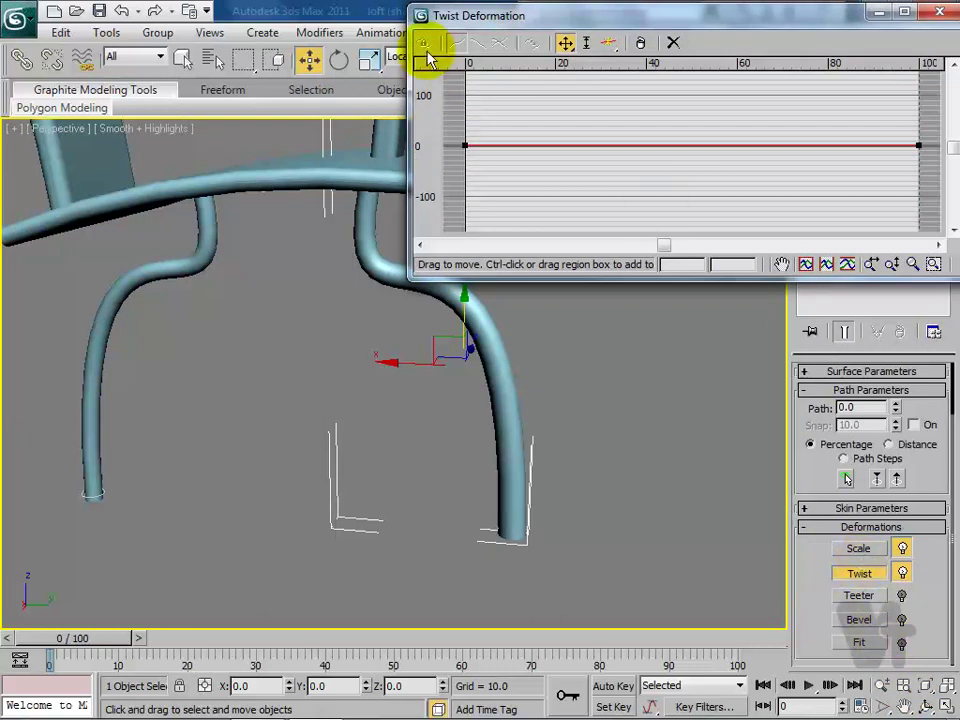
Step: Set the Twist curve's start point to 100 and drag its end point down to about -155
{"action": "left_click_drag", "start_coordinate": [580, 18], "coordinate": [665, 20]}
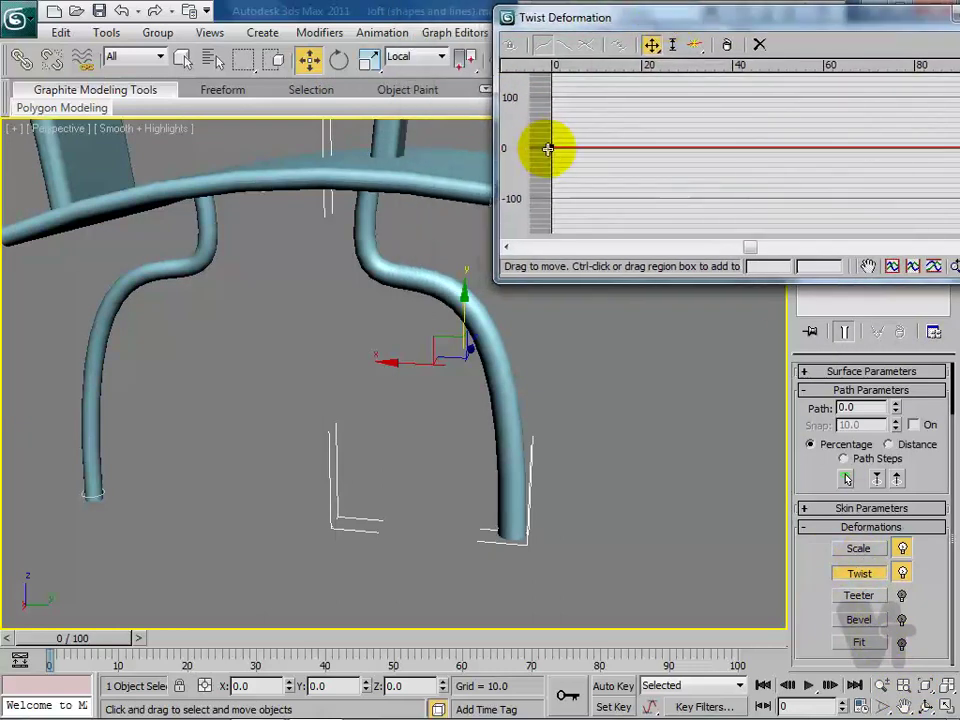
{"action": "mouse_move", "coordinate": [552, 148]}
{"action": "left_mouse_down"}
{"action": "mouse_move", "coordinate": [555, 120]}
{"action": "mouse_move", "coordinate": [552, 200]}
{"action": "mouse_move", "coordinate": [540, 165]}
{"action": "mouse_move", "coordinate": [546, 122]}
{"action": "mouse_move", "coordinate": [551, 146]}
{"action": "left_mouse_up"}
{"action": "left_click", "coordinate": [560, 188]}
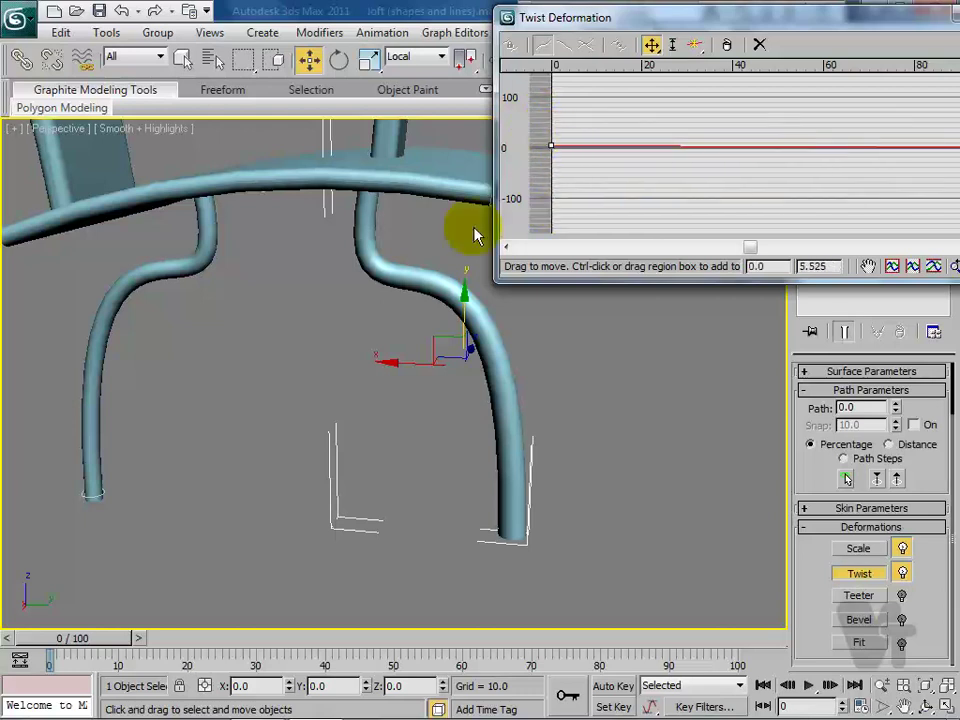
{"action": "left_click_drag", "start_coordinate": [692, 12], "coordinate": [234, 43]}
{"action": "left_click_drag", "start_coordinate": [545, 178], "coordinate": [546, 257]}
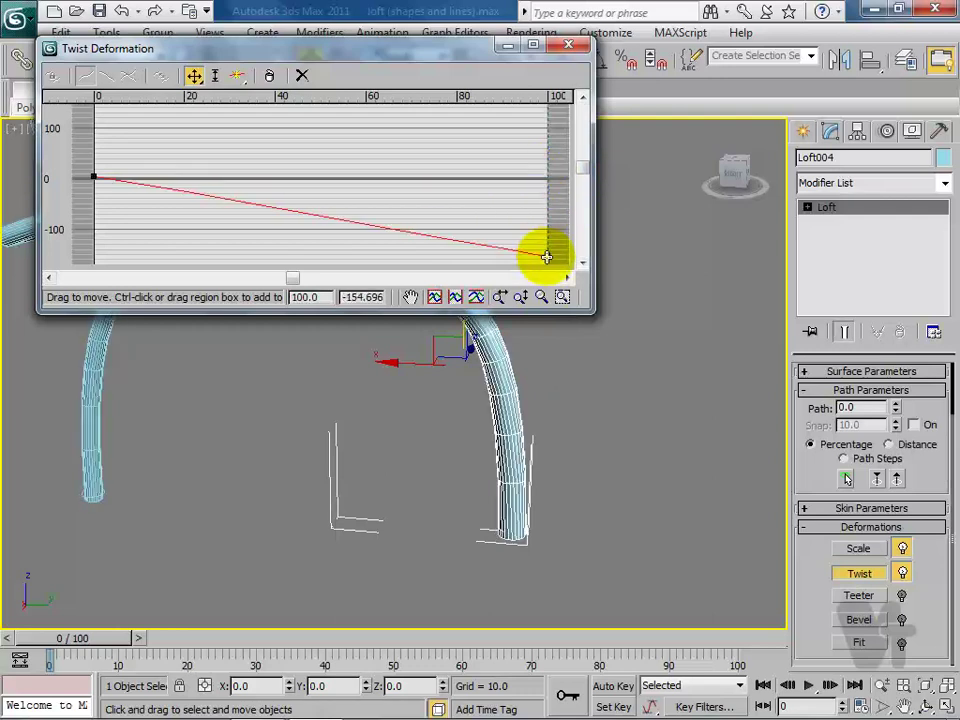
{"action": "mouse_move", "coordinate": [466, 56]}
{"action": "left_mouse_down"}
{"action": "mouse_move", "coordinate": [579, 429]}
{"action": "mouse_move", "coordinate": [561, 536]}
{"action": "mouse_move", "coordinate": [889, 167]}
{"action": "mouse_move", "coordinate": [887, 147]}
{"action": "left_mouse_up"}
{"action": "mouse_move", "coordinate": [614, 131]}
{"action": "left_mouse_down"}
{"action": "mouse_move", "coordinate": [632, 15]}
{"action": "mouse_move", "coordinate": [614, 131]}
{"action": "left_mouse_up"}
{"action": "scroll", "coordinate": [210, 368], "scroll_direction": "up", "scroll_amount": 5}
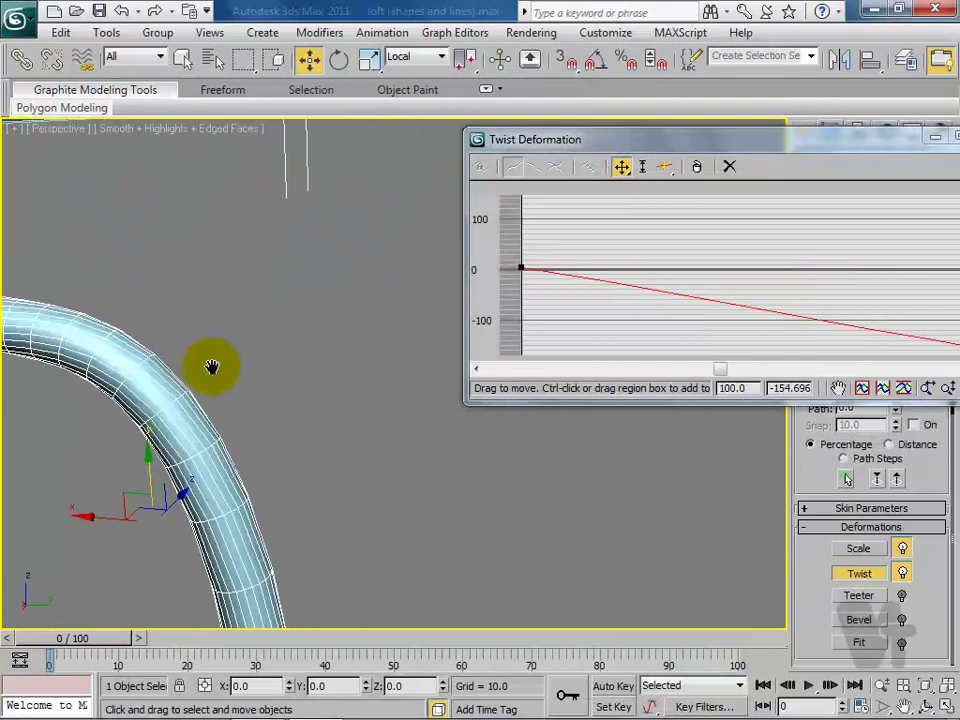
{"action": "middle_click_drag", "start_coordinate": [210, 368], "coordinate": [328, 302]}
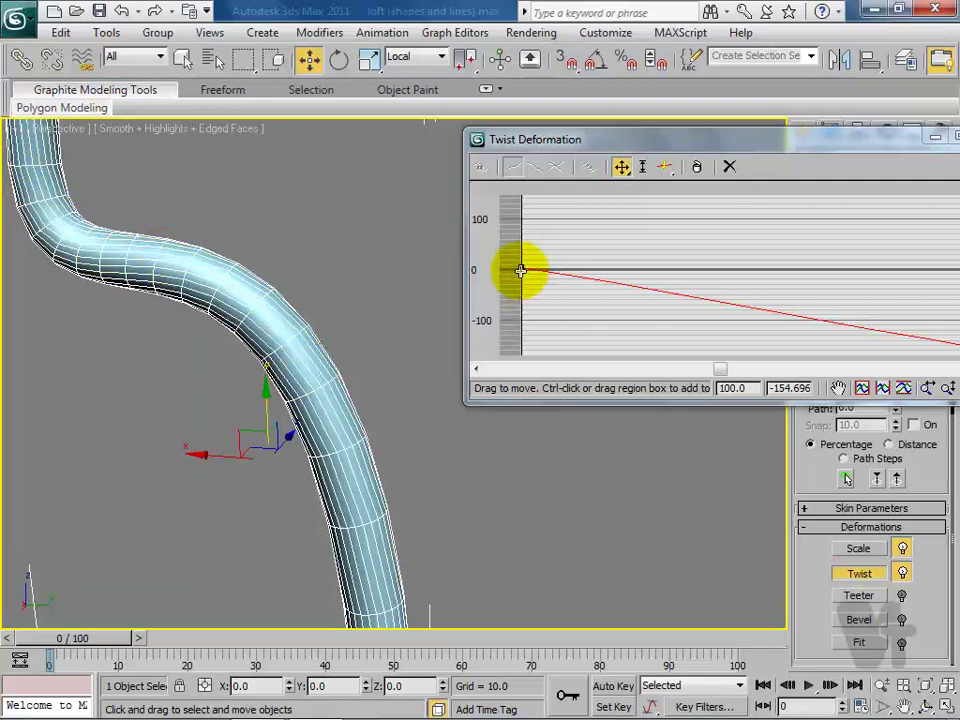
{"action": "left_click_drag", "start_coordinate": [523, 267], "coordinate": [523, 213]}
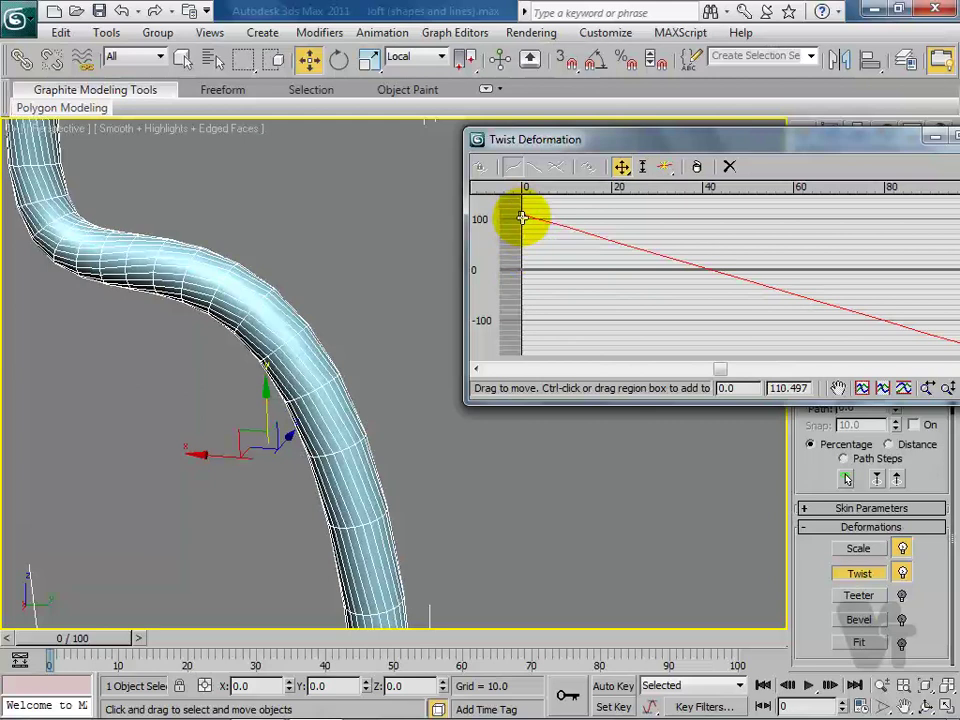
{"action": "left_click_drag", "start_coordinate": [729, 139], "coordinate": [541, 101]}
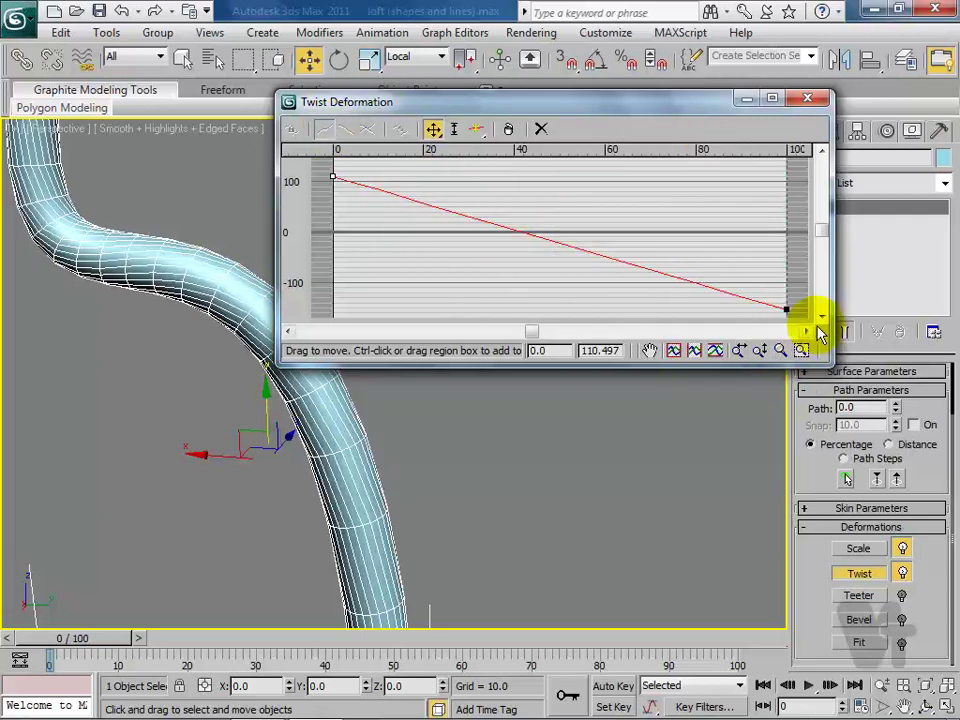
Step: Zoom out the twist graph, push the end point to about -376, and close the graph
{"action": "left_click", "coordinate": [780, 350]}
{"action": "mouse_move", "coordinate": [321, 176]}
{"action": "left_mouse_down"}
{"action": "mouse_move", "coordinate": [356, 201]}
{"action": "mouse_move", "coordinate": [325, 149]}
{"action": "mouse_move", "coordinate": [508, 333]}
{"action": "left_mouse_up"}
{"action": "mouse_move", "coordinate": [504, 297]}
{"action": "left_mouse_down"}
{"action": "mouse_move", "coordinate": [489, 255]}
{"action": "mouse_move", "coordinate": [523, 279]}
{"action": "left_mouse_up"}
{"action": "mouse_move", "coordinate": [428, 100]}
{"action": "left_mouse_down"}
{"action": "mouse_move", "coordinate": [470, 66]}
{"action": "mouse_move", "coordinate": [570, 60]}
{"action": "left_mouse_up"}
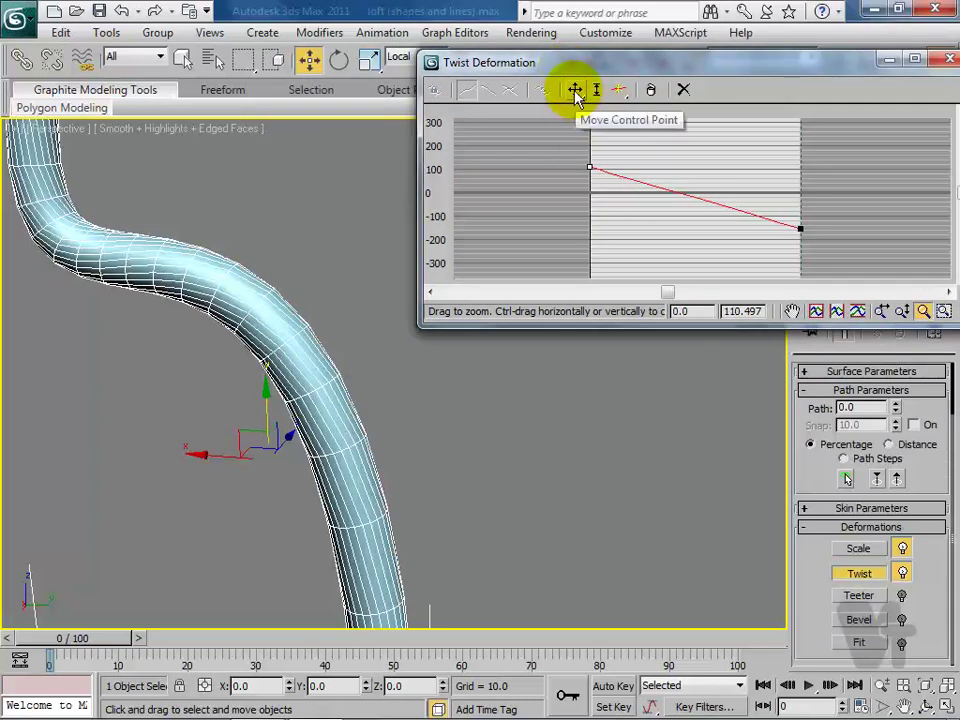
{"action": "left_click", "coordinate": [577, 91]}
{"action": "left_click_drag", "start_coordinate": [799, 228], "coordinate": [803, 278]}
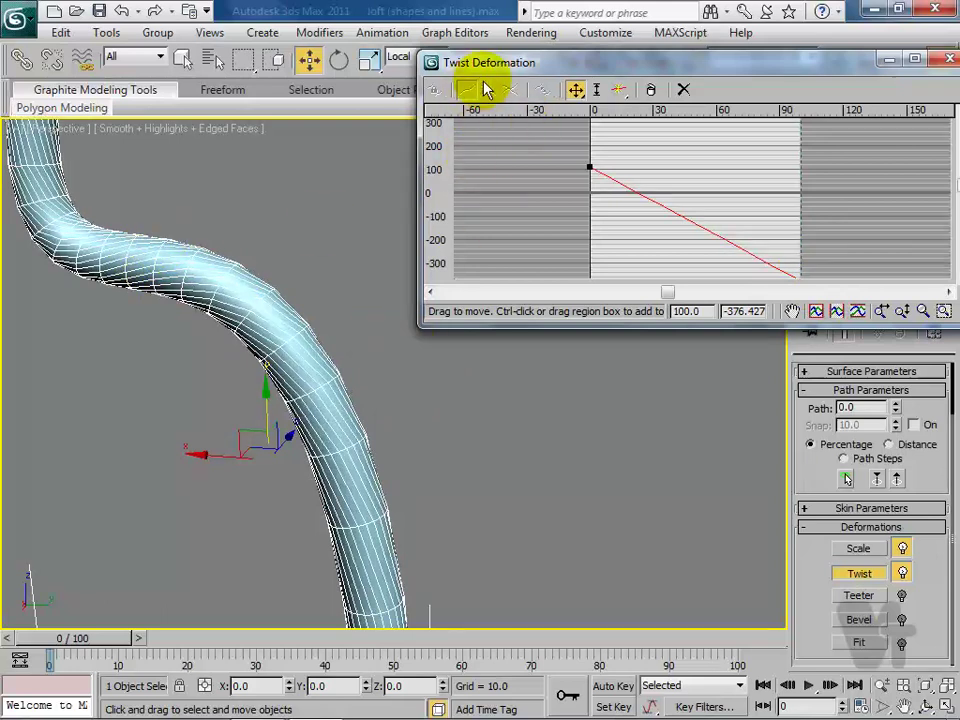
{"action": "scroll", "coordinate": [226, 226], "scroll_direction": "down", "scroll_amount": 5}
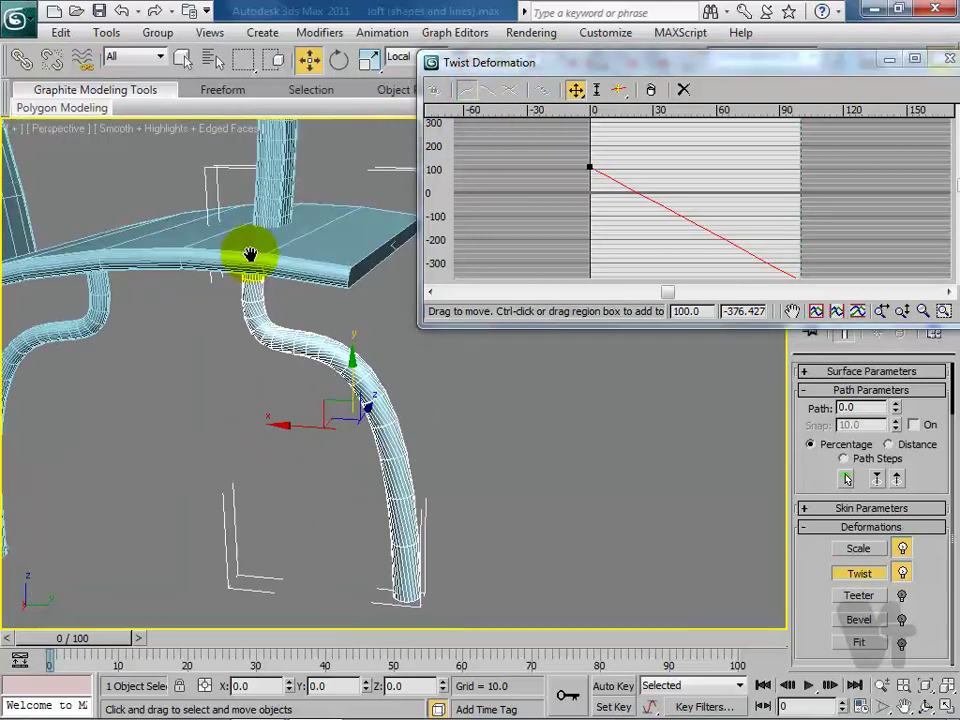
{"action": "scroll", "coordinate": [390, 461], "scroll_direction": "up", "scroll_amount": 2}
{"action": "scroll", "coordinate": [424, 508], "scroll_direction": "up", "scroll_amount": 3}
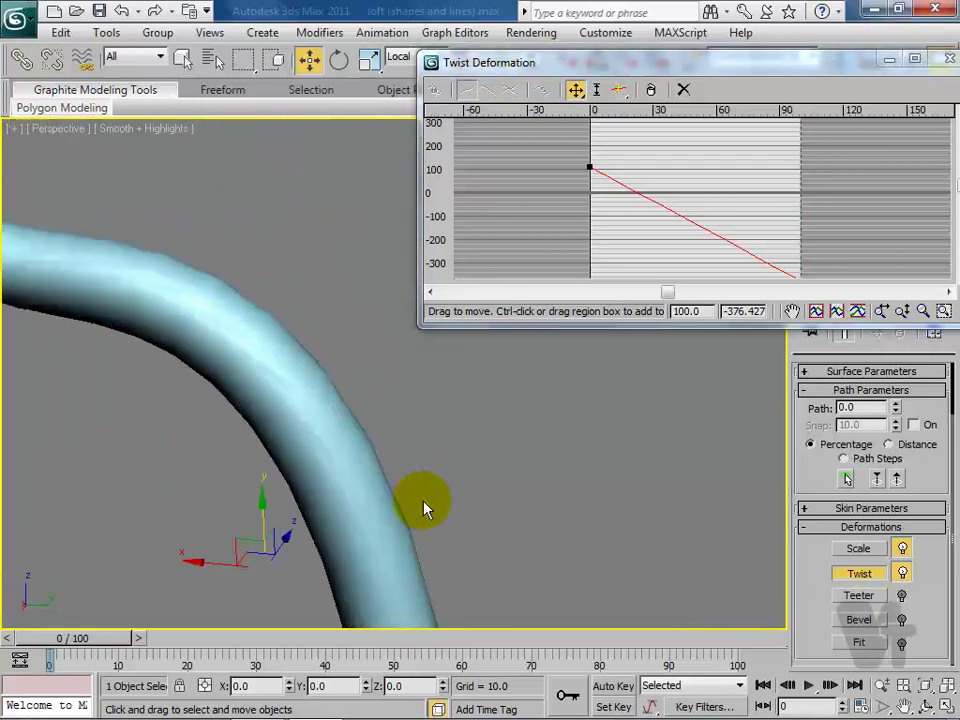
{"action": "scroll", "coordinate": [424, 506], "scroll_direction": "down", "scroll_amount": 5}
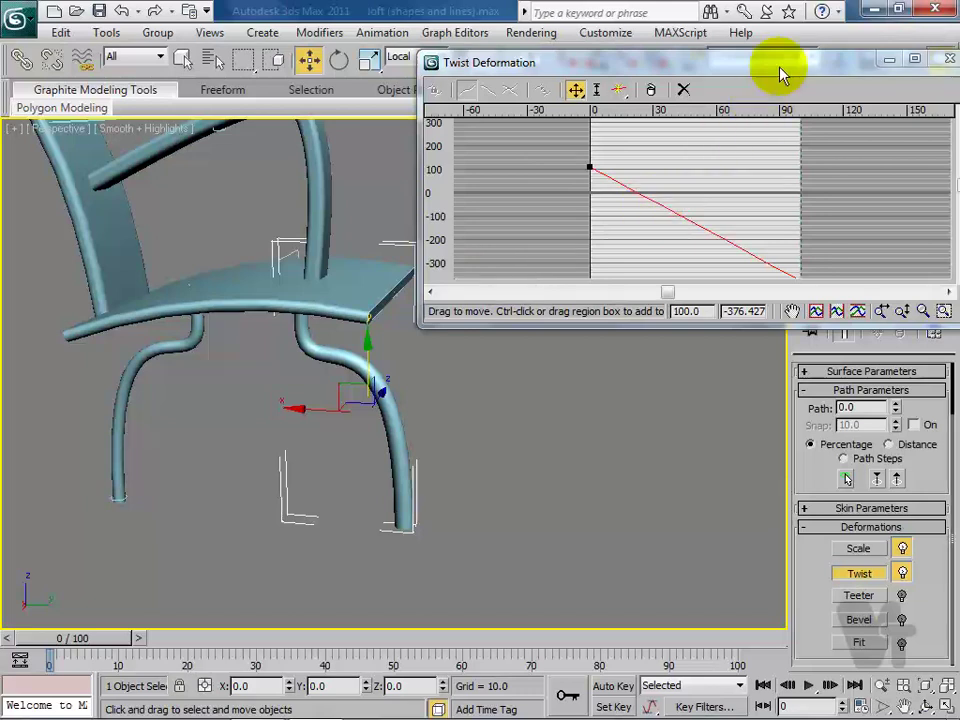
{"action": "left_click_drag", "start_coordinate": [782, 74], "coordinate": [581, 72]}
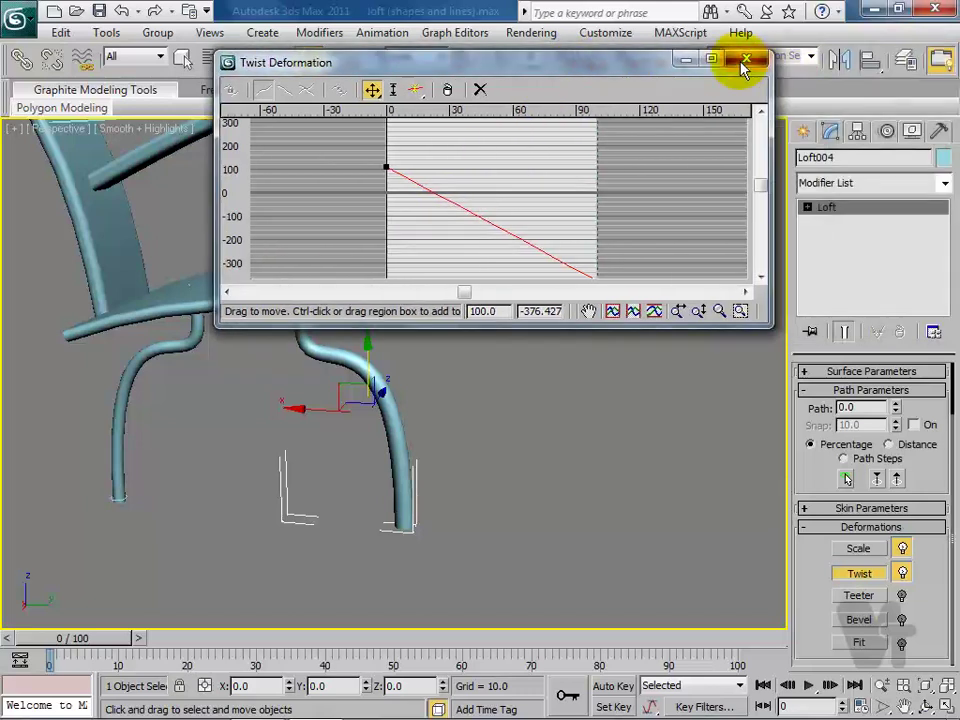
{"action": "left_click", "coordinate": [744, 62]}
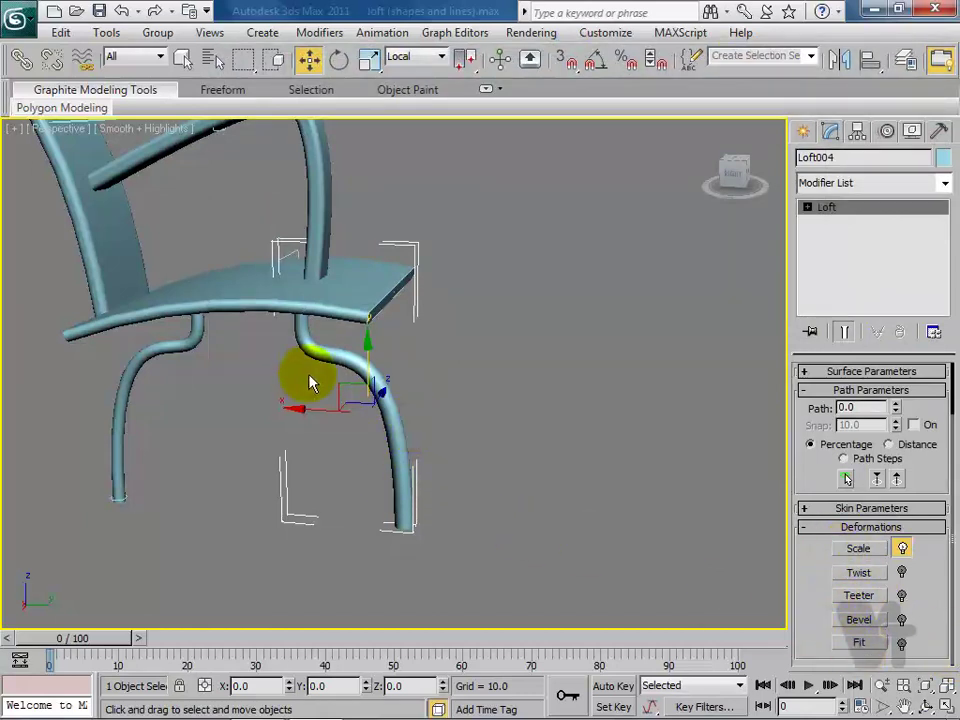
Step: Select both leg lofts and move them out to the seat's right edge in wireframe Front view
{"action": "middle_click_drag", "start_coordinate": [311, 381], "coordinate": [499, 467], "text": "alt"}
{"action": "middle_click_drag", "start_coordinate": [557, 430], "coordinate": [444, 421], "text": "alt"}
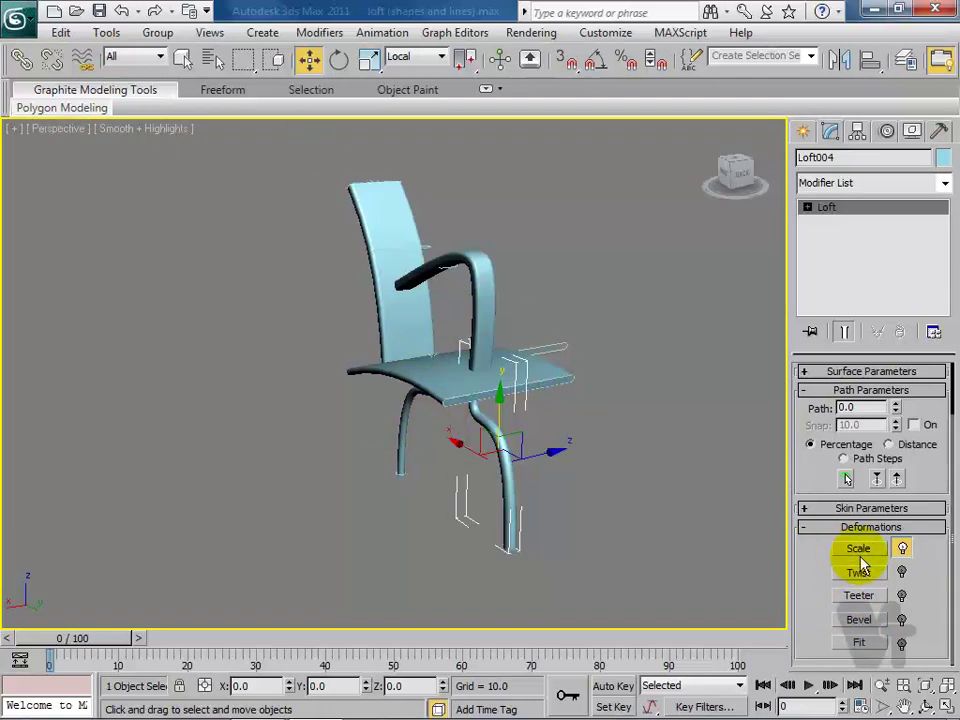
{"action": "mouse_move", "coordinate": [418, 482]}
{"action": "middle_mouse_down", "text": "alt"}
{"action": "mouse_move", "coordinate": [506, 432]}
{"action": "mouse_move", "coordinate": [514, 381]}
{"action": "mouse_move", "coordinate": [564, 386]}
{"action": "mouse_move", "coordinate": [514, 399]}
{"action": "mouse_move", "coordinate": [587, 288]}
{"action": "mouse_move", "coordinate": [536, 379]}
{"action": "mouse_move", "coordinate": [450, 369]}
{"action": "mouse_move", "coordinate": [523, 364]}
{"action": "mouse_move", "coordinate": [481, 415]}
{"action": "mouse_move", "coordinate": [546, 332]}
{"action": "mouse_move", "coordinate": [440, 510]}
{"action": "mouse_move", "coordinate": [604, 521]}
{"action": "mouse_move", "coordinate": [548, 516]}
{"action": "middle_mouse_up", "text": "alt"}
{"action": "left_click", "coordinate": [415, 500], "text": "ctrl"}
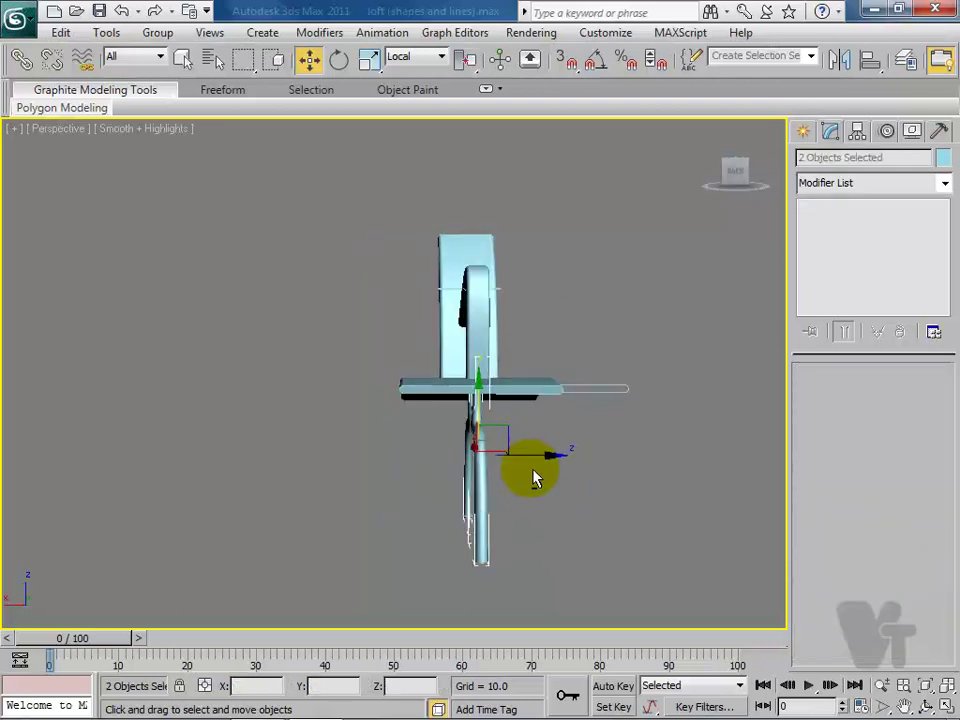
{"action": "key", "text": "f"}
{"action": "mouse_move", "coordinate": [360, 437]}
{"action": "middle_mouse_down"}
{"action": "mouse_move", "coordinate": [392, 409]}
{"action": "mouse_move", "coordinate": [423, 353]}
{"action": "middle_mouse_up"}
{"action": "key", "text": "F3"}
{"action": "scroll", "coordinate": [428, 396], "scroll_direction": "up", "scroll_amount": 2}
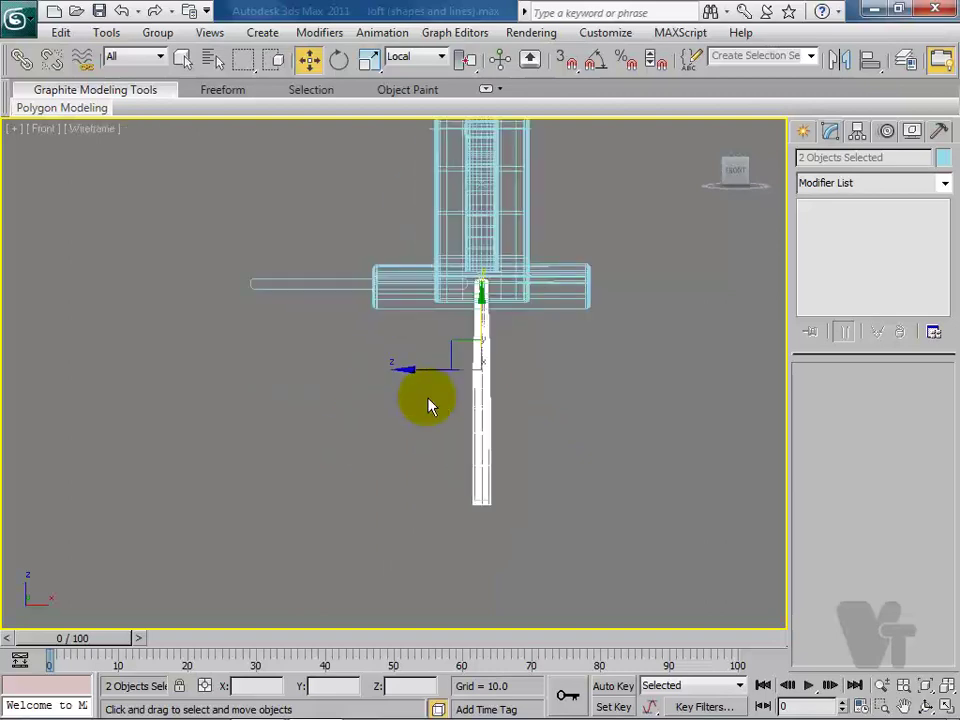
{"action": "scroll", "coordinate": [428, 396], "scroll_direction": "up", "scroll_amount": 2}
{"action": "mouse_move", "coordinate": [413, 396]}
{"action": "left_mouse_down"}
{"action": "mouse_move", "coordinate": [508, 399]}
{"action": "mouse_move", "coordinate": [489, 402]}
{"action": "left_mouse_up"}
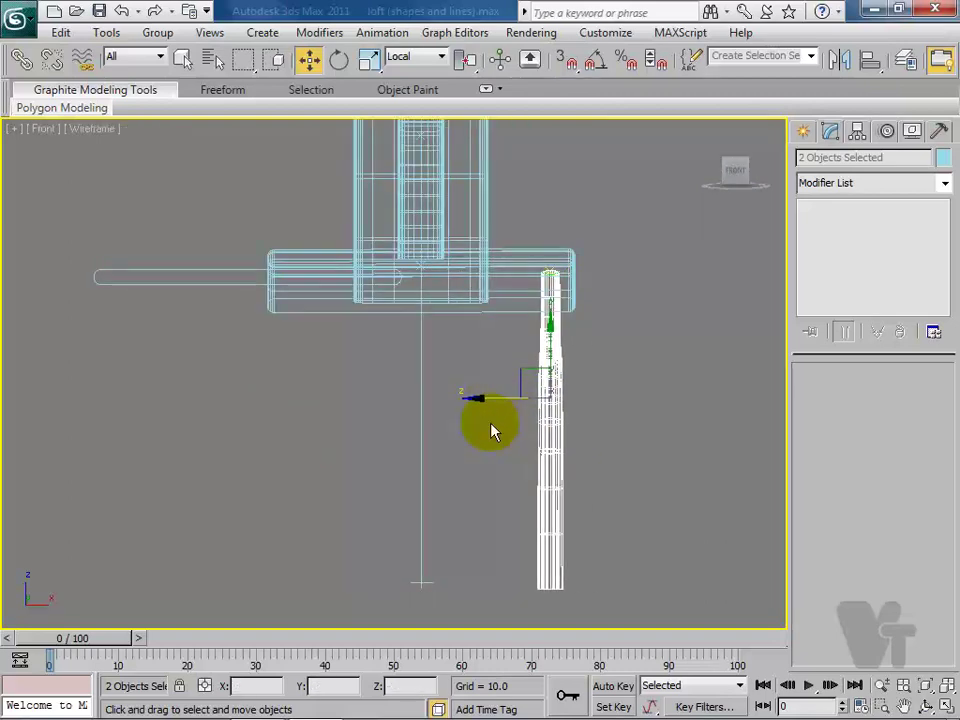
{"action": "left_click", "coordinate": [596, 402]}
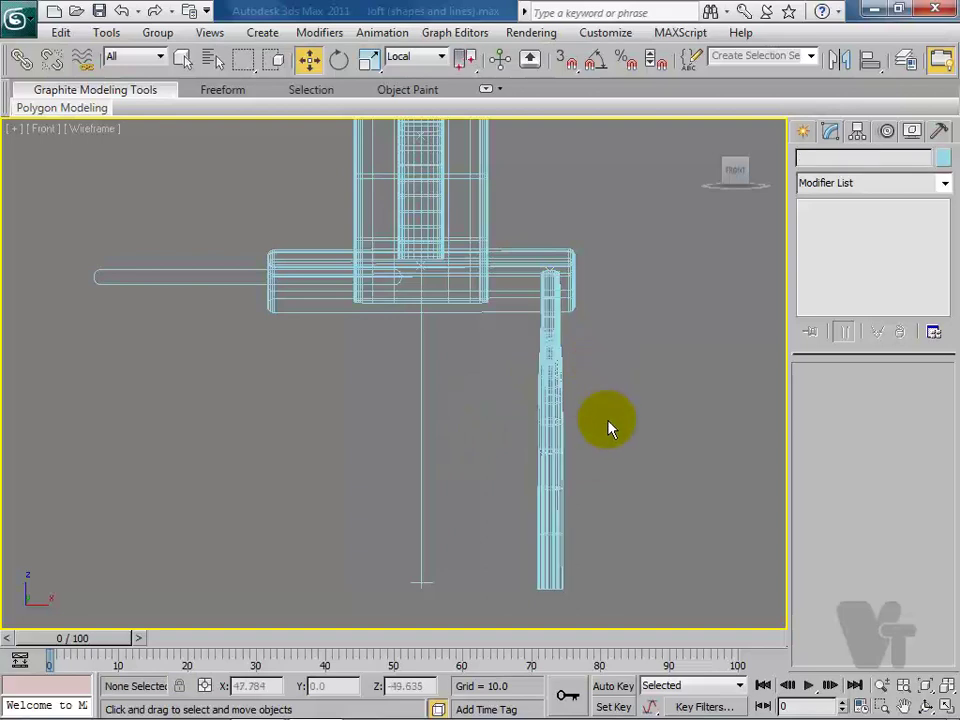
Step: Region-select both leg objects in a 3D view of the chair
{"action": "mouse_move", "coordinate": [669, 435]}
{"action": "middle_mouse_down", "text": "alt"}
{"action": "mouse_move", "coordinate": [596, 454]}
{"action": "mouse_move", "coordinate": [448, 443]}
{"action": "mouse_move", "coordinate": [326, 448]}
{"action": "middle_mouse_up", "text": "alt"}
{"action": "scroll", "coordinate": [660, 447], "scroll_direction": "down", "scroll_amount": 5}
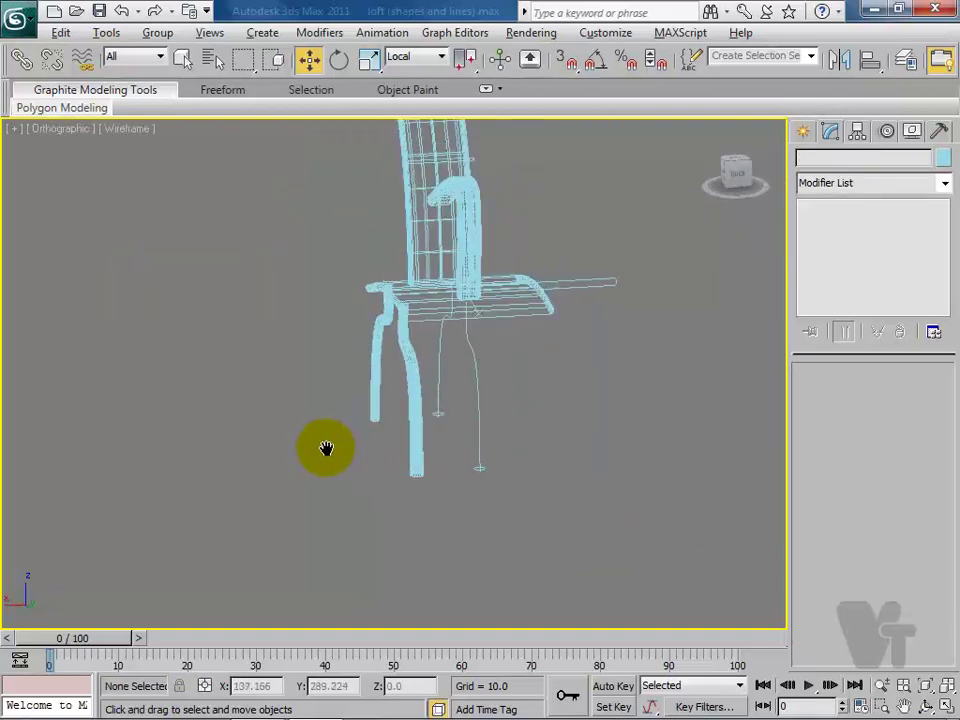
{"action": "left_click_drag", "start_coordinate": [352, 343], "coordinate": [418, 397]}
Step: Mirror both legs across the Z axis as Instance clones
{"action": "left_click", "coordinate": [840, 64]}
{"action": "left_click_drag", "start_coordinate": [445, 204], "coordinate": [698, 210]}
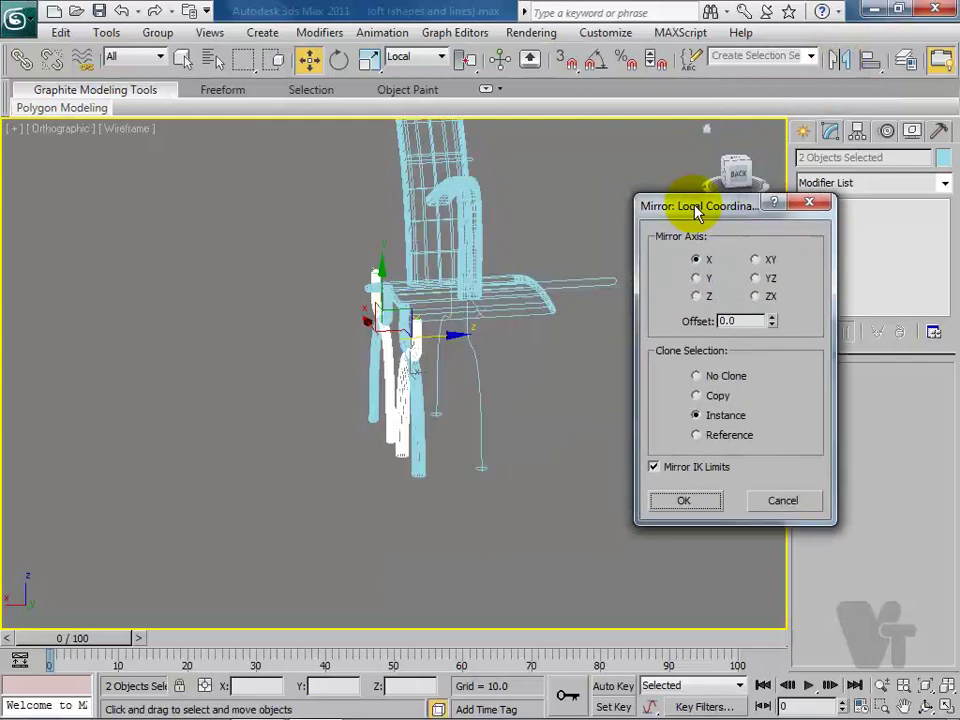
{"action": "left_click", "coordinate": [702, 298]}
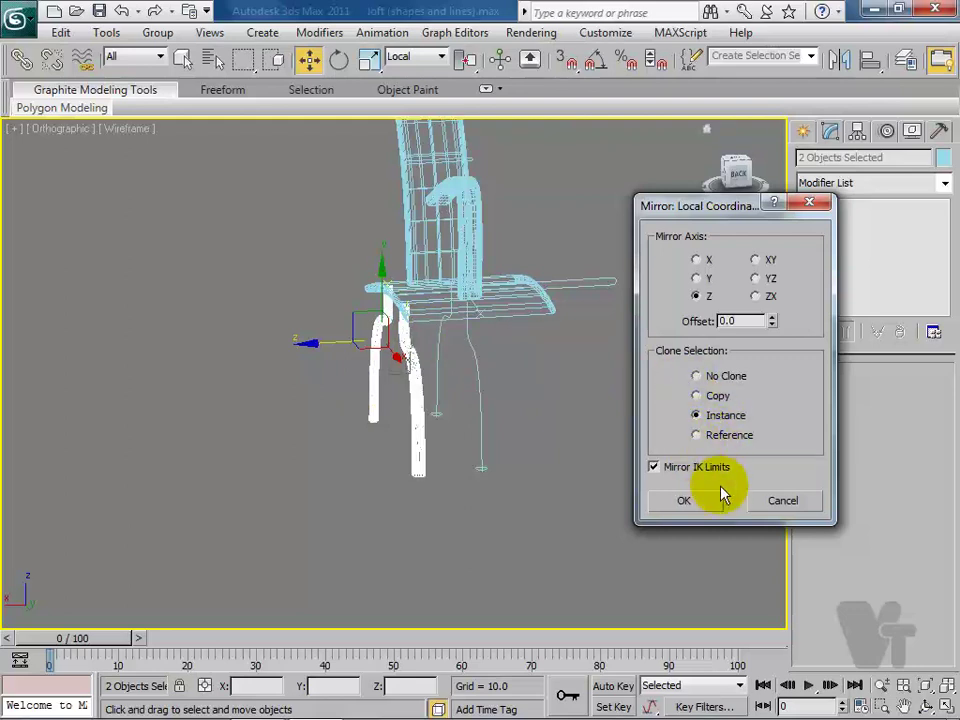
{"action": "left_click", "coordinate": [688, 503]}
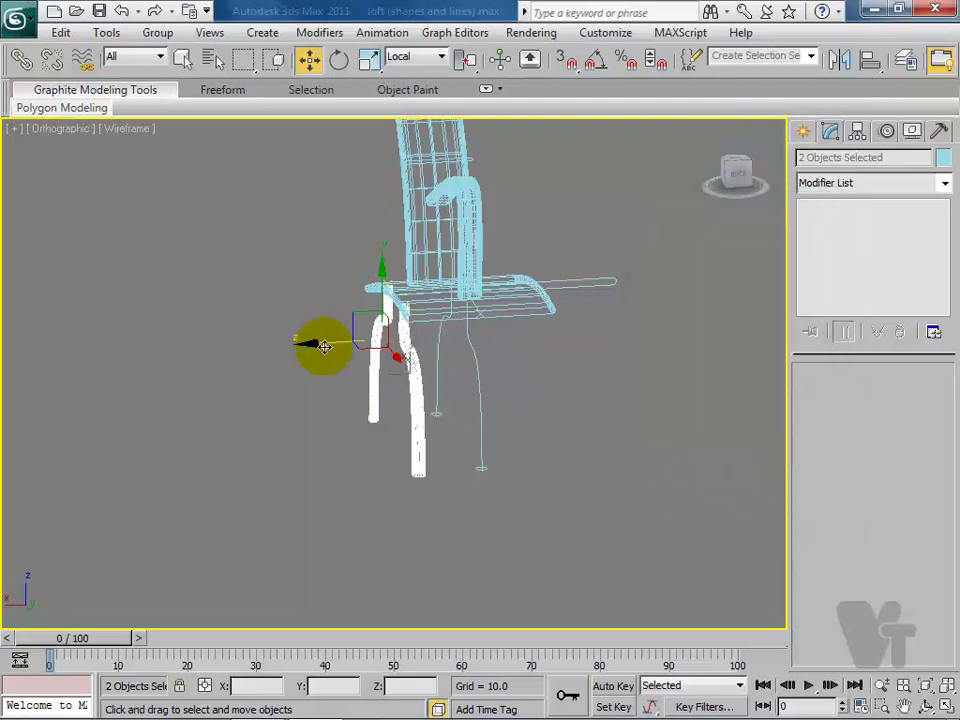
Step: Slide the mirrored legs to the seat's opposite edge in Front view
{"action": "left_click_drag", "start_coordinate": [320, 343], "coordinate": [440, 343]}
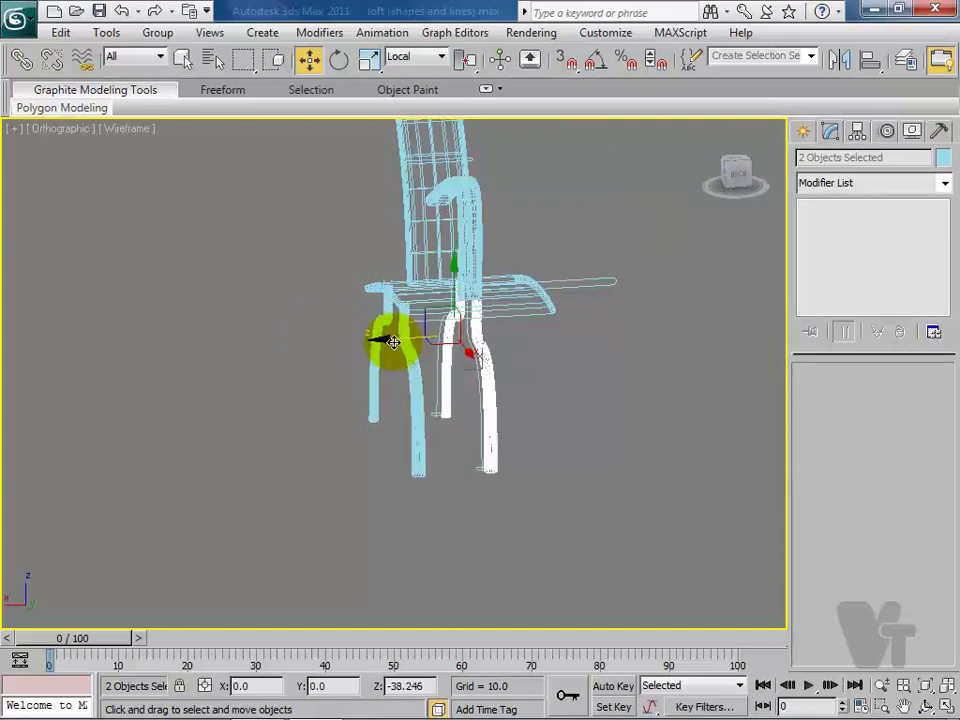
{"action": "key", "text": "f"}
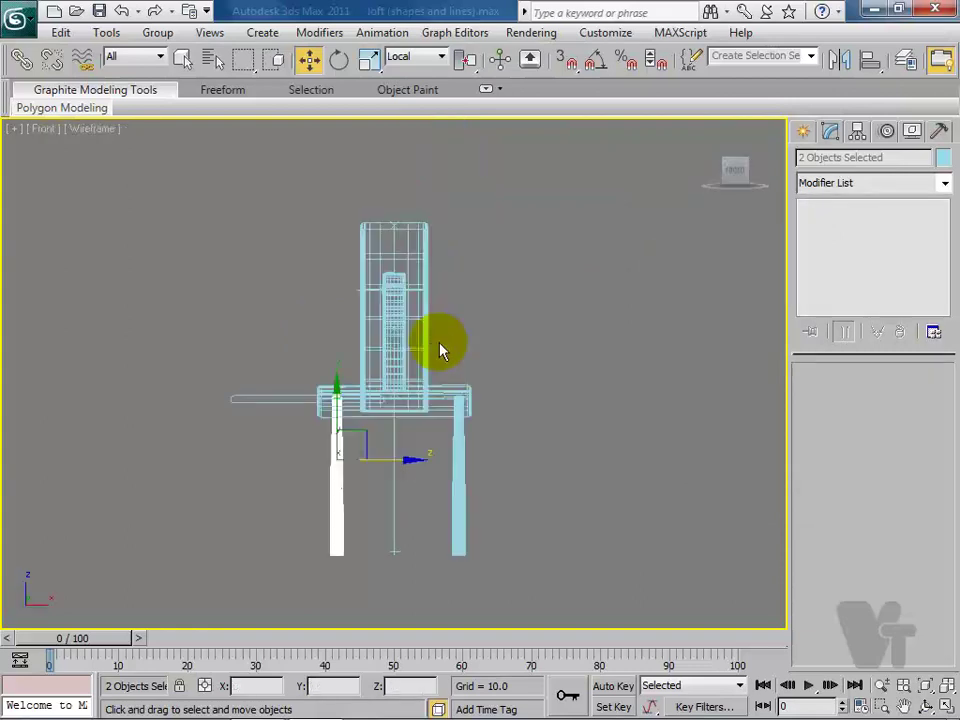
{"action": "scroll", "coordinate": [343, 461], "scroll_direction": "up", "scroll_amount": 2}
{"action": "middle_click_drag", "start_coordinate": [343, 461], "coordinate": [419, 330]}
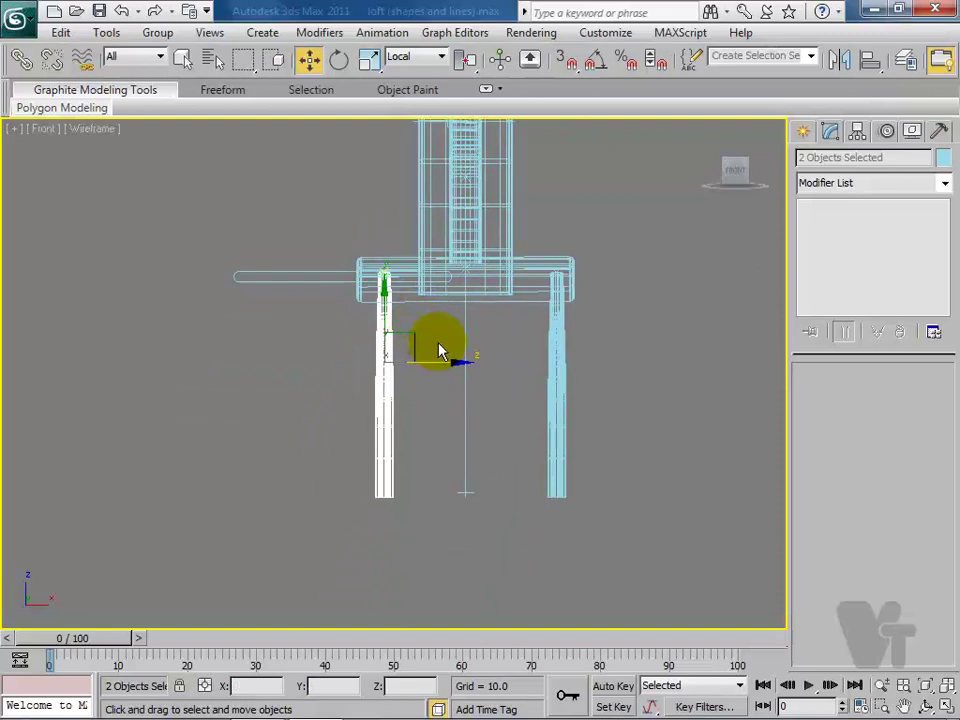
{"action": "left_click_drag", "start_coordinate": [437, 368], "coordinate": [429, 367]}
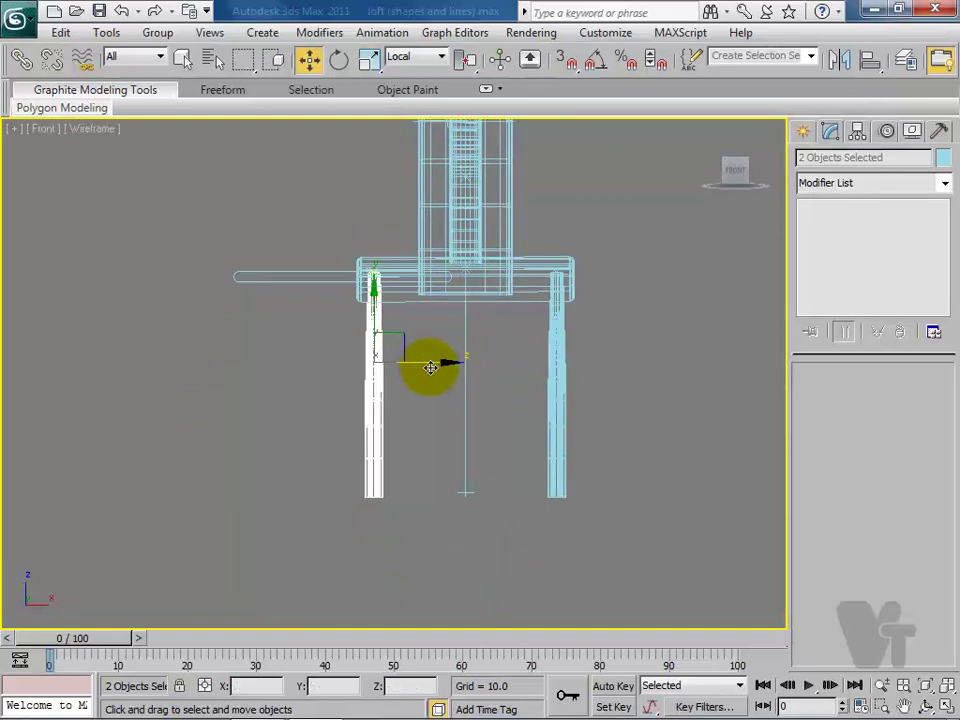
{"action": "scroll", "coordinate": [467, 257], "scroll_direction": "down", "scroll_amount": 2}
{"action": "mouse_move", "coordinate": [467, 257]}
{"action": "middle_mouse_down", "text": "alt"}
{"action": "mouse_move", "coordinate": [536, 321]}
{"action": "mouse_move", "coordinate": [435, 350]}
{"action": "mouse_move", "coordinate": [333, 355]}
{"action": "middle_mouse_up", "text": "alt"}
{"action": "key", "text": "F3"}
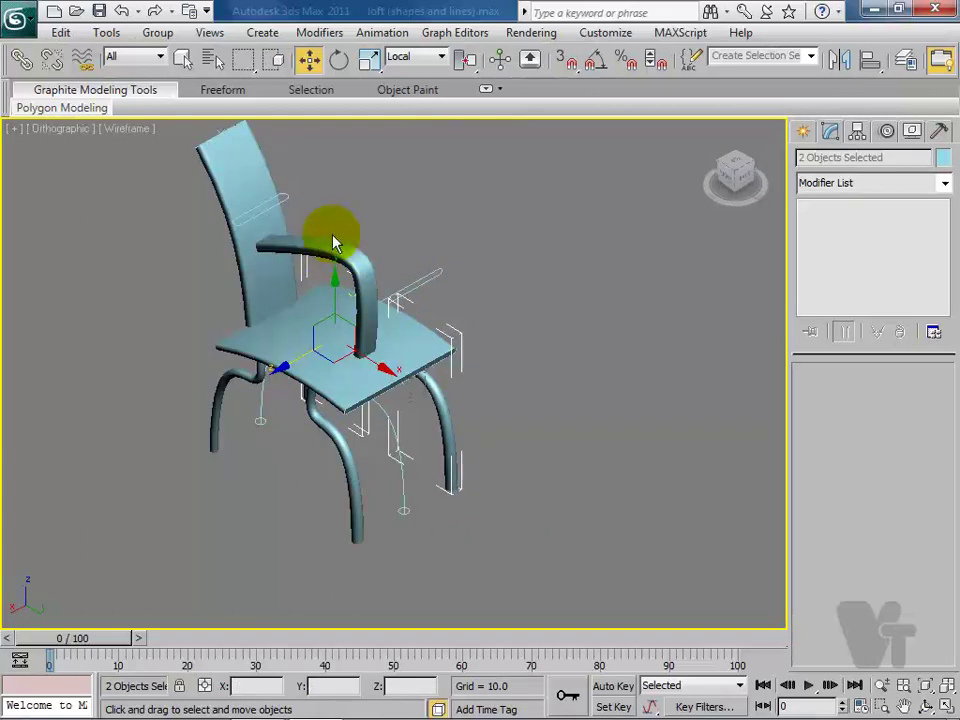
Step: Select the armrest loft Loft003 and move it beside the chair back in Front view
{"action": "left_click", "coordinate": [331, 245]}
{"action": "key", "text": "F3"}
{"action": "left_click", "coordinate": [329, 248]}
{"action": "mouse_move", "coordinate": [329, 248]}
{"action": "middle_mouse_down", "text": "alt"}
{"action": "mouse_move", "coordinate": [443, 360]}
{"action": "mouse_move", "coordinate": [424, 345]}
{"action": "middle_mouse_up", "text": "alt"}
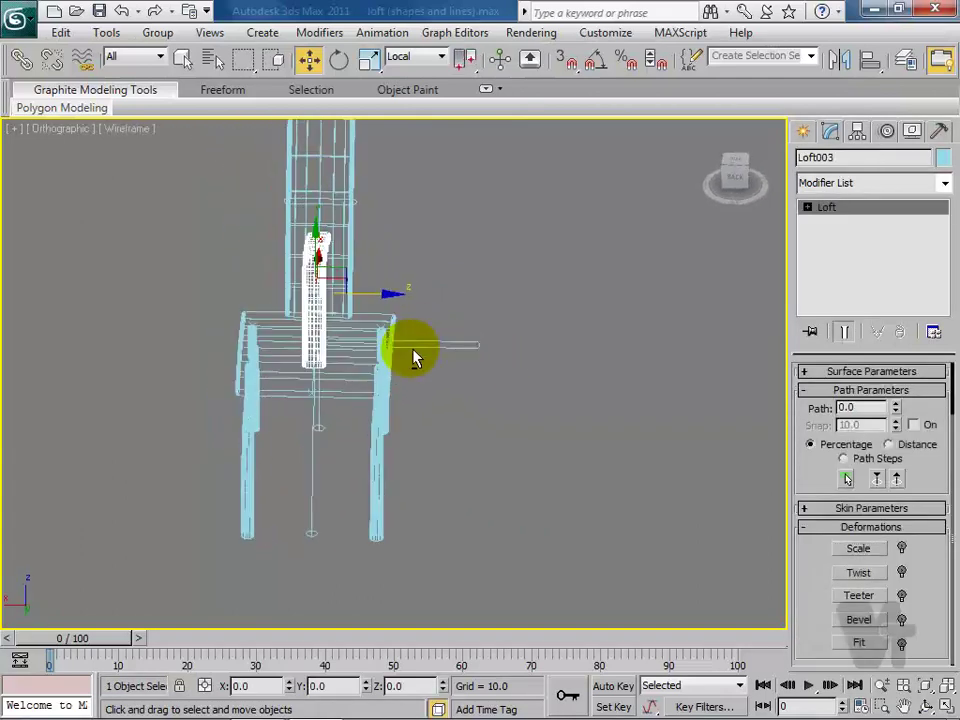
{"action": "key", "text": "f"}
{"action": "mouse_move", "coordinate": [333, 332]}
{"action": "left_mouse_down"}
{"action": "mouse_move", "coordinate": [404, 337]}
{"action": "mouse_move", "coordinate": [397, 333]}
{"action": "left_mouse_up"}
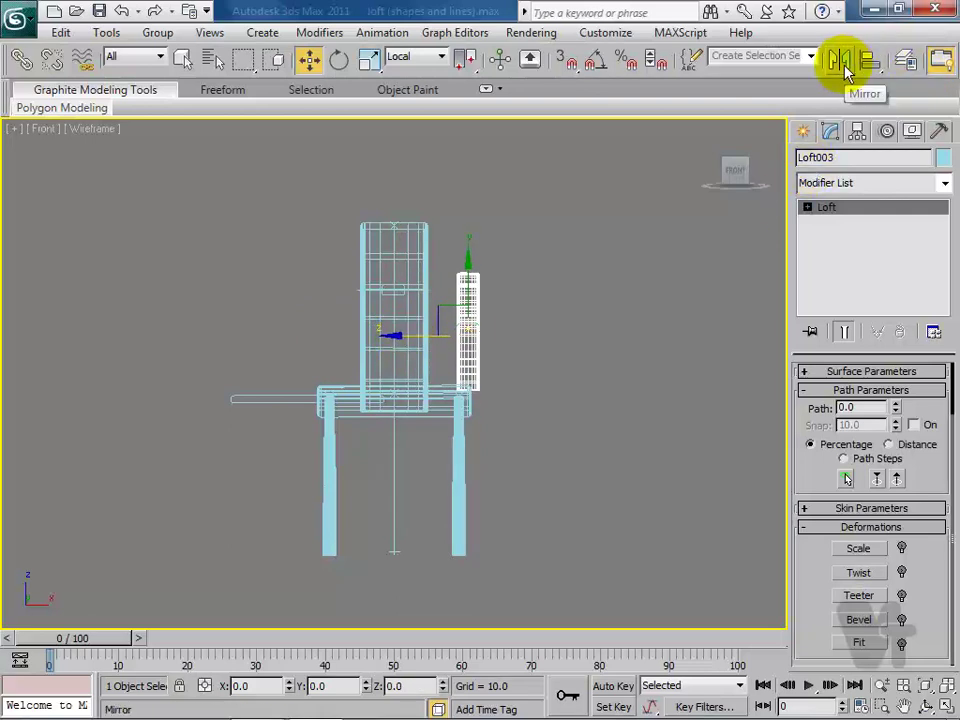
Step: Shift-drag an Instance copy of the armrest to the left of the chair back and nudge it into place
{"action": "scroll", "coordinate": [461, 392], "scroll_direction": "up", "scroll_amount": 1}
{"action": "scroll", "coordinate": [456, 456], "scroll_direction": "up", "scroll_amount": 2}
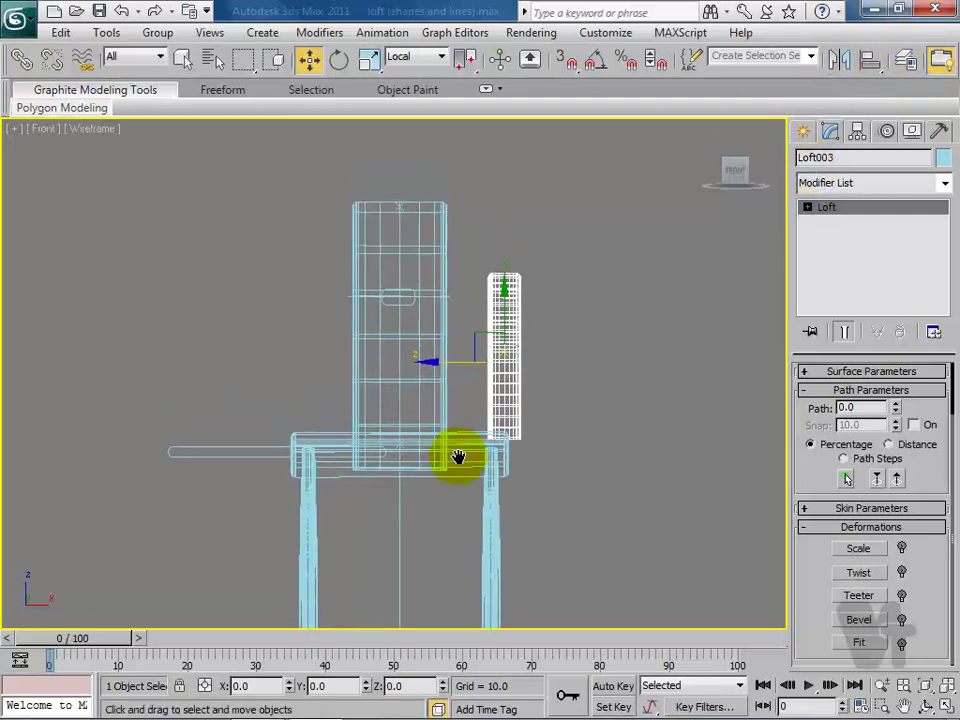
{"action": "scroll", "coordinate": [468, 455], "scroll_direction": "up", "scroll_amount": 2}
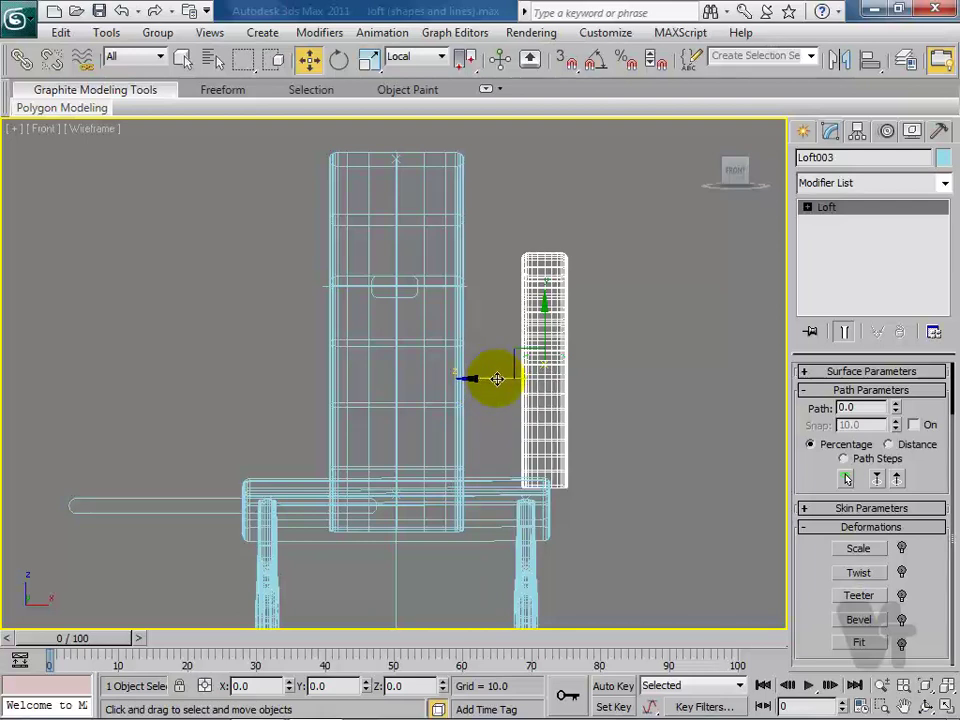
{"action": "left_click_drag", "start_coordinate": [497, 379], "coordinate": [197, 393], "text": "shift"}
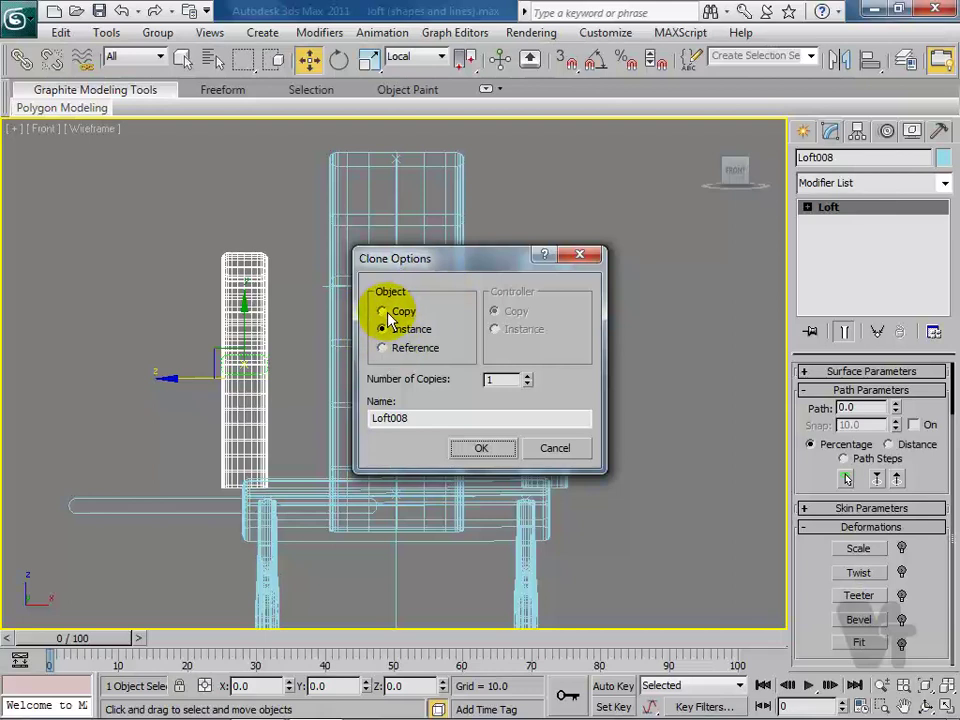
{"action": "left_click", "coordinate": [485, 455]}
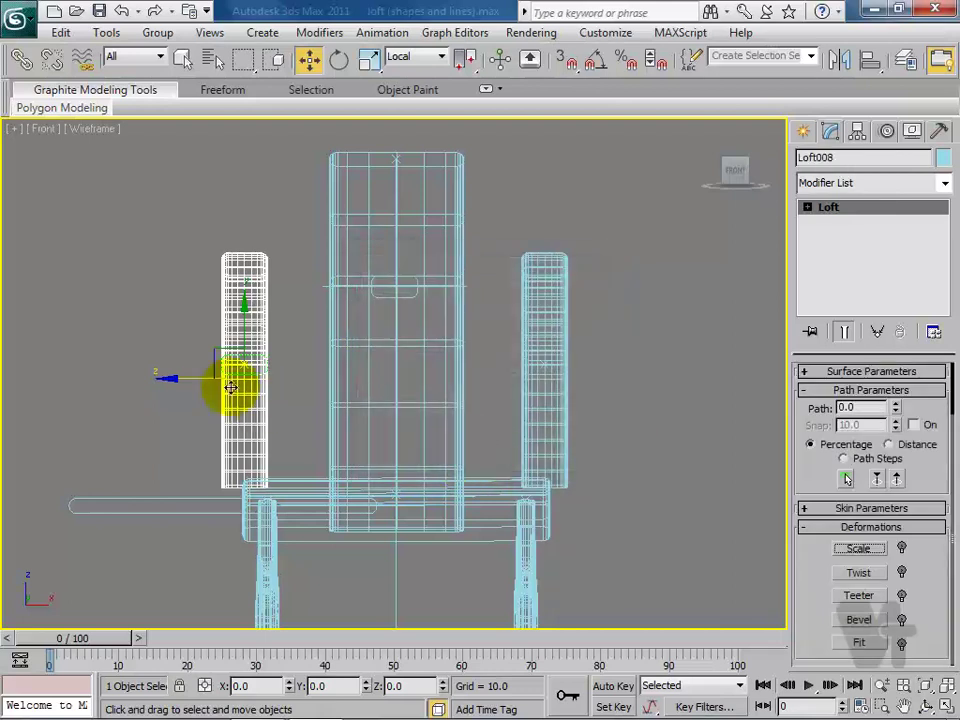
{"action": "left_click_drag", "start_coordinate": [191, 383], "coordinate": [195, 384]}
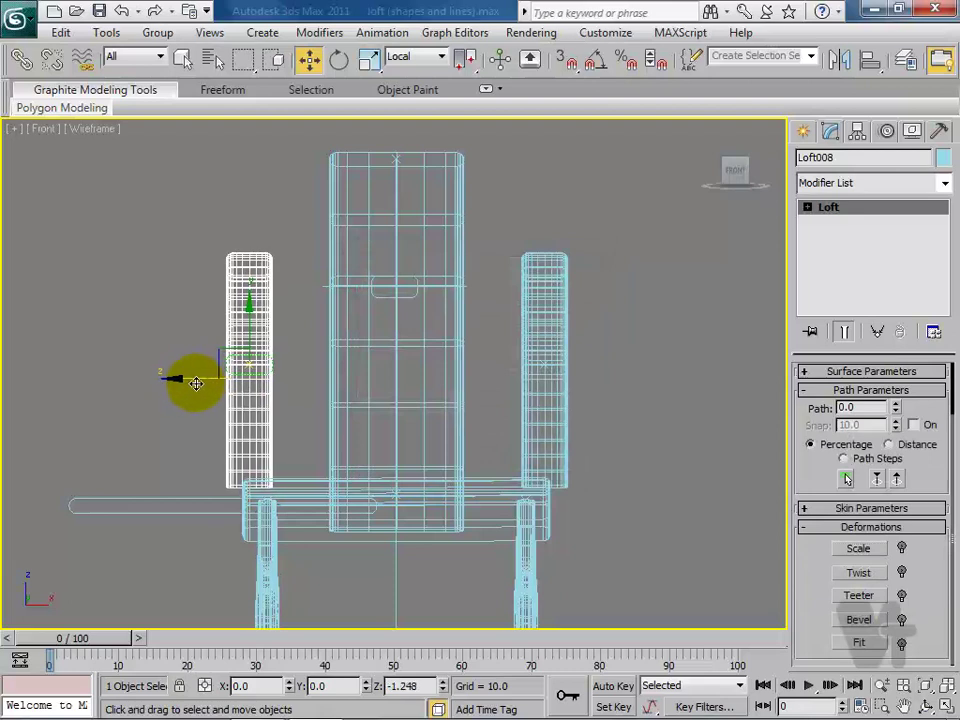
{"action": "left_click", "coordinate": [458, 378]}
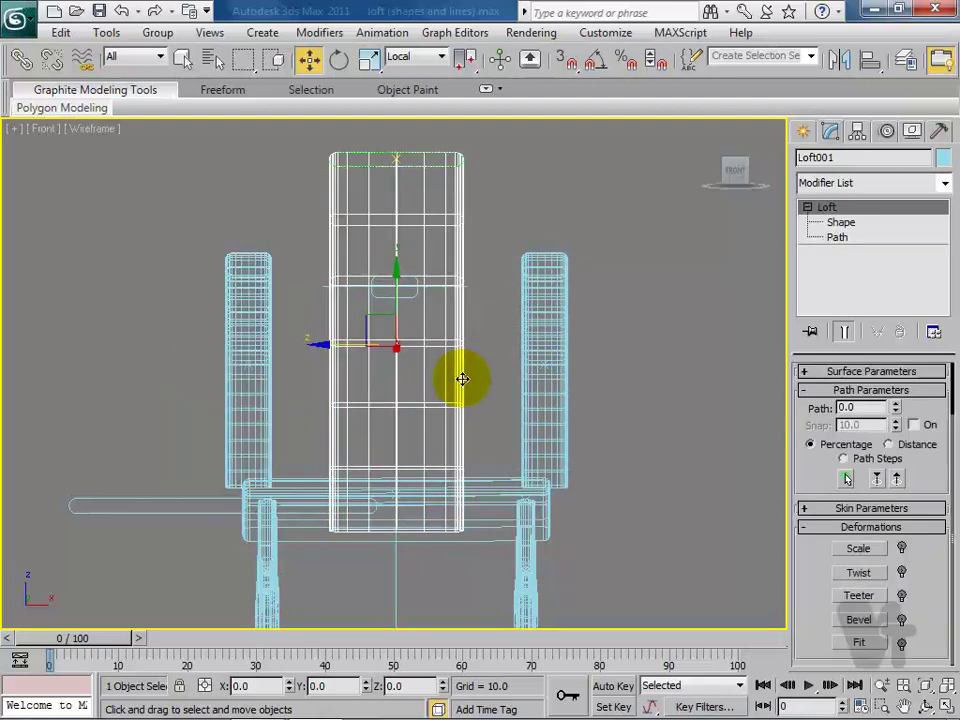
Step: Shift-drag an Instance copy of the back panel, Loft009, beside the original
{"action": "mouse_move", "coordinate": [348, 347]}
{"action": "left_mouse_down"}
{"action": "mouse_move", "coordinate": [435, 344]}
{"action": "mouse_move", "coordinate": [257, 345]}
{"action": "left_mouse_up"}
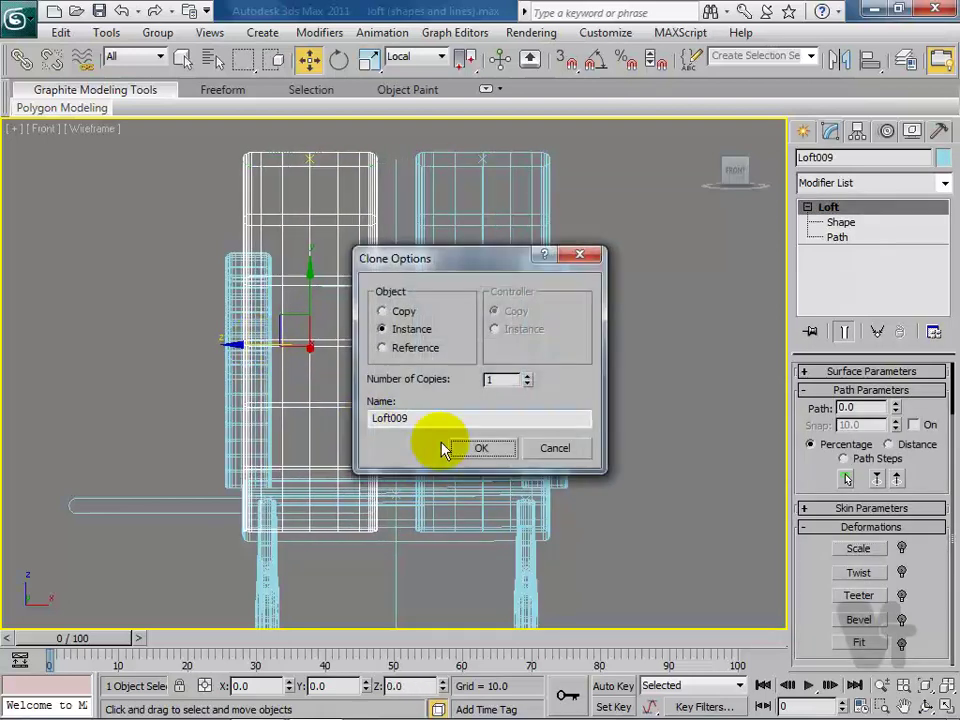
{"action": "left_click", "coordinate": [482, 452]}
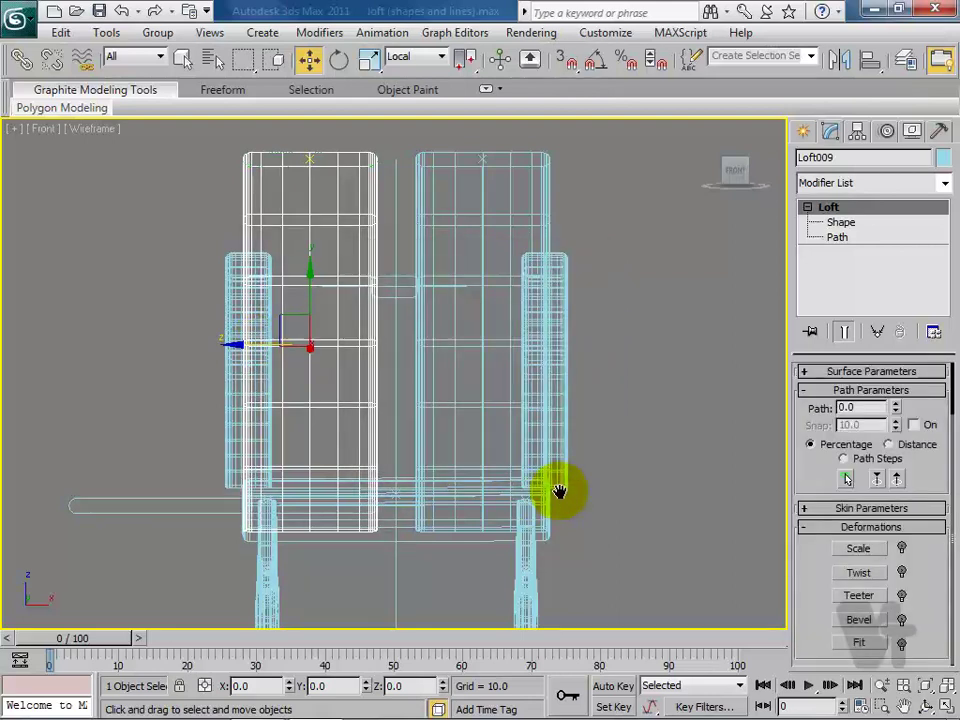
{"action": "scroll", "coordinate": [557, 493], "scroll_direction": "down", "scroll_amount": 2}
{"action": "left_click", "coordinate": [284, 400]}
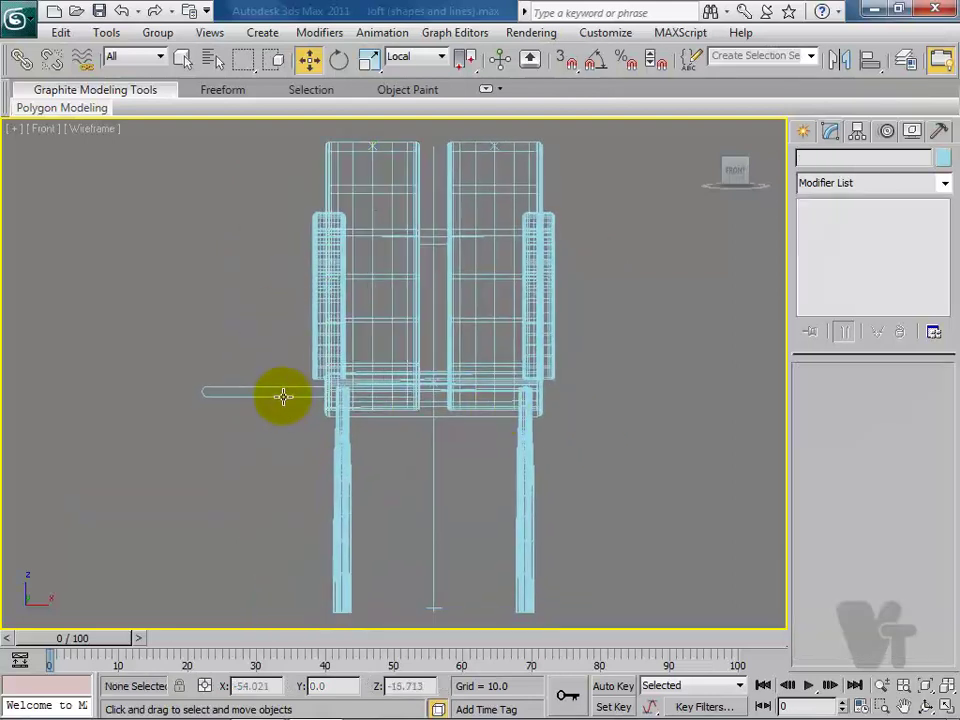
Step: Delete the leftover rectangle shape and the vertical line through the chair centre
{"action": "left_click", "coordinate": [282, 394]}
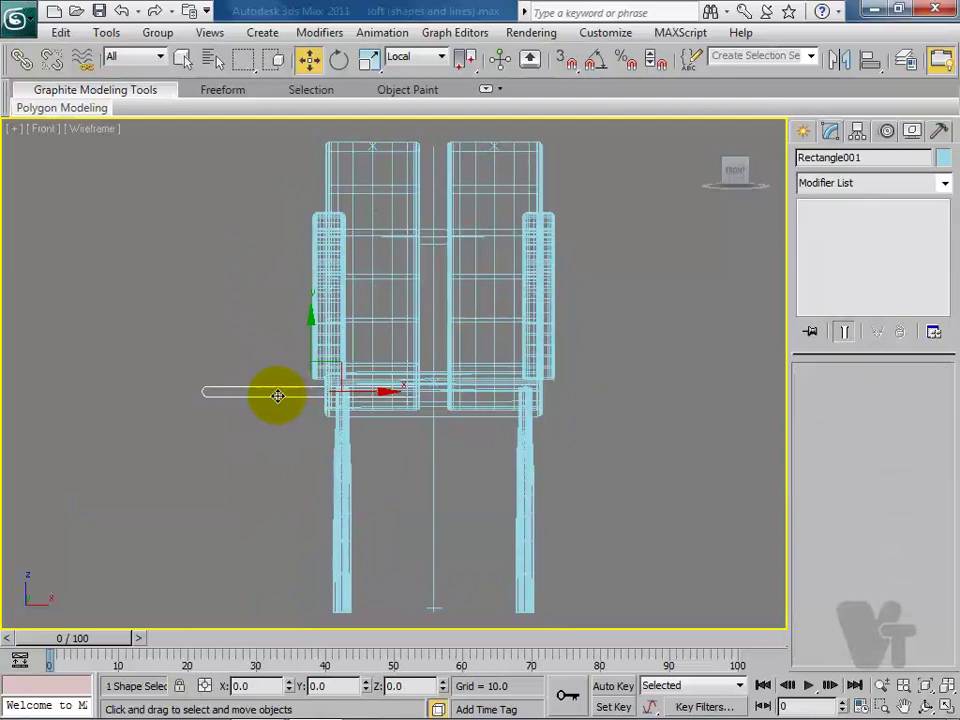
{"action": "key", "text": "Delete"}
{"action": "left_click", "coordinate": [434, 486]}
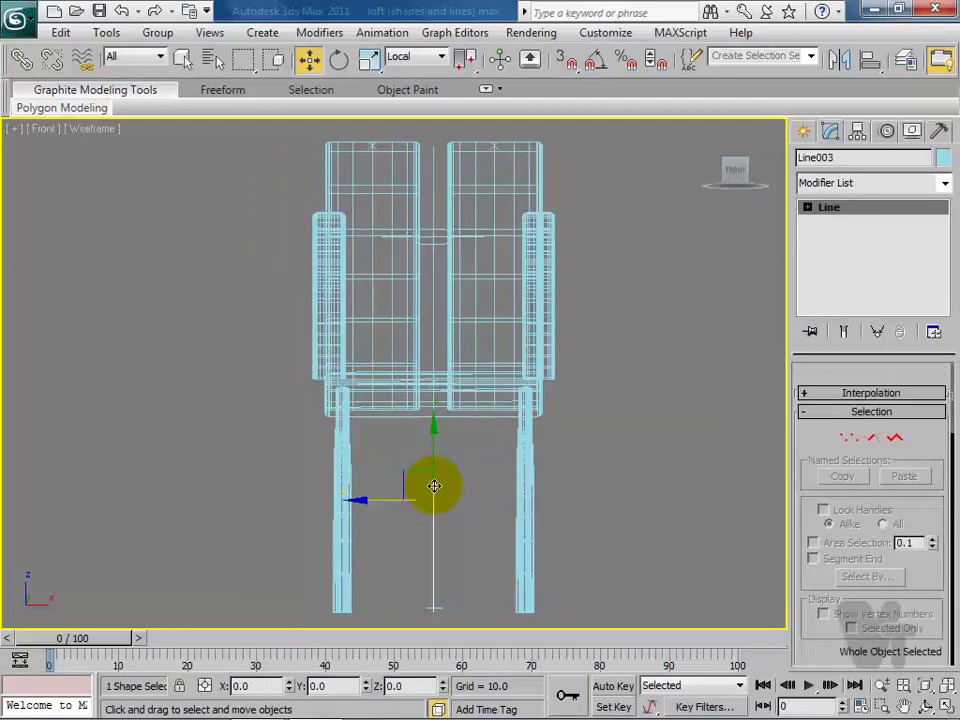
{"action": "left_click", "coordinate": [441, 488]}
{"action": "key", "text": "Delete"}
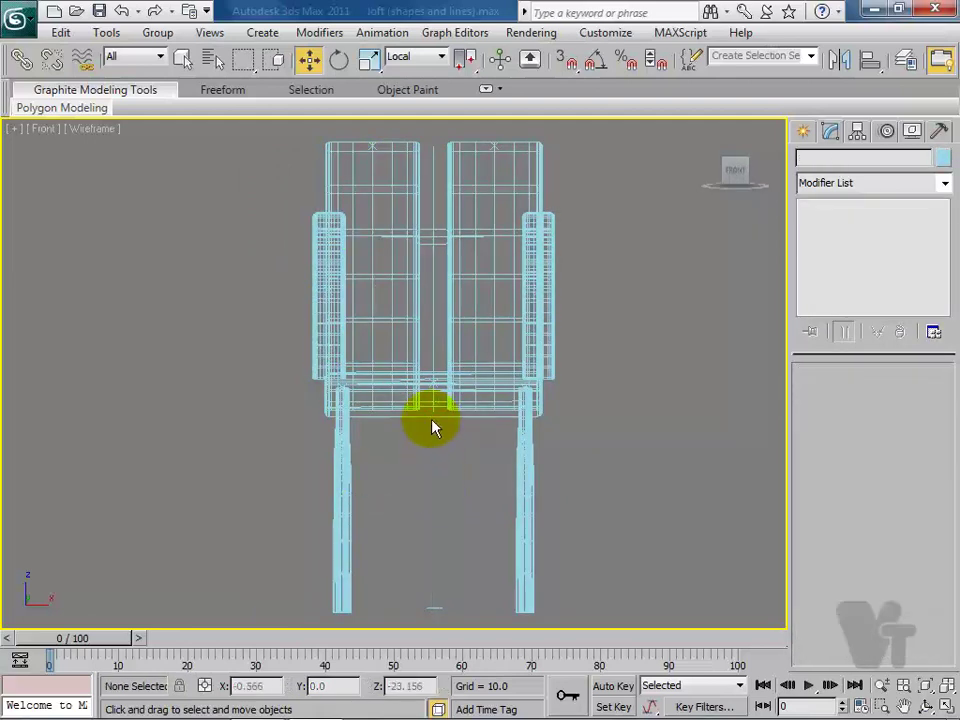
{"action": "left_click", "coordinate": [431, 418]}
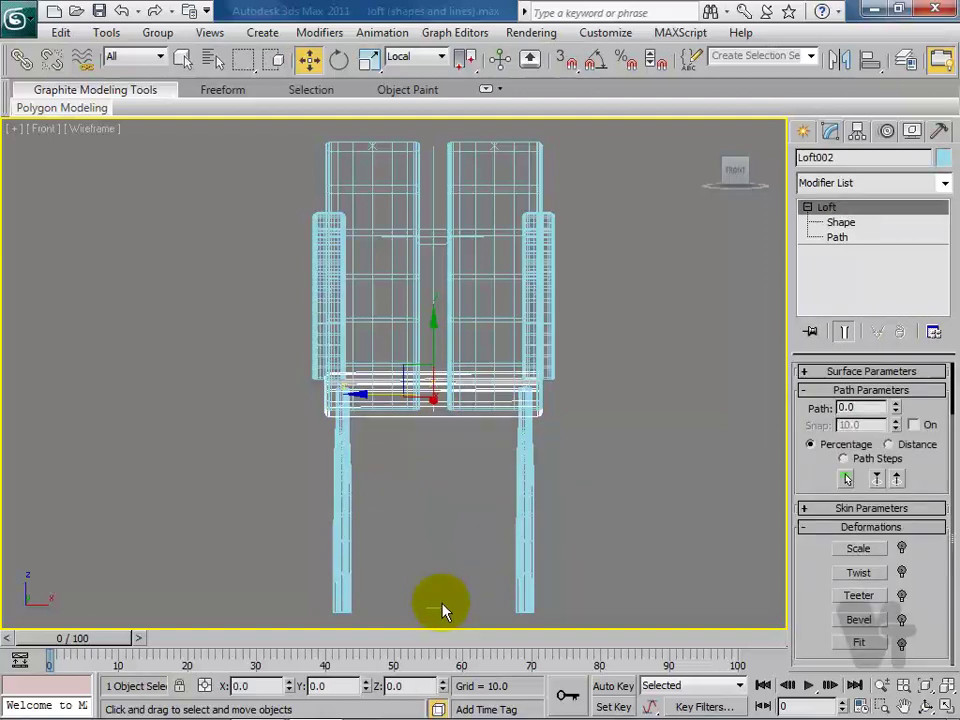
{"action": "left_click_drag", "start_coordinate": [410, 623], "coordinate": [407, 621]}
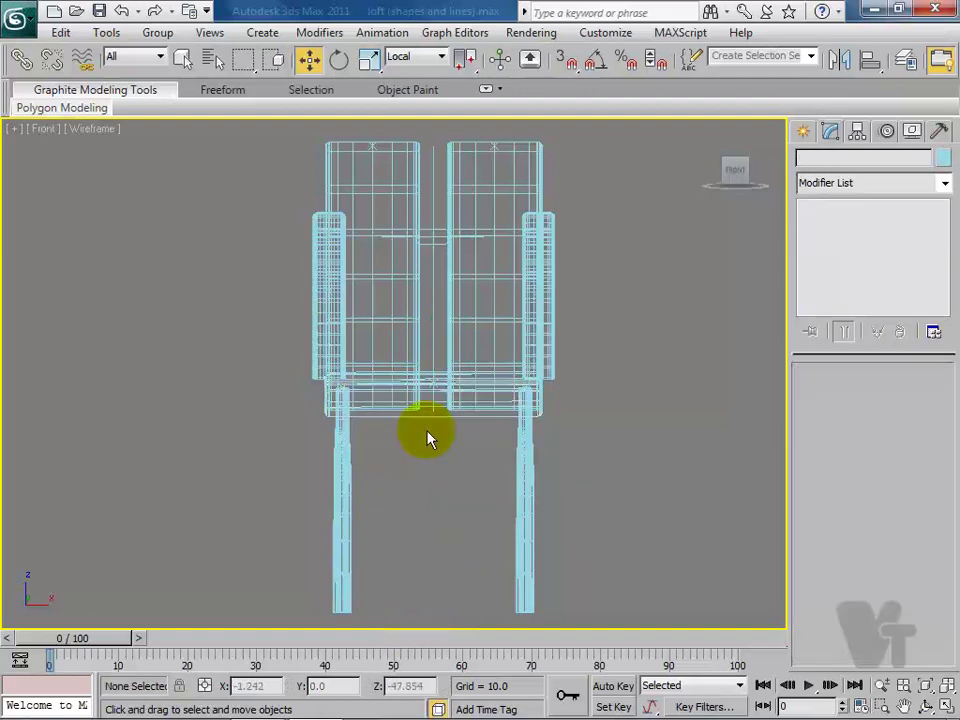
Step: Check the remaining shapes near the chair centre, then clear the selection
{"action": "left_click", "coordinate": [434, 183]}
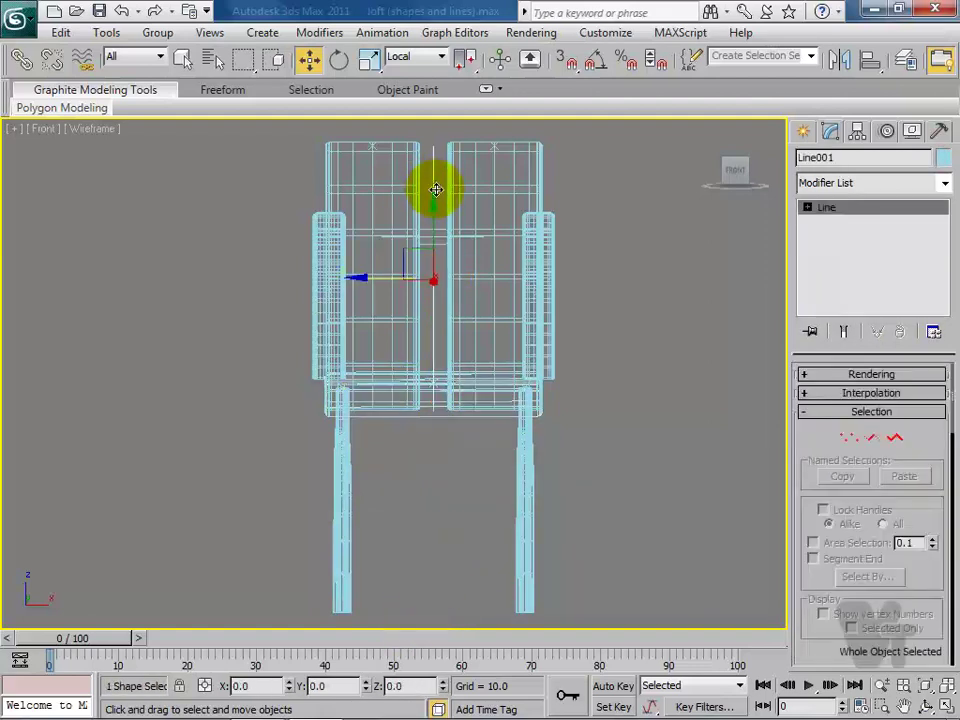
{"action": "left_click", "coordinate": [438, 196]}
{"action": "left_click", "coordinate": [438, 258]}
{"action": "left_click", "coordinate": [436, 258]}
{"action": "left_click", "coordinate": [435, 258]}
{"action": "left_click", "coordinate": [434, 258]}
{"action": "left_click", "coordinate": [437, 242]}
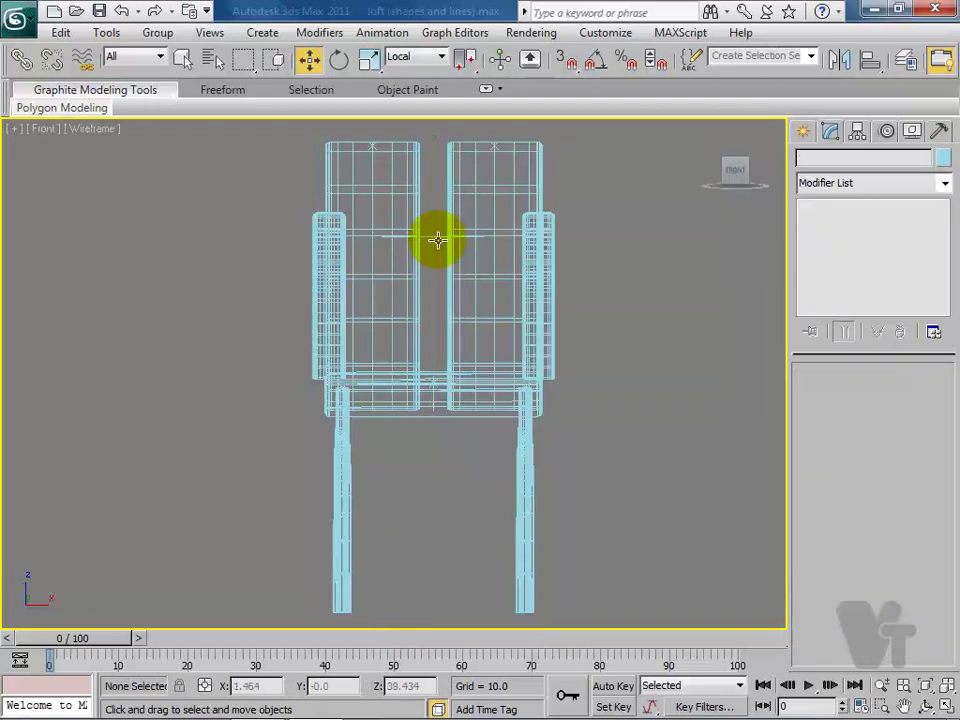
{"action": "left_click", "coordinate": [437, 238]}
{"action": "left_click", "coordinate": [414, 296]}
{"action": "middle_click_drag", "start_coordinate": [538, 300], "coordinate": [289, 364], "text": "alt"}
Step: Switch to smooth-shaded Perspective and orbit to view the chair nearly from the front
{"action": "key", "text": "p"}
{"action": "key", "text": "F3"}
{"action": "scroll", "coordinate": [544, 273], "scroll_direction": "down", "scroll_amount": 3}
{"action": "scroll", "coordinate": [514, 321], "scroll_direction": "down", "scroll_amount": 3}
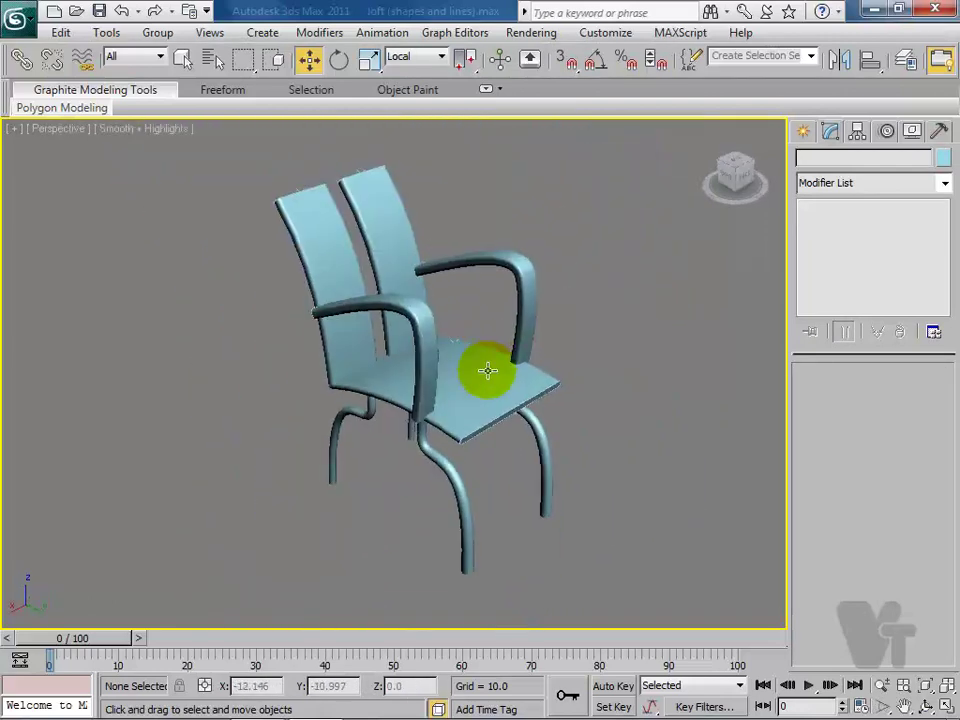
{"action": "mouse_move", "coordinate": [622, 388]}
{"action": "middle_mouse_down", "text": "alt"}
{"action": "mouse_move", "coordinate": [480, 386]}
{"action": "mouse_move", "coordinate": [510, 398]}
{"action": "middle_mouse_up", "text": "alt"}
{"action": "middle_click_drag", "start_coordinate": [493, 390], "coordinate": [480, 400], "text": "alt"}
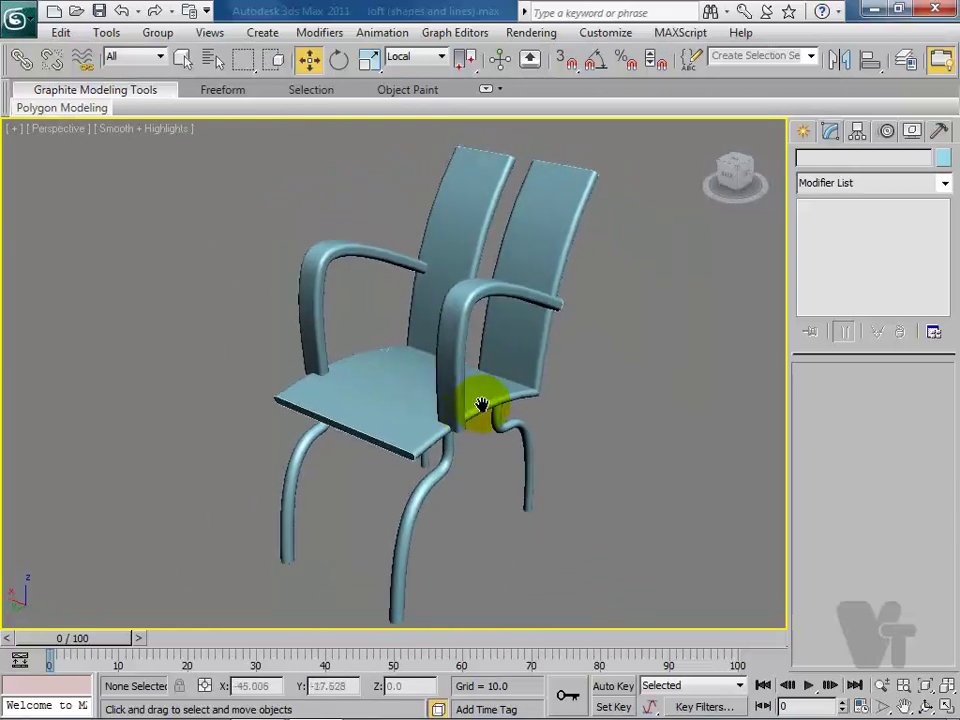
{"action": "mouse_move", "coordinate": [349, 433]}
{"action": "middle_mouse_down", "text": "alt"}
{"action": "mouse_move", "coordinate": [386, 420]}
{"action": "mouse_move", "coordinate": [529, 422]}
{"action": "mouse_move", "coordinate": [397, 392]}
{"action": "middle_mouse_up", "text": "alt"}
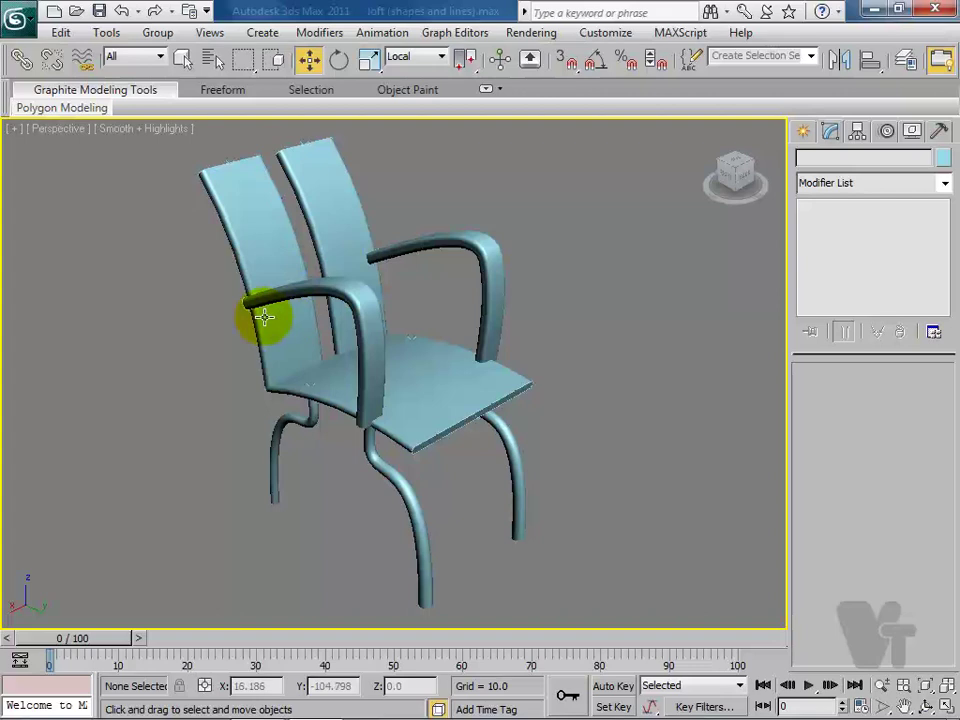
{"action": "middle_click_drag", "start_coordinate": [463, 392], "coordinate": [447, 427]}
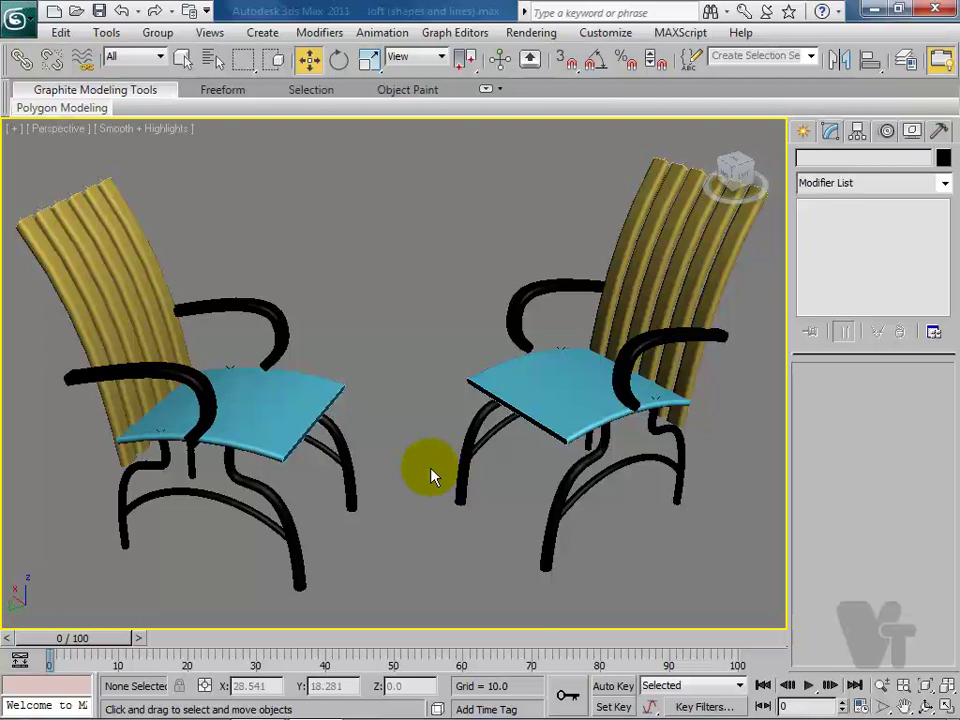
{"action": "left_click", "coordinate": [115, 206]}
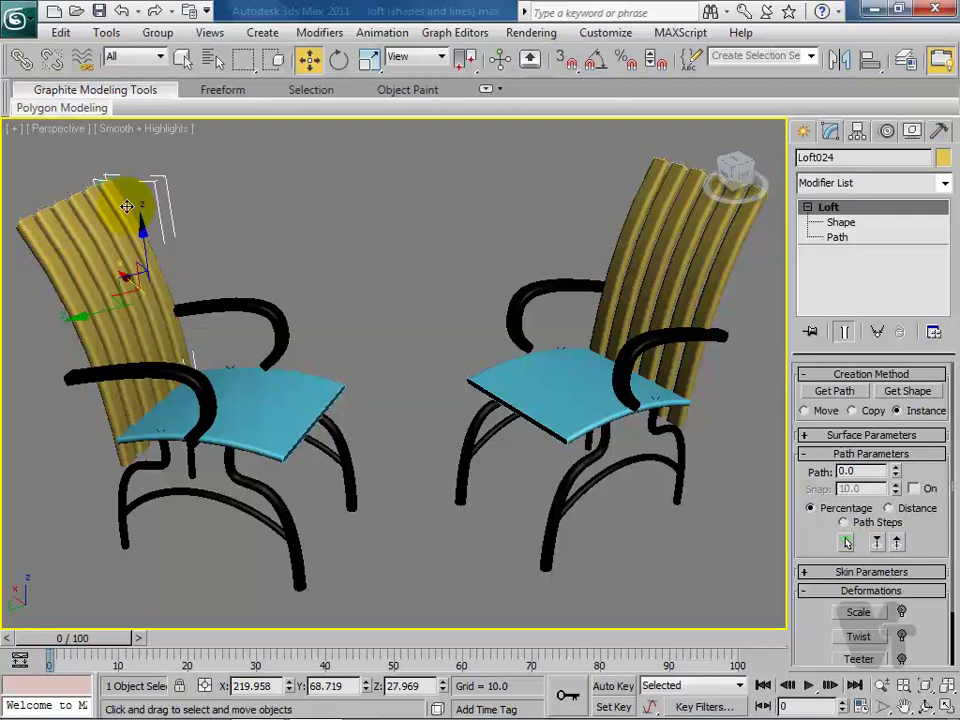
{"action": "left_click", "coordinate": [840, 223]}
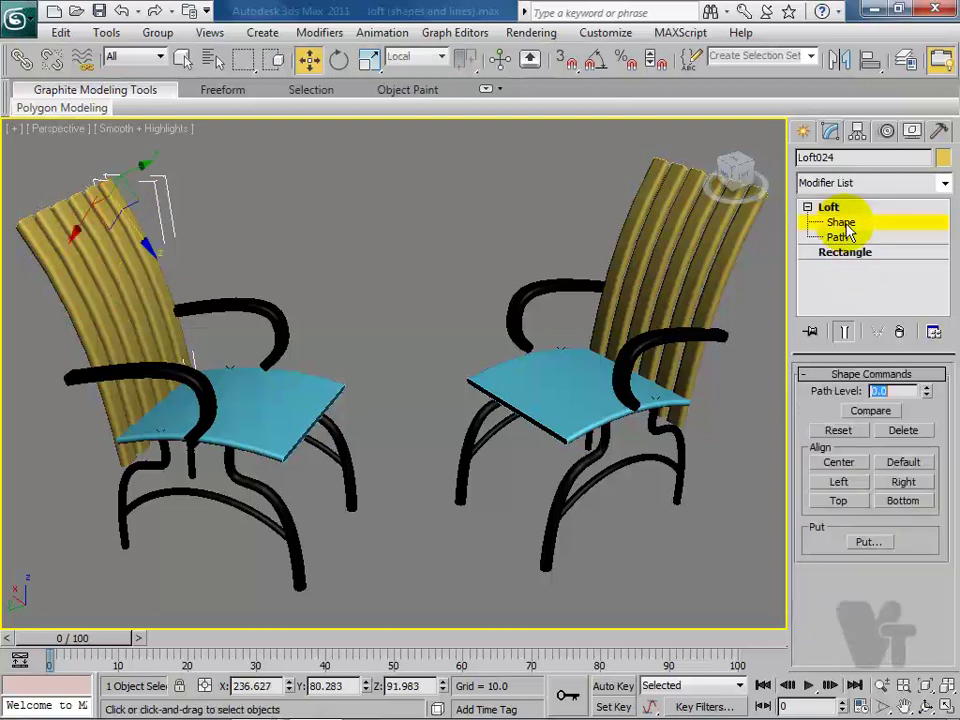
{"action": "left_click", "coordinate": [840, 253]}
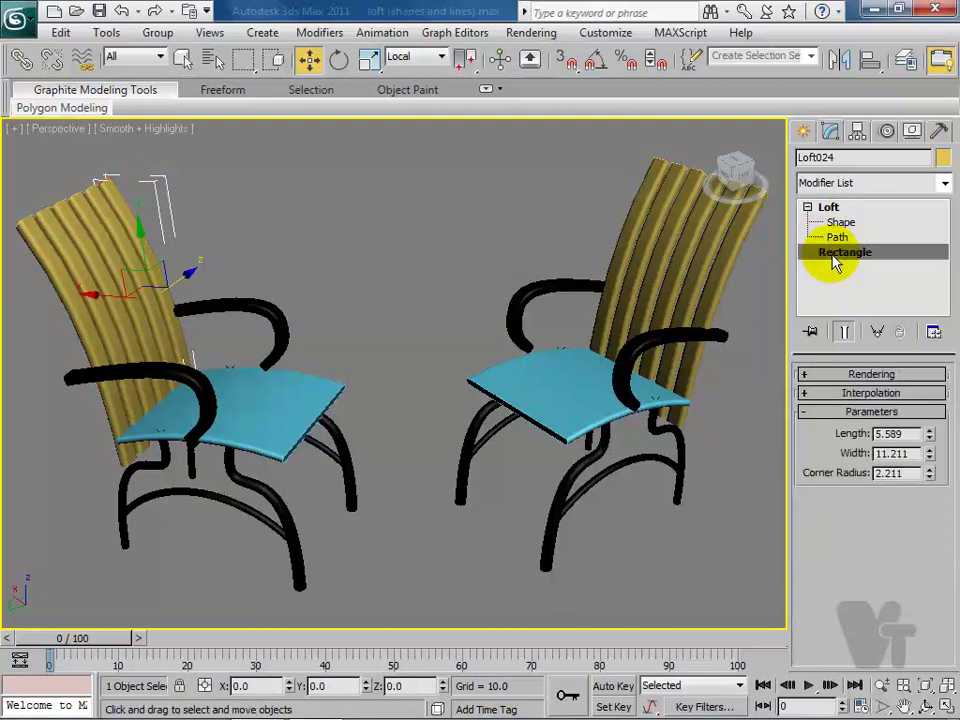
{"action": "mouse_move", "coordinate": [929, 447]}
{"action": "left_mouse_down"}
{"action": "mouse_move", "coordinate": [933, 523]}
{"action": "mouse_move", "coordinate": [933, 453]}
{"action": "left_mouse_up"}
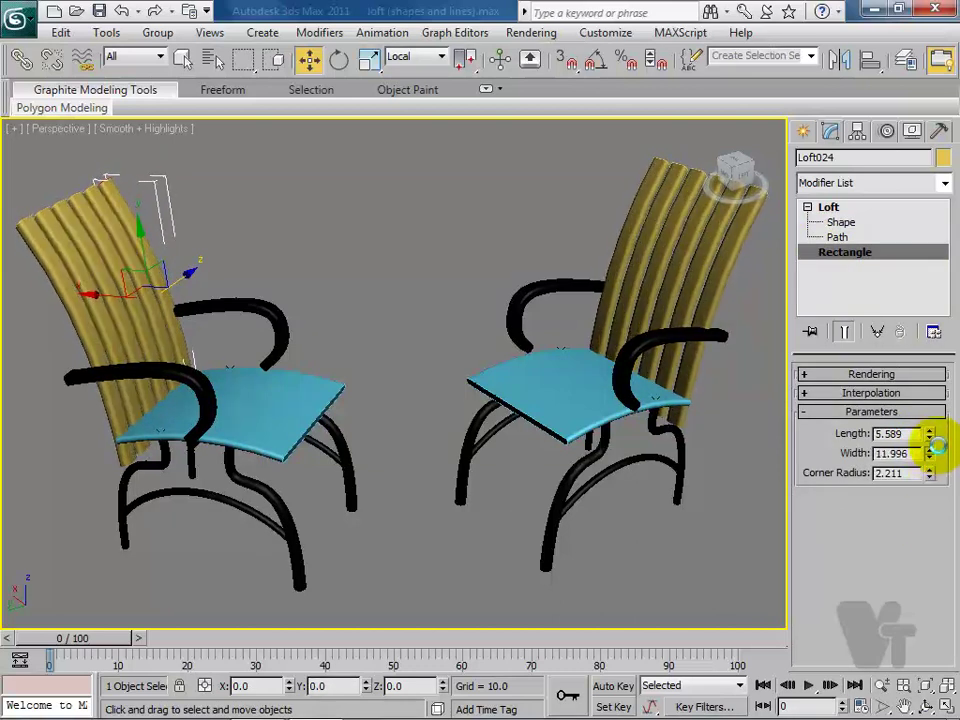
{"action": "right_click", "coordinate": [933, 453]}
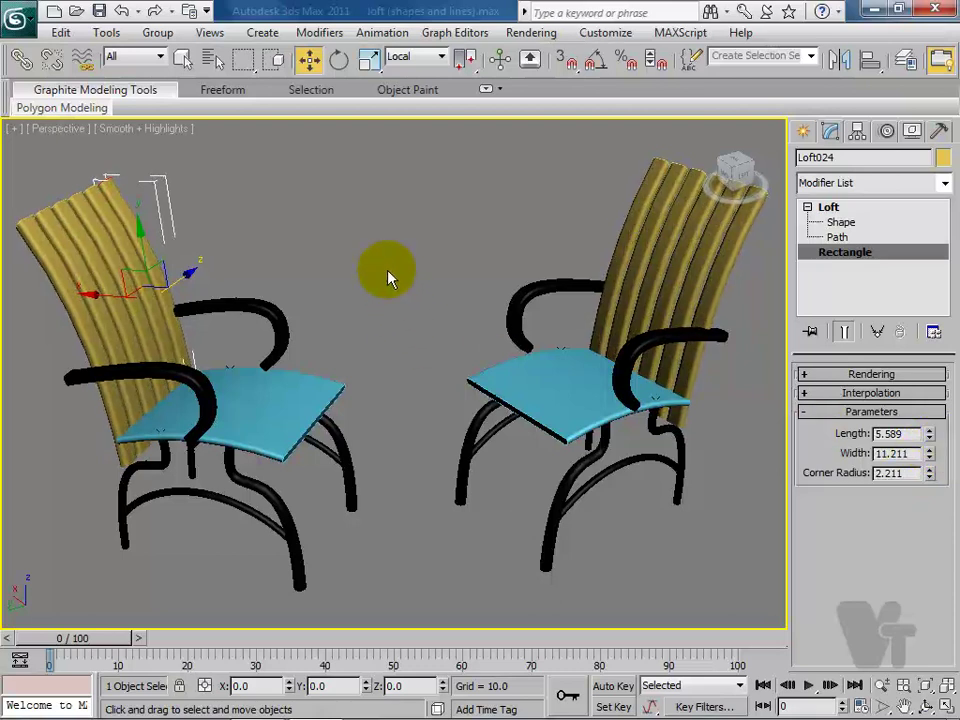
{"action": "key", "text": "q"}
Step: Move the end vertex of the rear armrest's path toward the seat so the arm curves down
{"action": "left_click", "coordinate": [263, 333]}
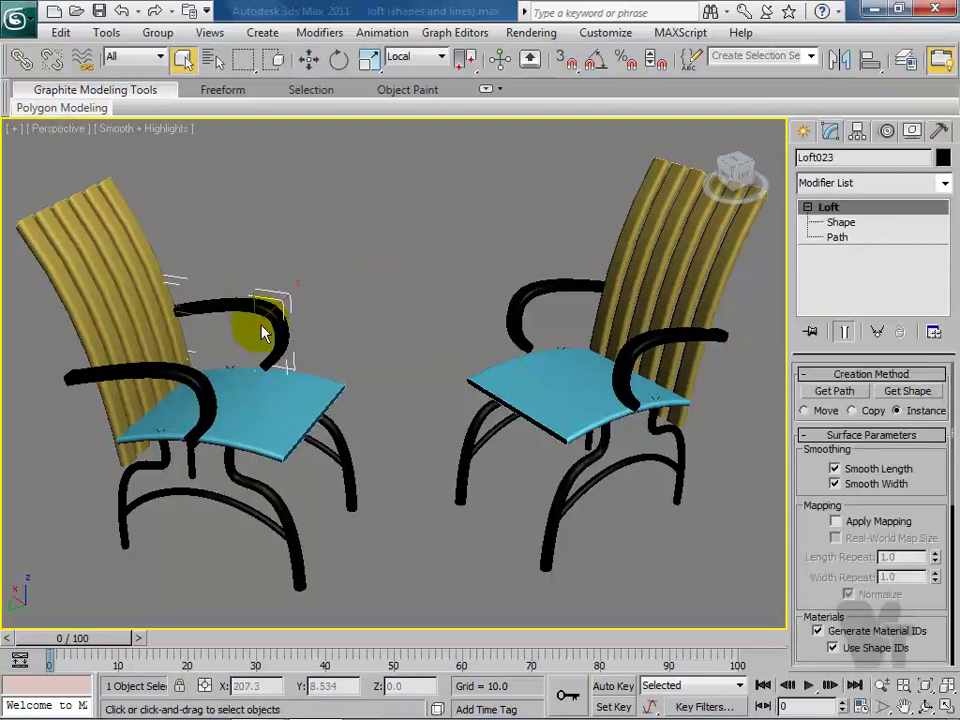
{"action": "left_click", "coordinate": [833, 242]}
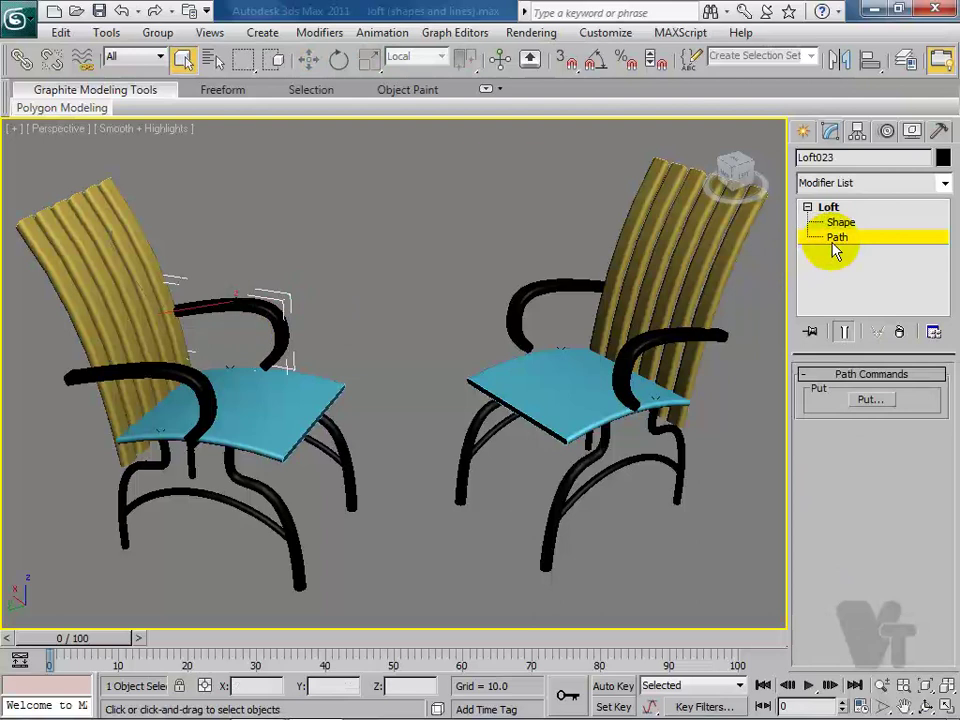
{"action": "key", "text": "F3"}
{"action": "left_click", "coordinate": [200, 307]}
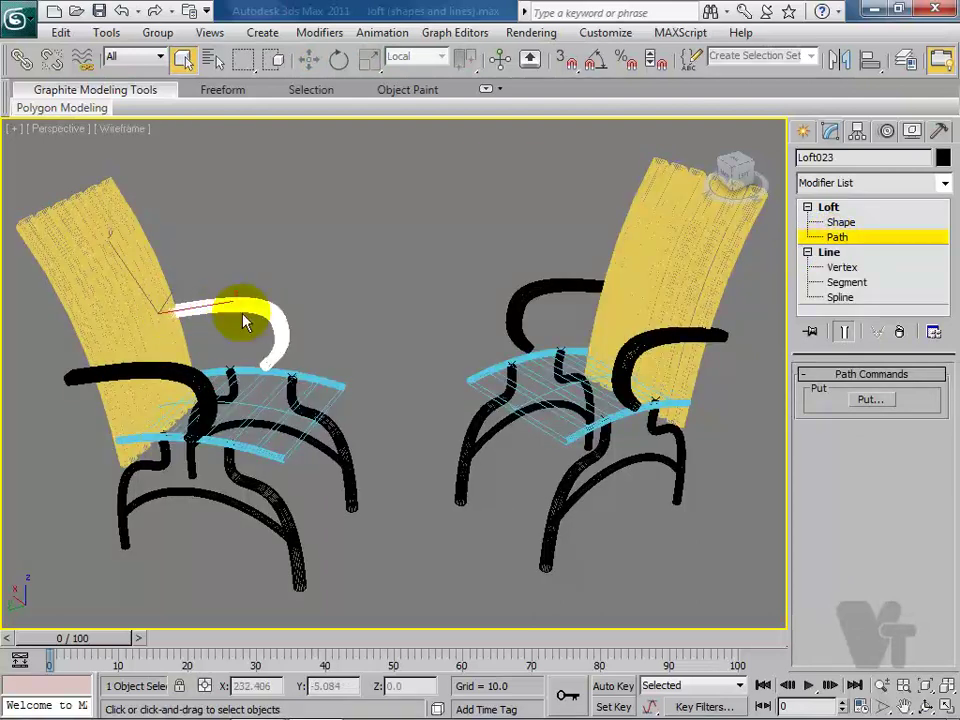
{"action": "left_click", "coordinate": [841, 268]}
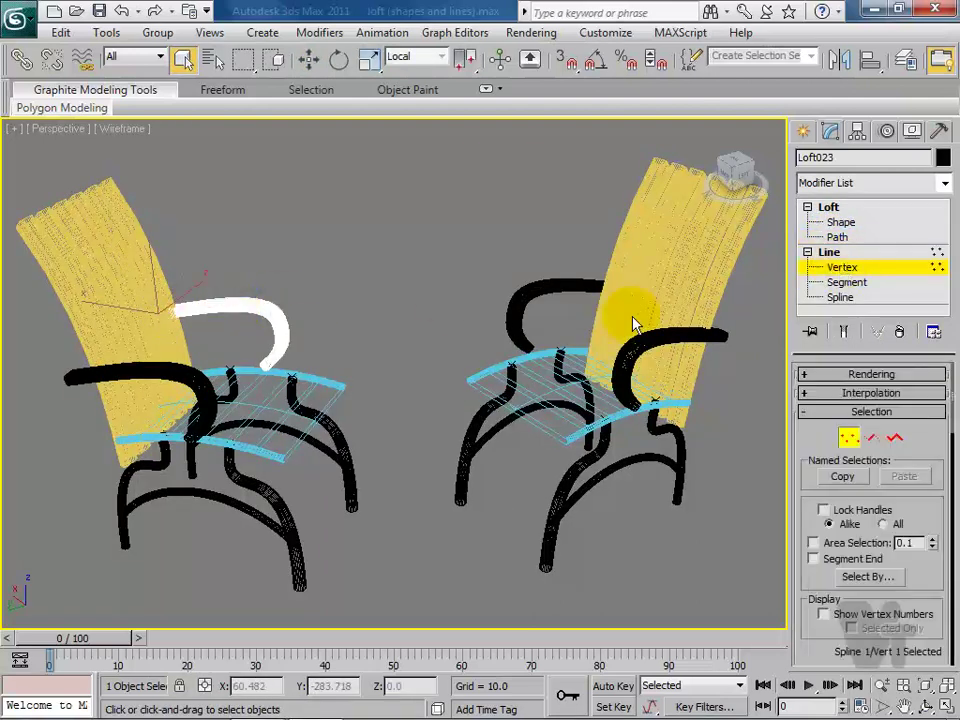
{"action": "left_click", "coordinate": [266, 362]}
{"action": "left_click", "coordinate": [310, 62]}
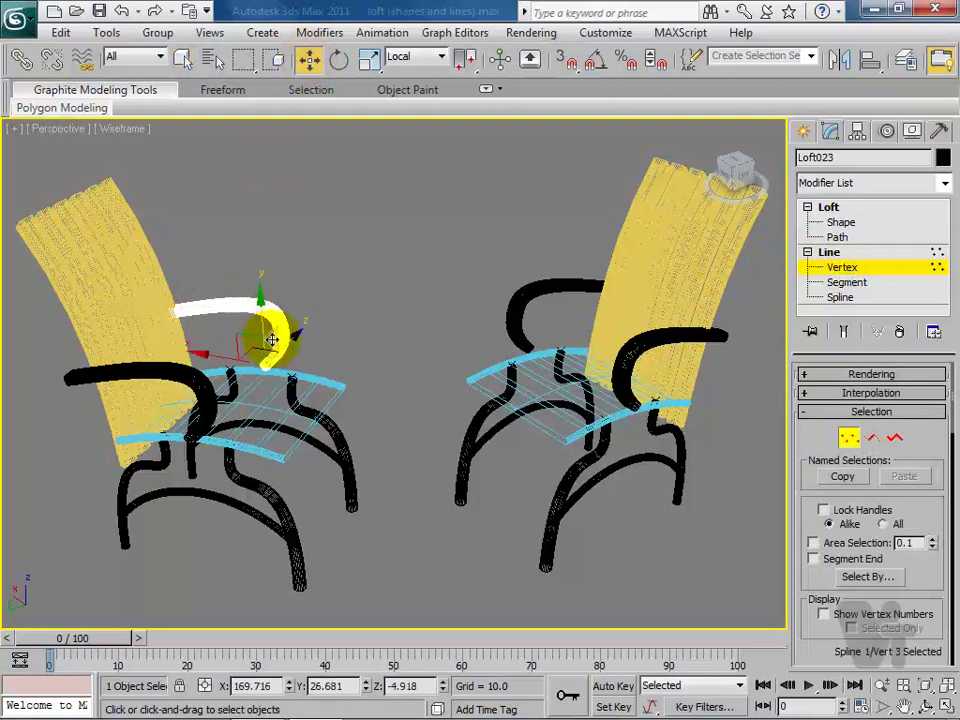
{"action": "mouse_move", "coordinate": [215, 357]}
{"action": "left_mouse_down"}
{"action": "mouse_move", "coordinate": [276, 378]}
{"action": "mouse_move", "coordinate": [268, 358]}
{"action": "left_mouse_up"}
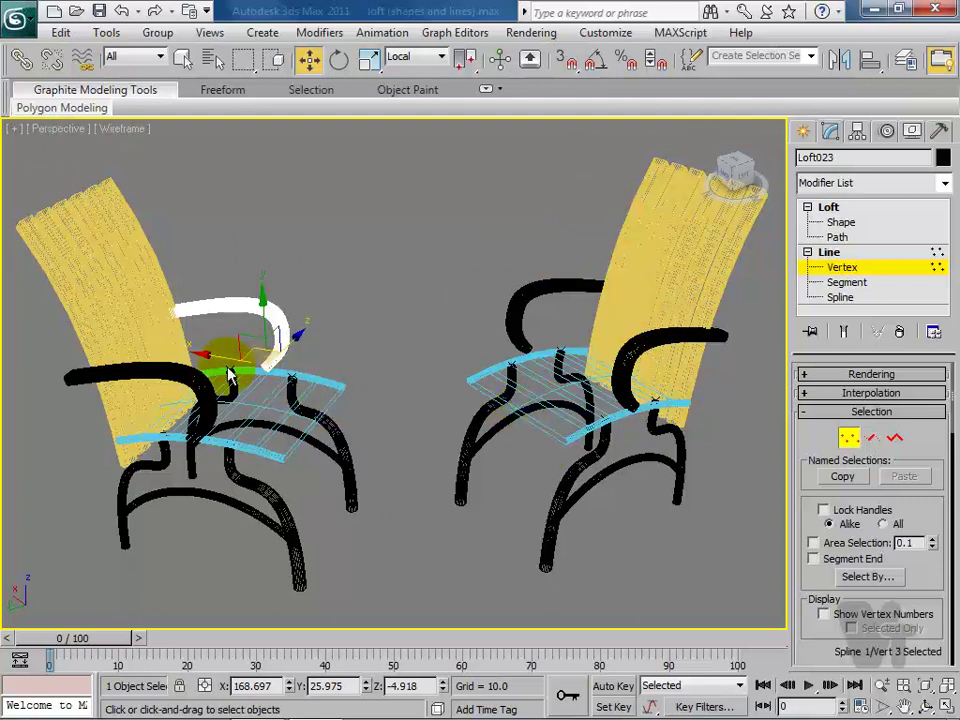
{"action": "left_click", "coordinate": [843, 269]}
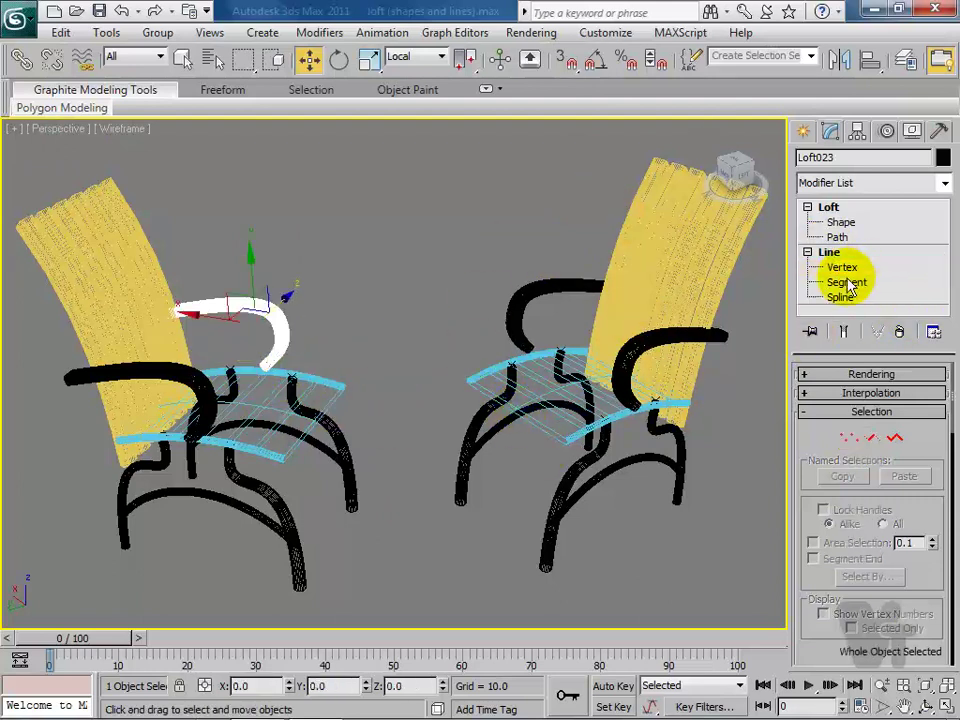
{"action": "left_click", "coordinate": [333, 412]}
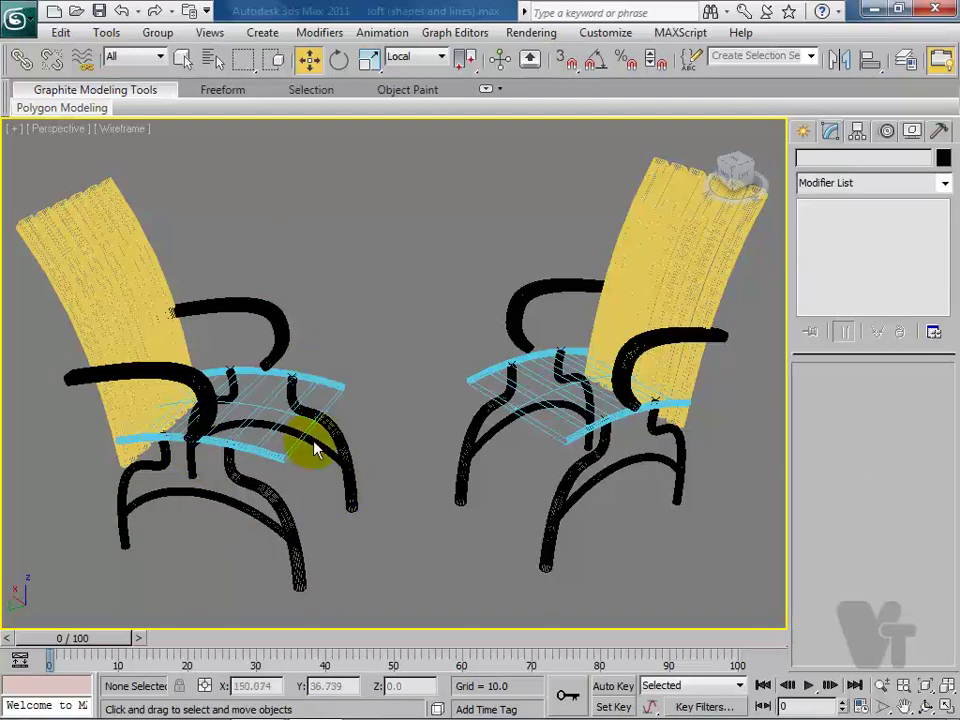
Step: Leave the Loft017 seat's light blue colour unchanged and return the viewport to smooth shading
{"action": "left_click", "coordinate": [336, 386]}
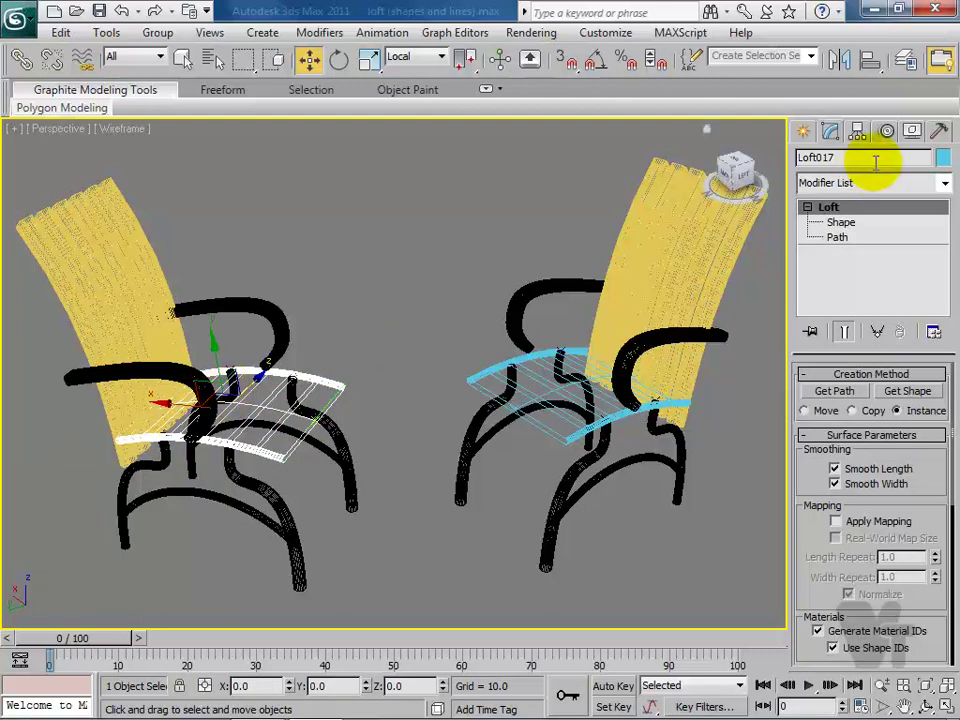
{"action": "left_click", "coordinate": [941, 159]}
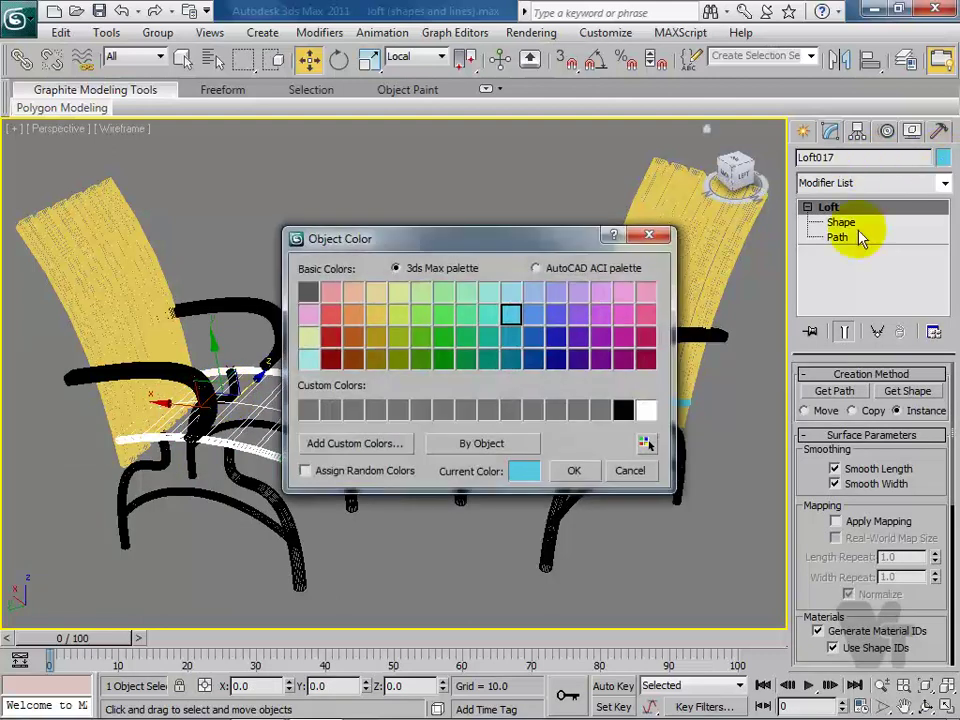
{"action": "left_click", "coordinate": [636, 482]}
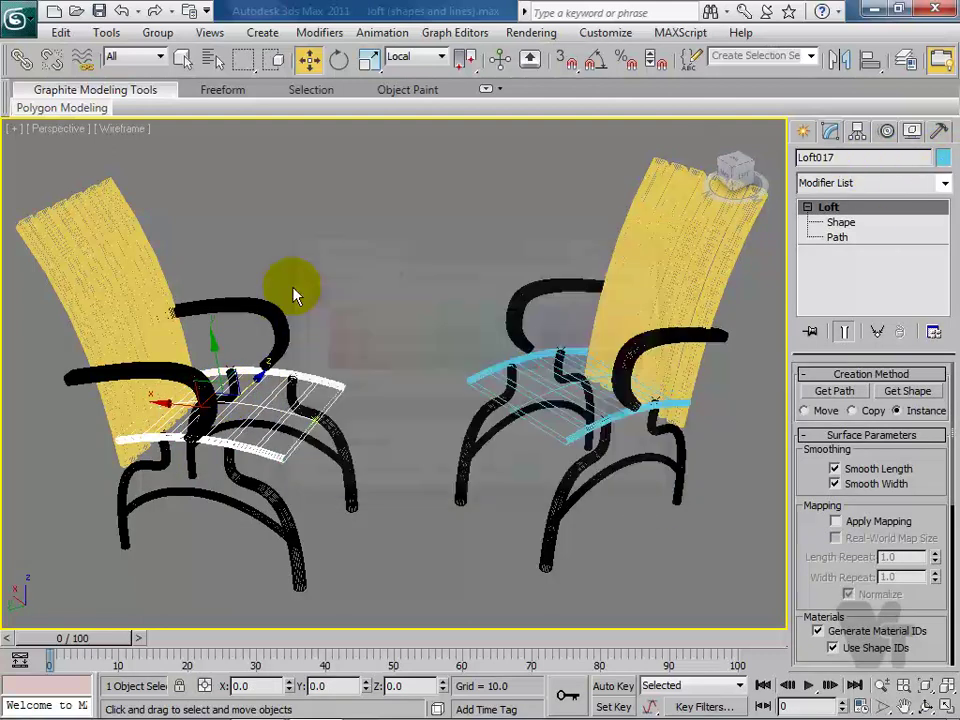
{"action": "left_click", "coordinate": [311, 216]}
{"action": "key", "text": "F3"}
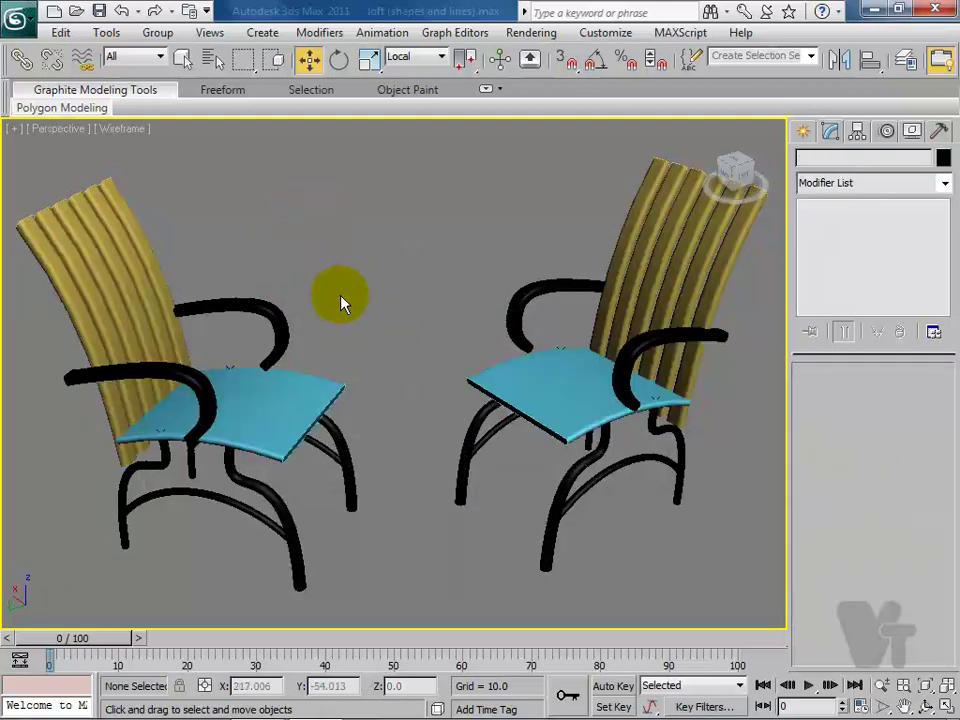
{"action": "scroll", "coordinate": [422, 345], "scroll_direction": "down", "scroll_amount": 2}
{"action": "mouse_move", "coordinate": [377, 388]}
{"action": "middle_mouse_down", "text": "alt"}
{"action": "mouse_move", "coordinate": [396, 405]}
{"action": "mouse_move", "coordinate": [373, 463]}
{"action": "mouse_move", "coordinate": [391, 316]}
{"action": "middle_mouse_up", "text": "alt"}
{"action": "scroll", "coordinate": [373, 466], "scroll_direction": "up", "scroll_amount": 3}
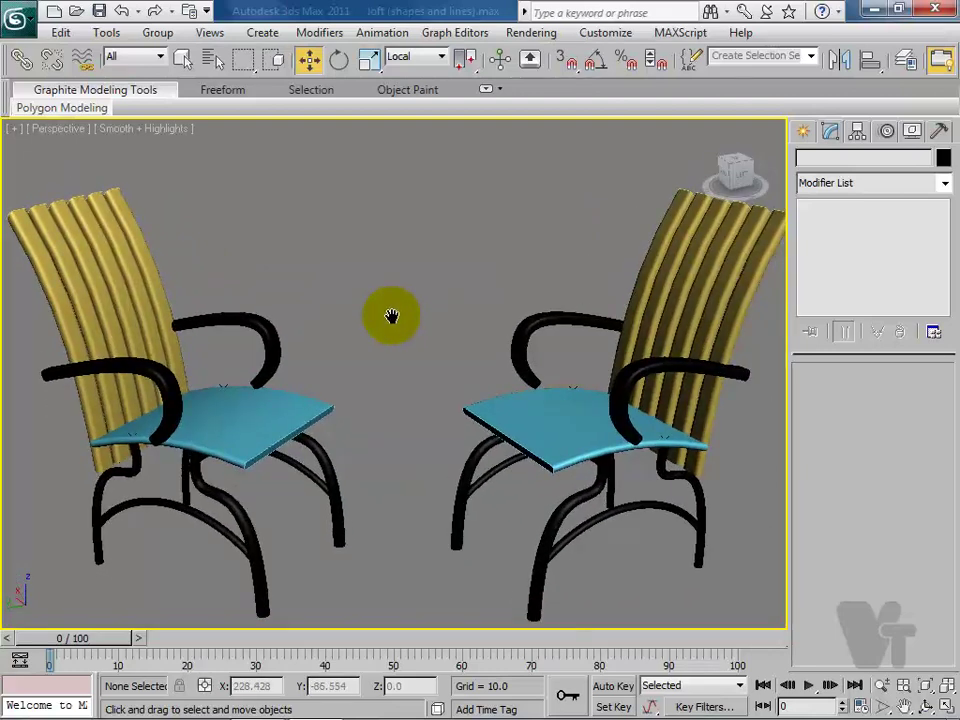